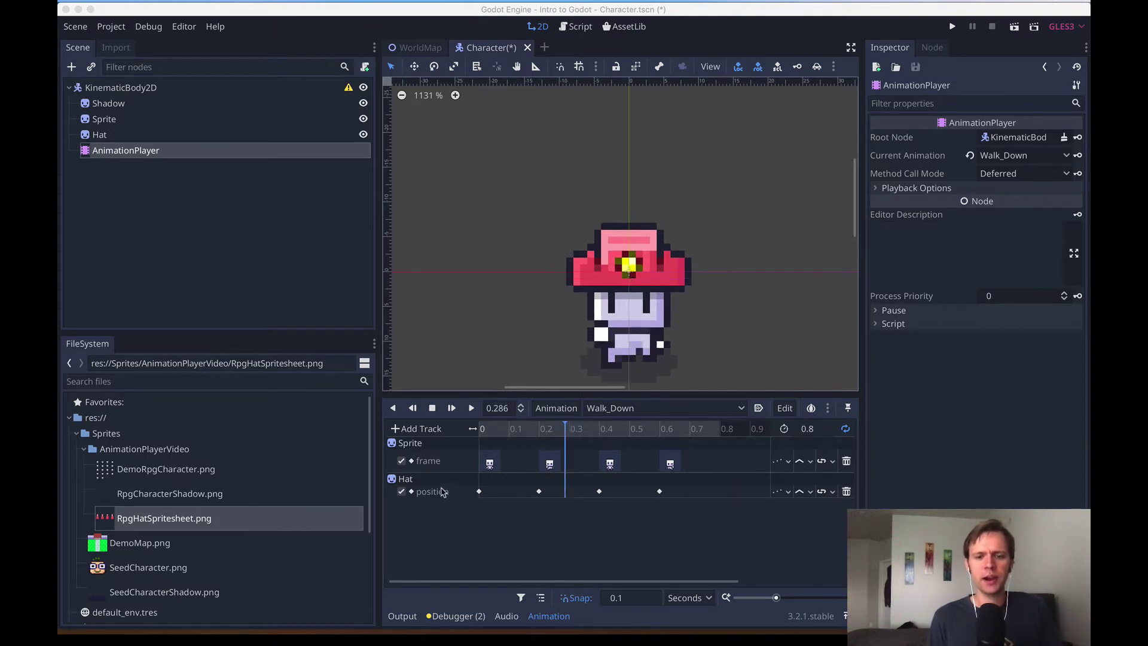
Add a property track for the Hat node's frame property to Walk_Down.
{"action": "left_click", "coordinate": [424, 433]}
{"action": "left_click", "coordinate": [422, 429]}
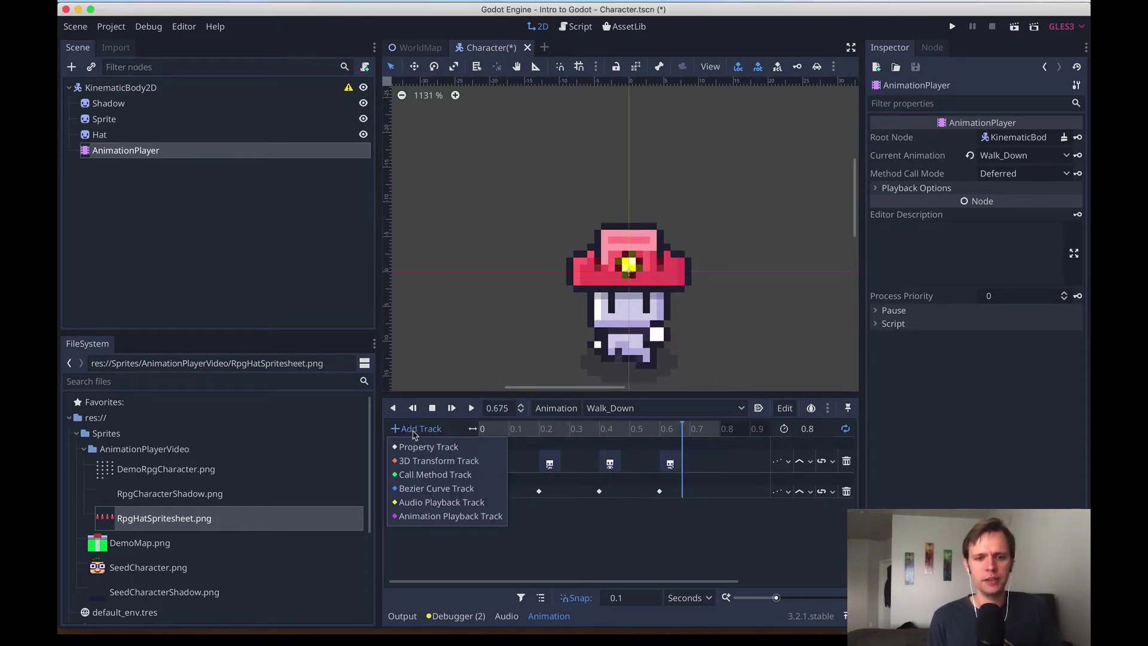
{"action": "left_click", "coordinate": [422, 449]}
{"action": "left_click", "coordinate": [226, 173]}
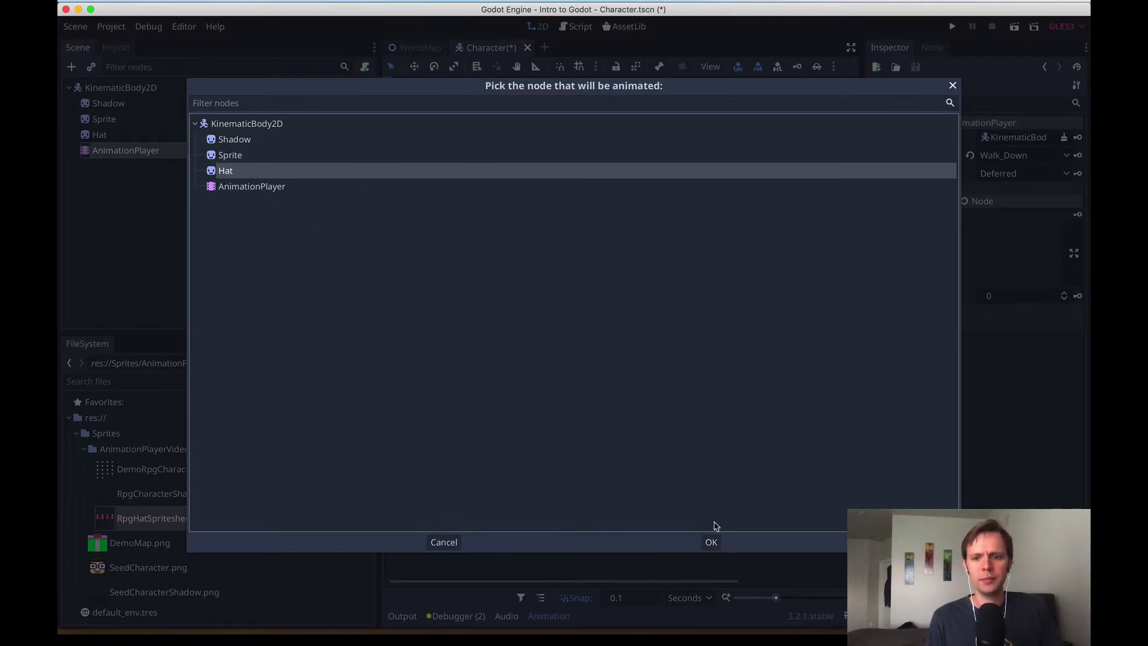
{"action": "left_click", "coordinate": [711, 542]}
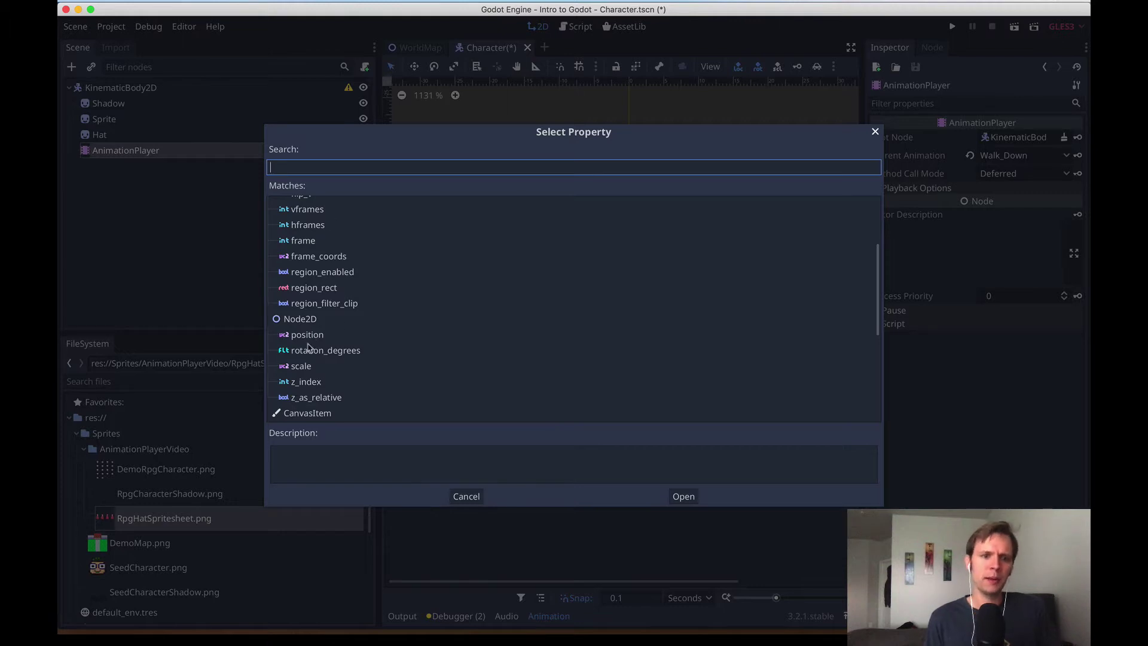
{"action": "scroll", "coordinate": [330, 339], "scroll_direction": "up", "scroll_amount": 3}
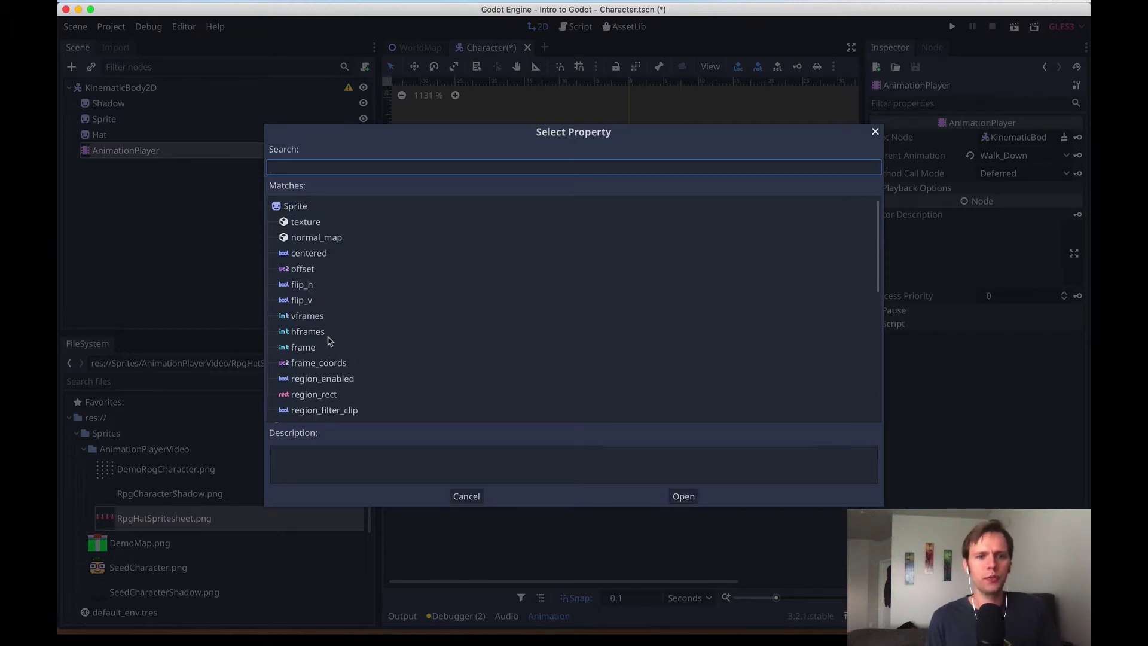
{"action": "left_click", "coordinate": [323, 349]}
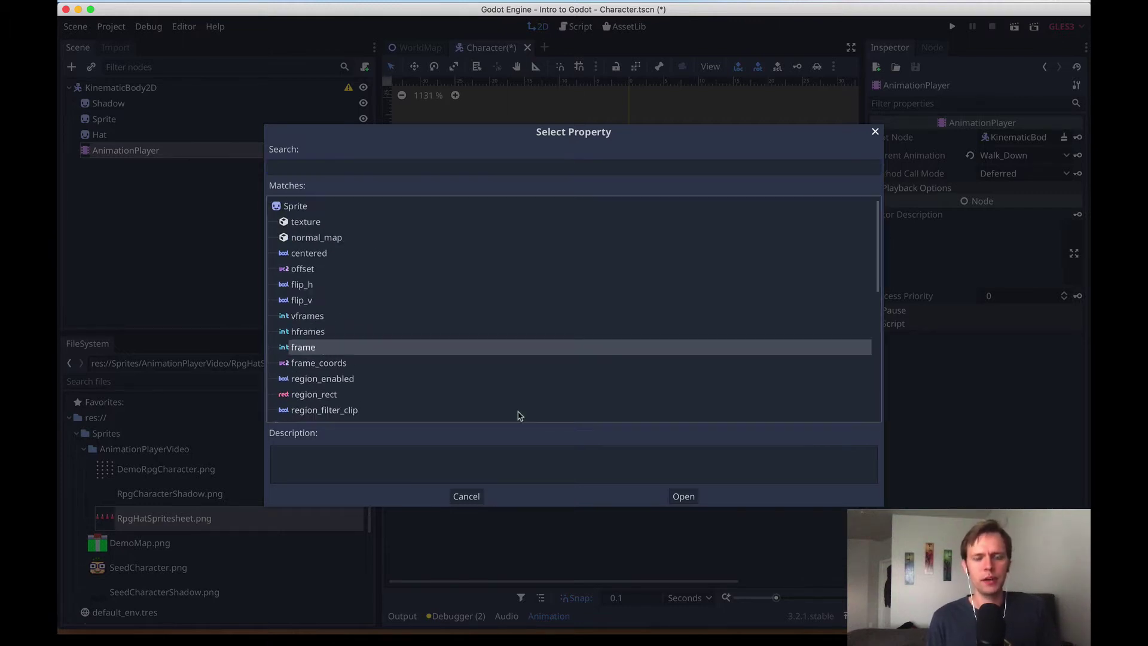
{"action": "left_click", "coordinate": [683, 496]}
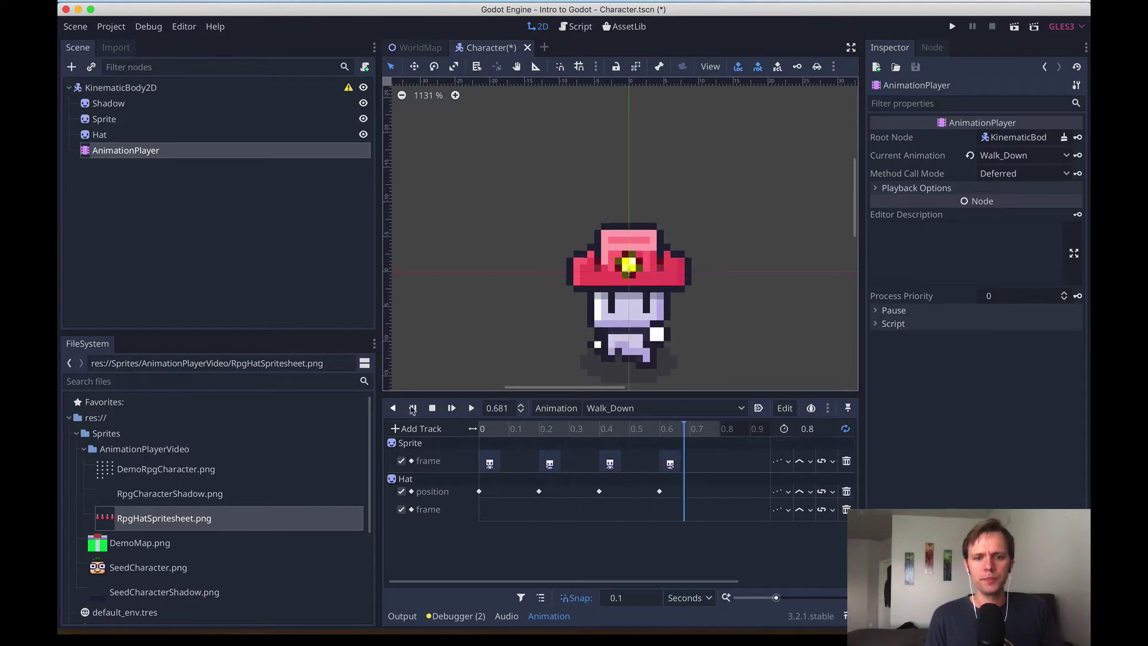
Stop playback, insert a Hat frame key at time 0, and save the Character scene.
{"action": "left_click", "coordinate": [429, 408]}
{"action": "right_click", "coordinate": [494, 518]}
{"action": "left_click", "coordinate": [508, 524]}
{"action": "left_click", "coordinate": [490, 510]}
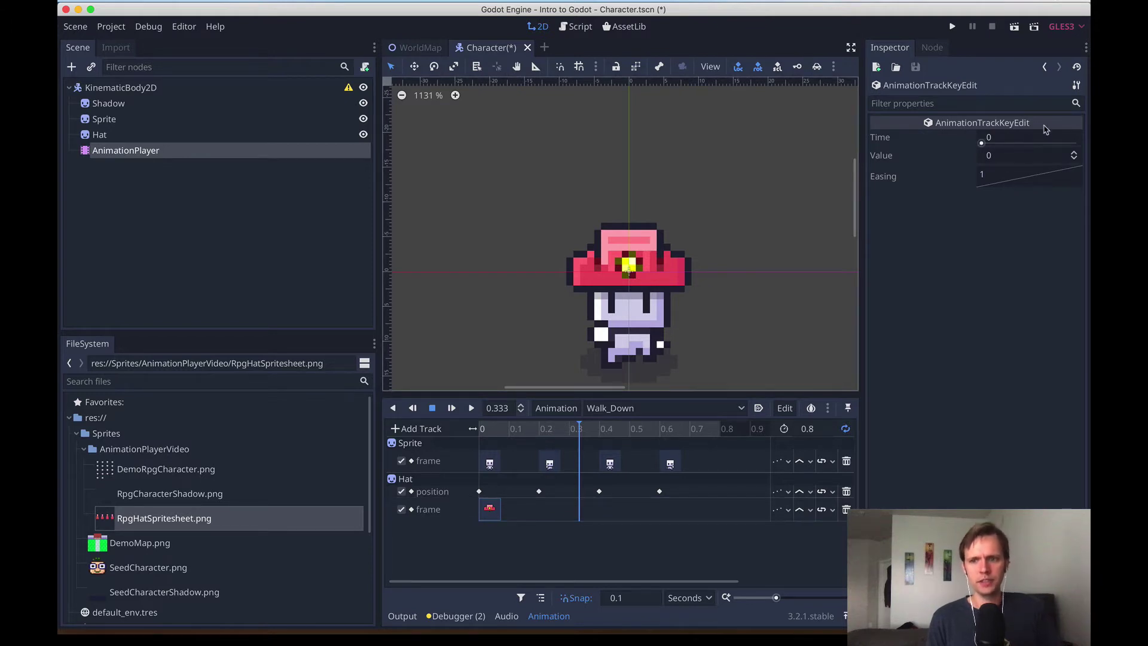
{"action": "key", "text": "super+s"}
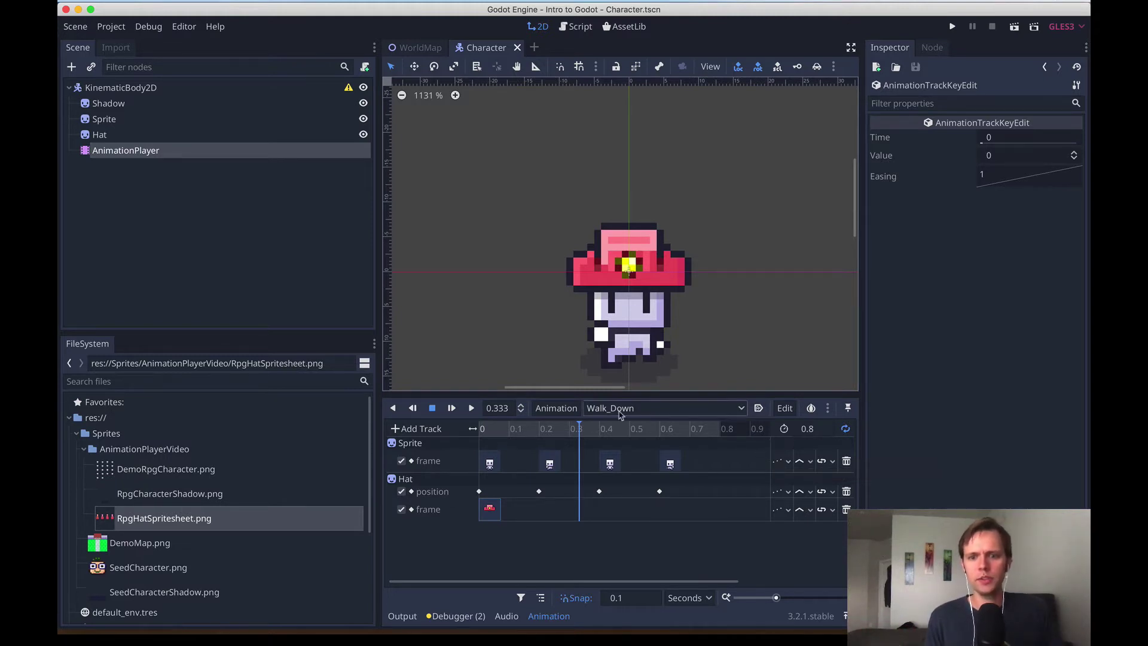
Duplicate Walk_Down and keep the copy as the current animation.
{"action": "left_click", "coordinate": [564, 409]}
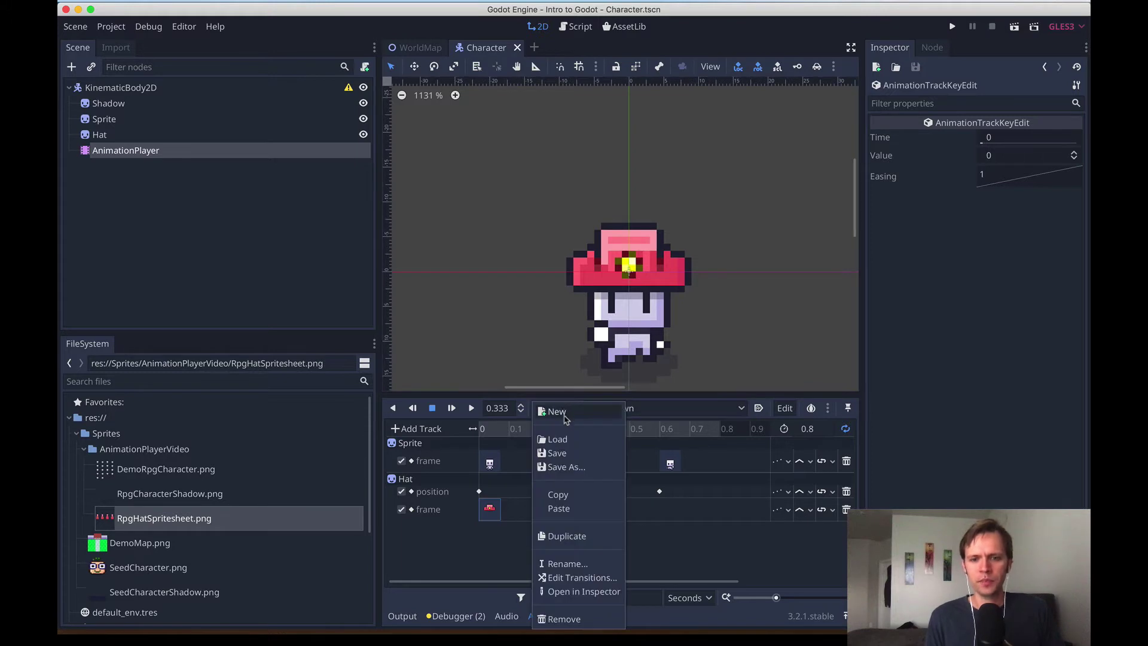
{"action": "left_click", "coordinate": [584, 538]}
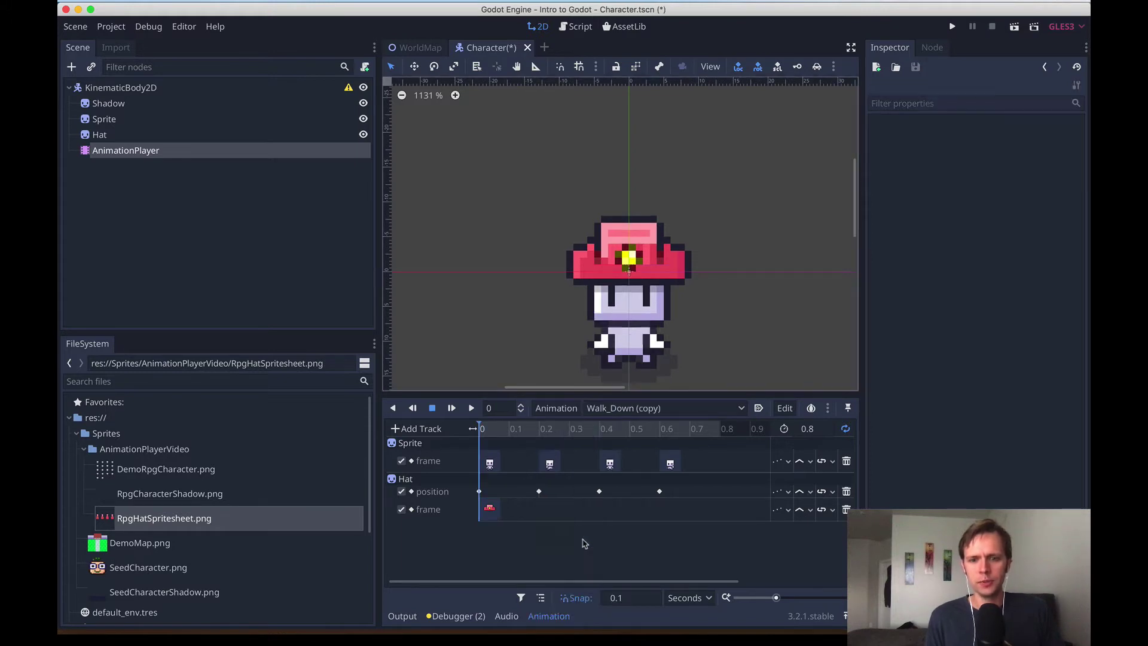
{"action": "left_click", "coordinate": [649, 409]}
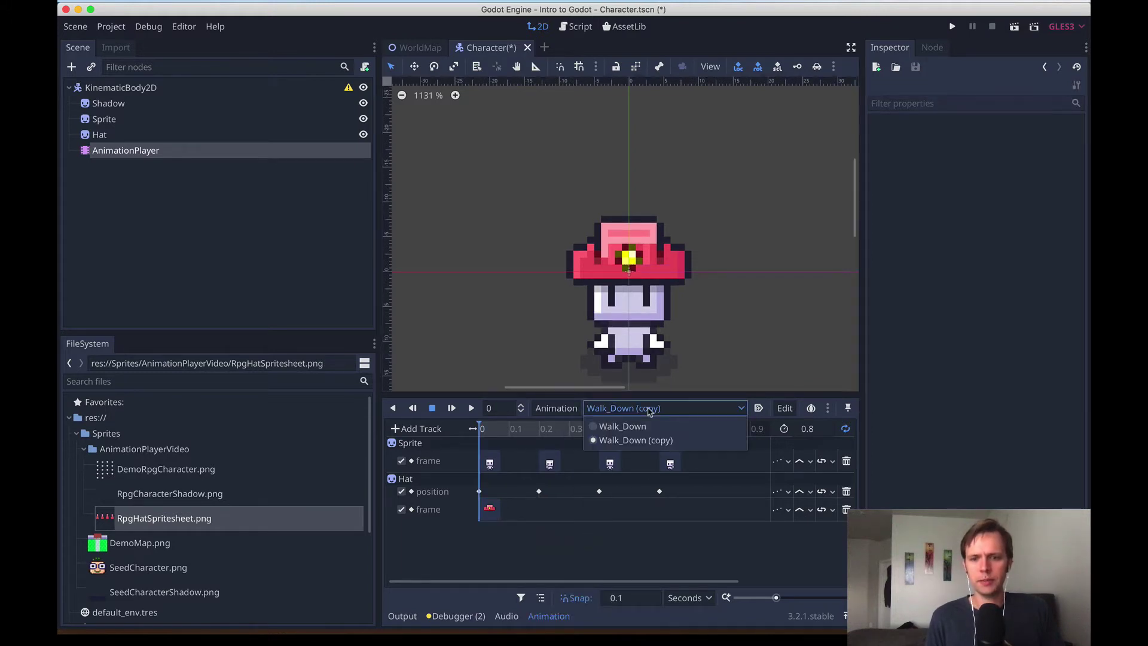
{"action": "left_click", "coordinate": [651, 445]}
Rename the copied animation to Walk_Right and save the Character scene.
{"action": "left_click", "coordinate": [553, 409]}
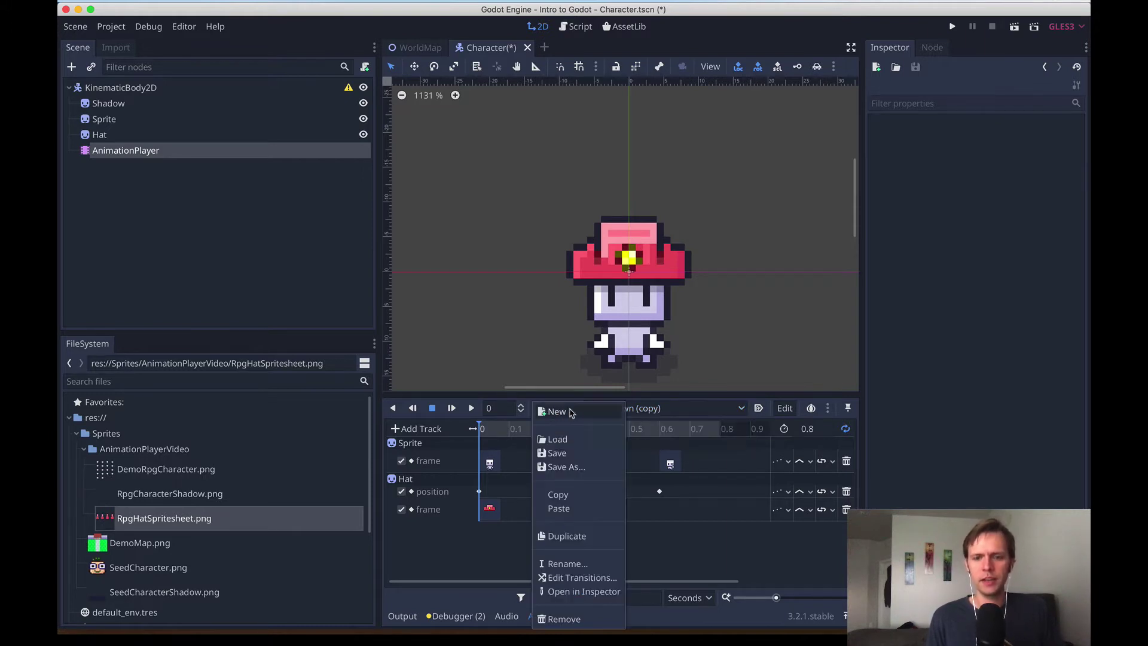
{"action": "left_click", "coordinate": [568, 564]}
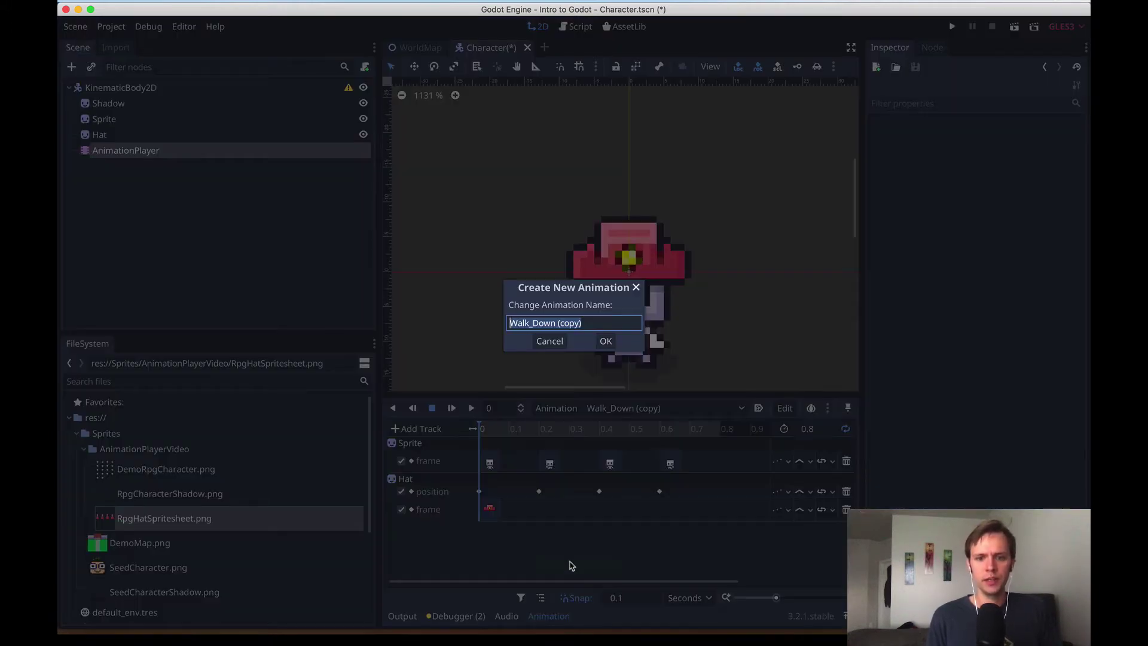
{"action": "key", "text": "Right"}
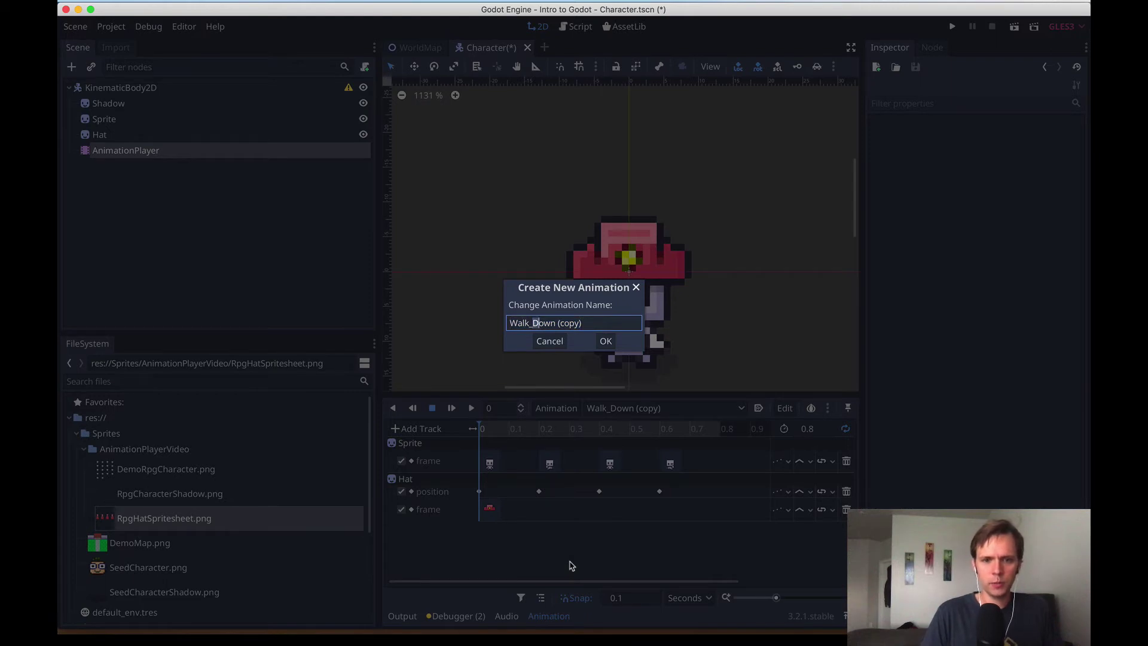
{"action": "type", "text": "Right"}
{"action": "key", "text": "Return"}
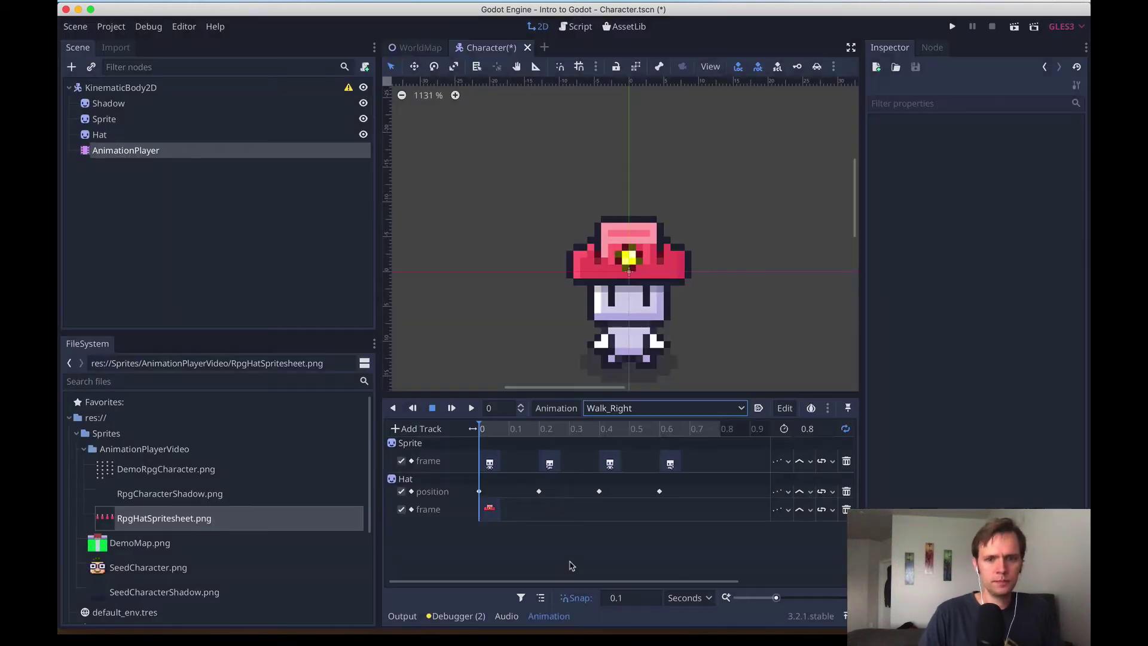
{"action": "left_click", "coordinate": [490, 462]}
{"action": "key", "text": "super+s"}
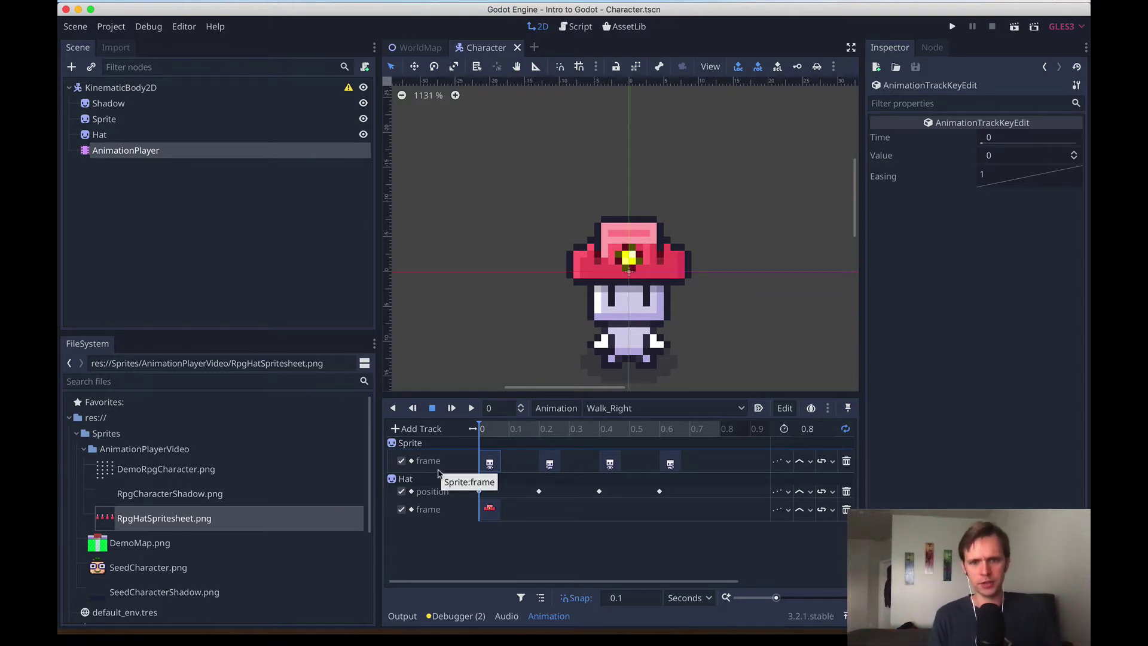
Set Walk_Right's Sprite frame keys at 0, 0.2, 0.4 and 0.6 to frames 4, 5, 6 and 7.
{"action": "left_click", "coordinate": [1007, 156]}
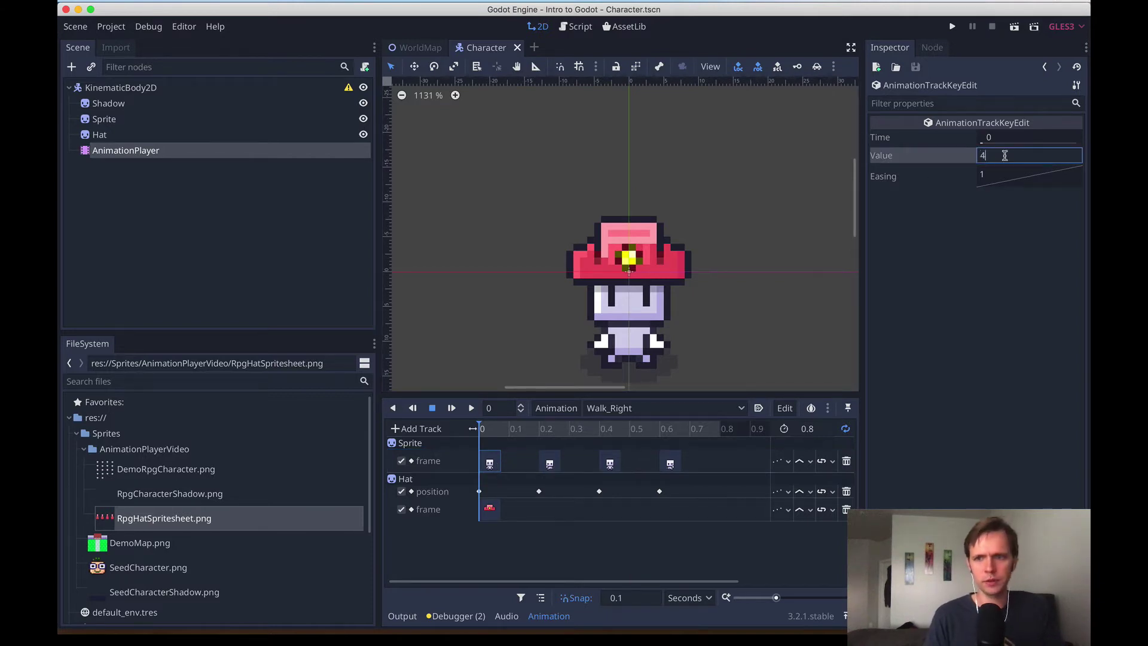
{"action": "key", "text": "Return"}
{"action": "left_click", "coordinate": [541, 460]}
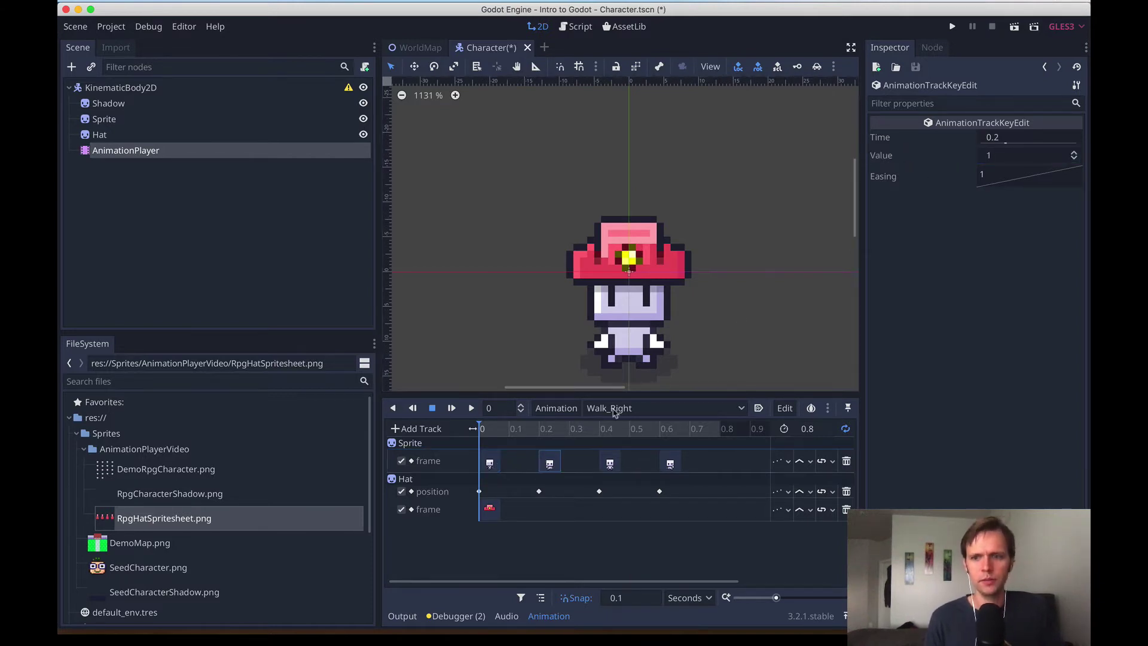
{"action": "left_click", "coordinate": [1008, 156]}
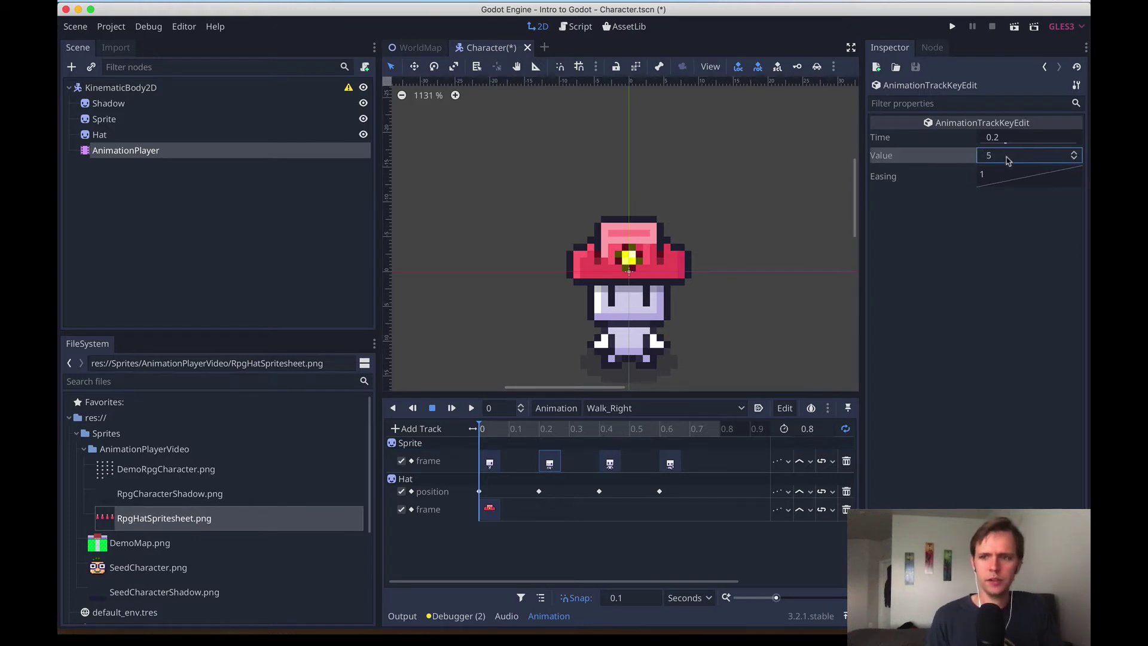
{"action": "left_click", "coordinate": [610, 462]}
{"action": "left_click", "coordinate": [997, 157]}
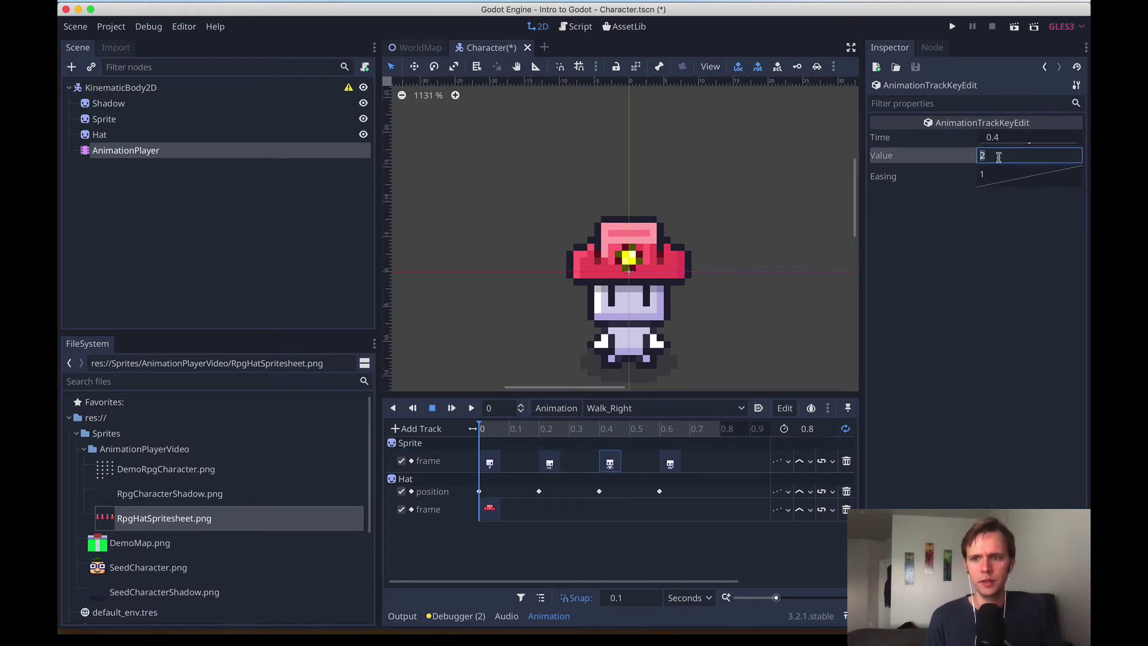
{"action": "type", "text": "6"}
{"action": "key", "text": "Return"}
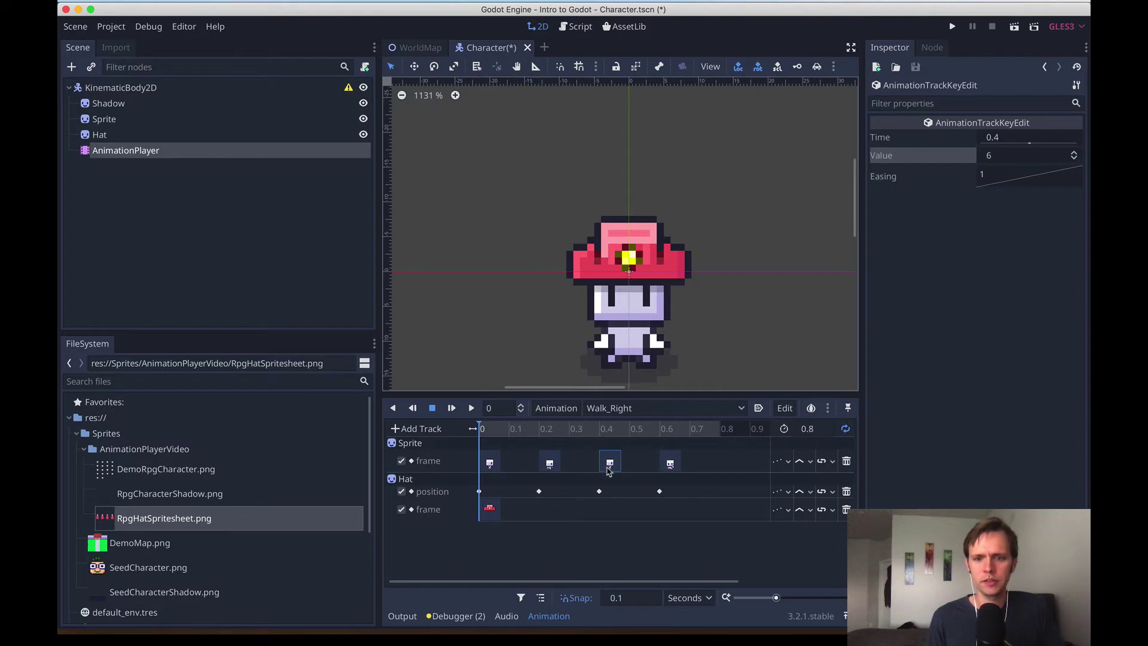
{"action": "left_click", "coordinate": [669, 461]}
{"action": "left_click", "coordinate": [998, 156]}
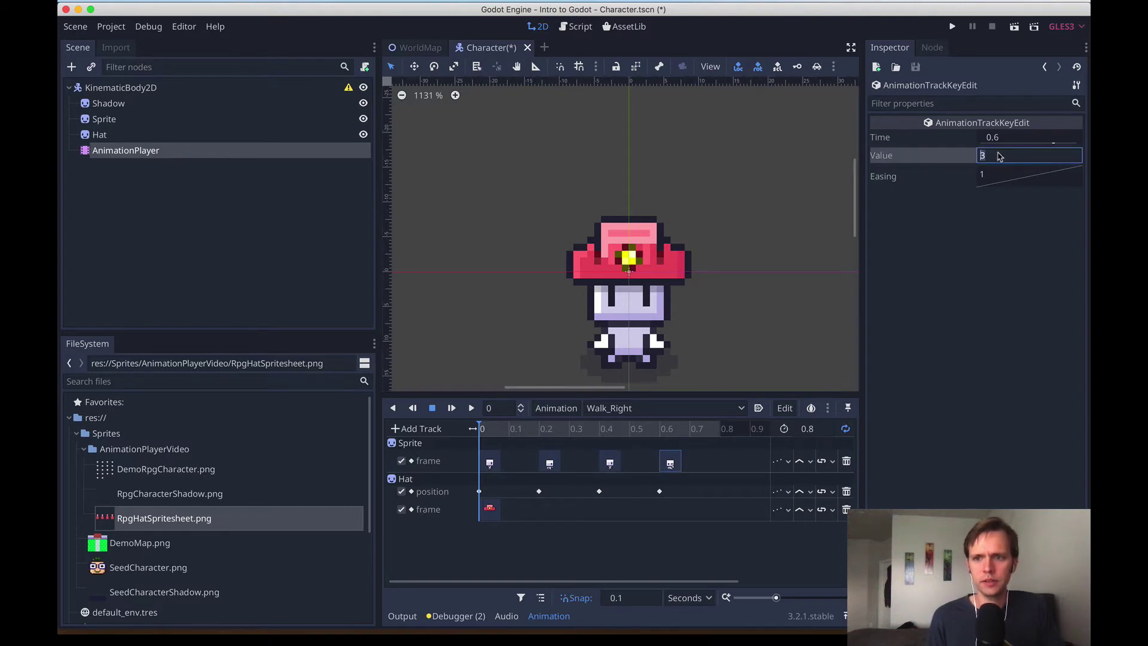
{"action": "key", "text": "Return"}
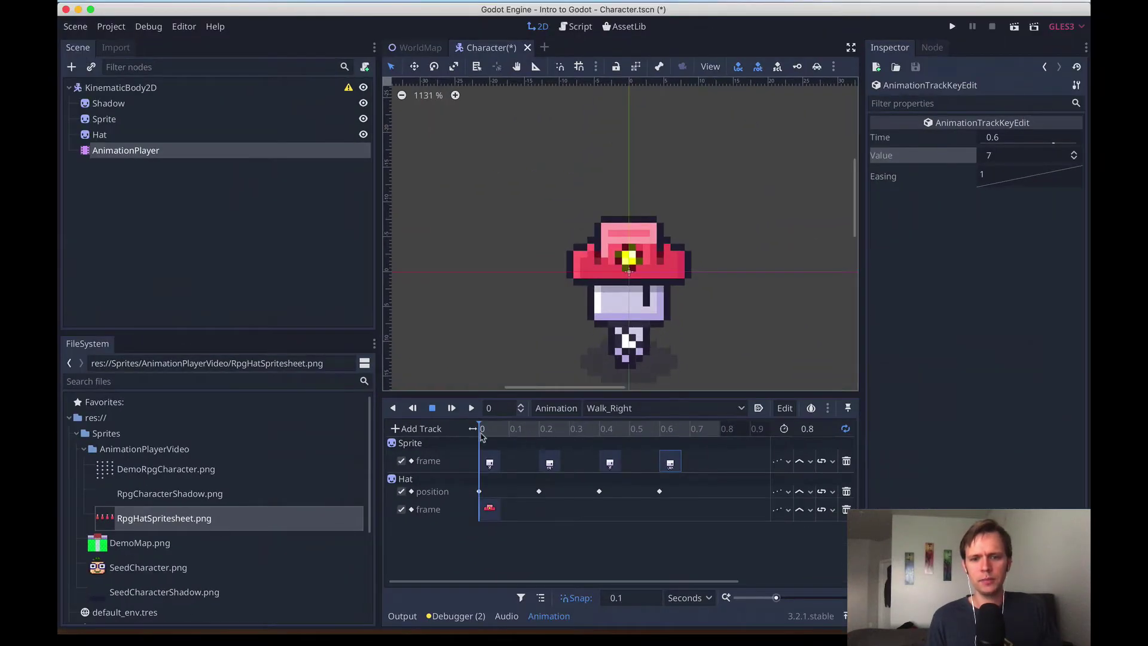
Scrub the timeline to preview the side walk and save the scene.
{"action": "left_click_drag", "start_coordinate": [413, 388], "coordinate": [687, 389]}
{"action": "left_click_drag", "start_coordinate": [608, 431], "coordinate": [480, 429]}
{"action": "key", "text": "ctrl+s"}
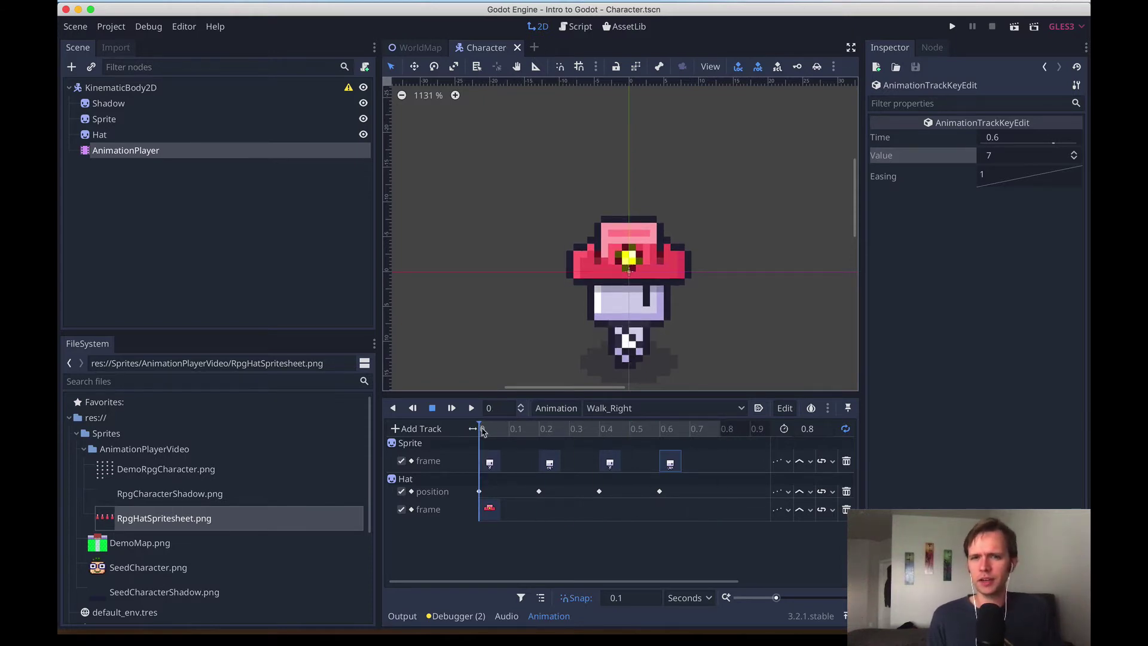
{"action": "mouse_move", "coordinate": [489, 432]}
{"action": "left_mouse_down"}
{"action": "mouse_move", "coordinate": [605, 422]}
{"action": "mouse_move", "coordinate": [480, 429]}
{"action": "left_mouse_up"}
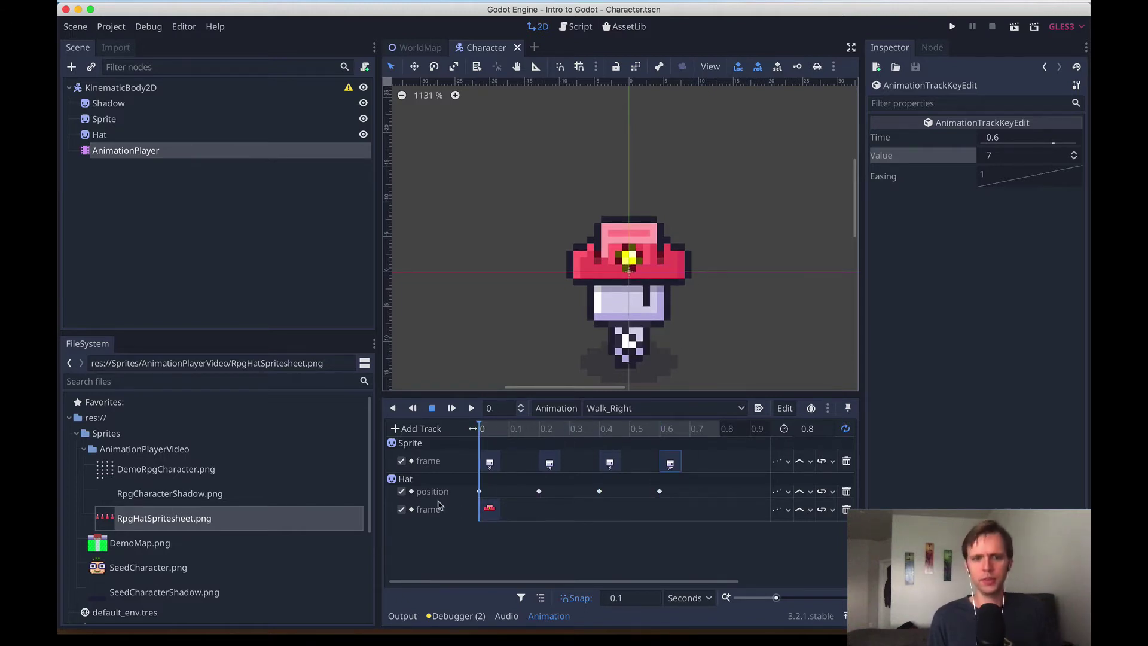
{"action": "left_click_drag", "start_coordinate": [487, 435], "coordinate": [389, 429]}
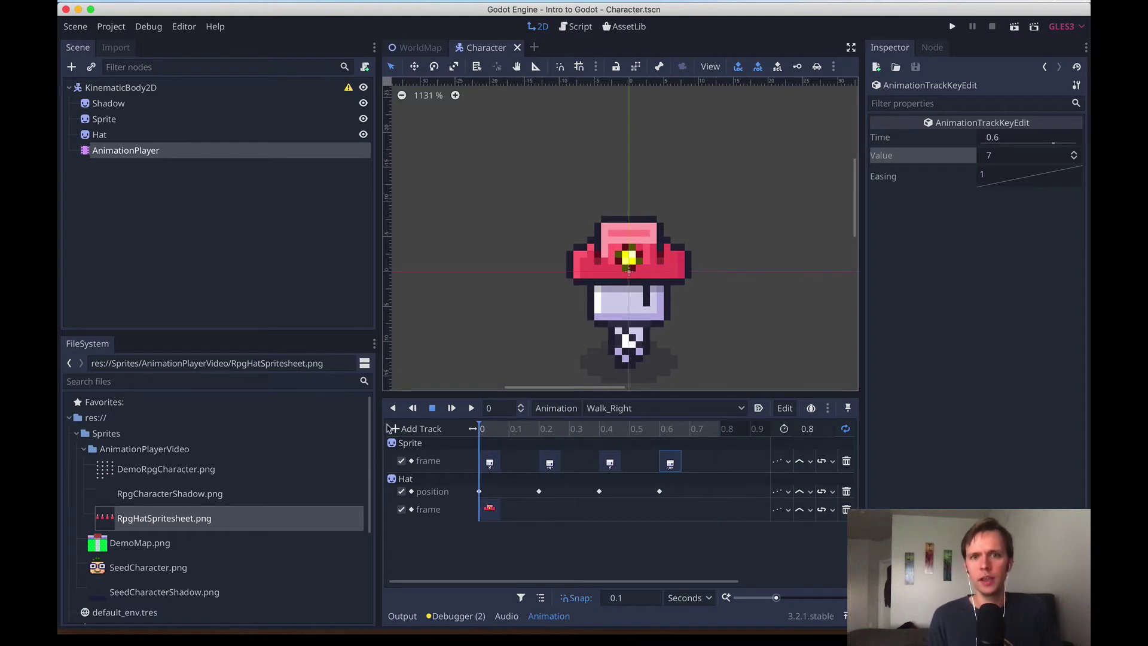
Set Walk_Right's Hat frame key at time 0 to value 1 and play the animation.
{"action": "left_click", "coordinate": [489, 460]}
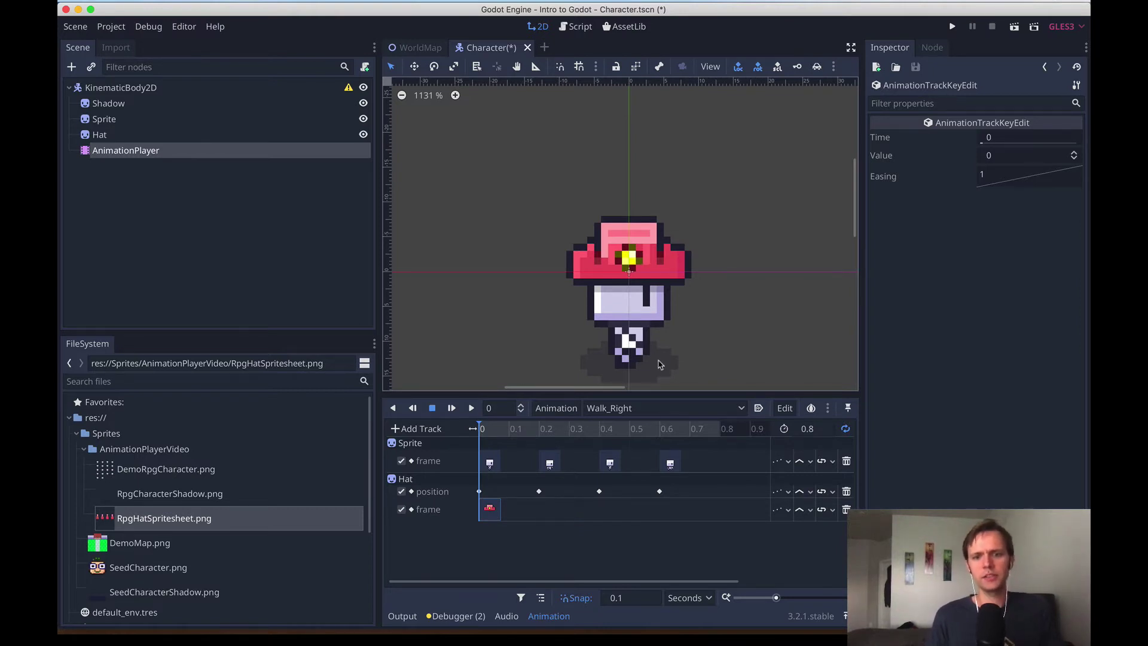
{"action": "left_click", "coordinate": [529, 521]}
{"action": "left_click", "coordinate": [489, 510]}
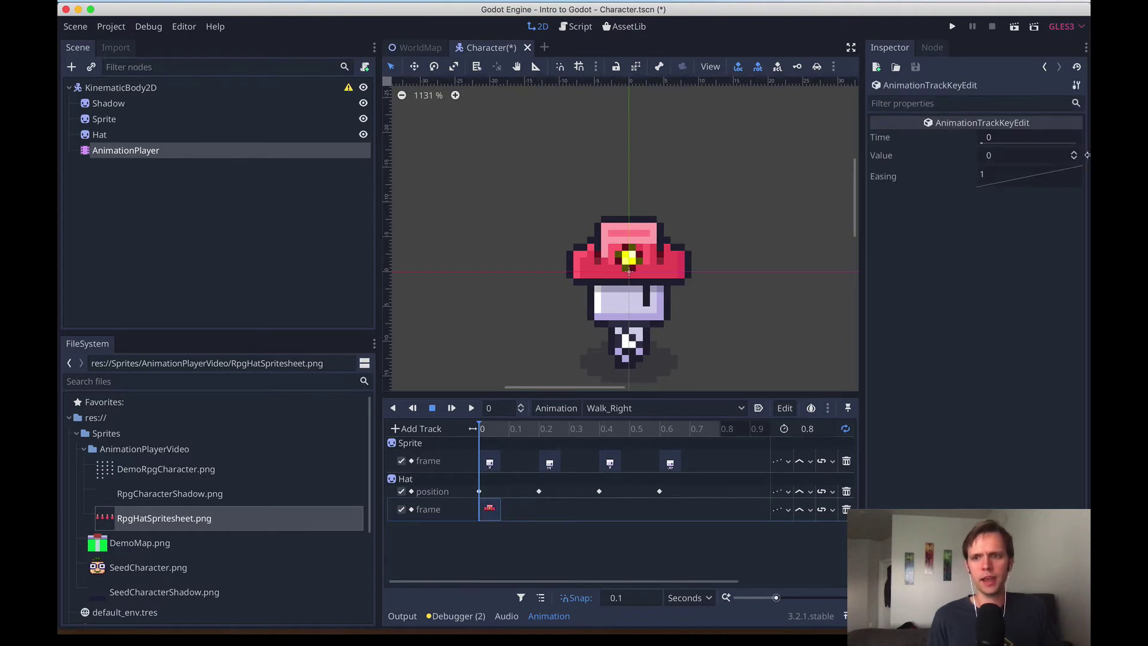
{"action": "left_click", "coordinate": [1002, 159]}
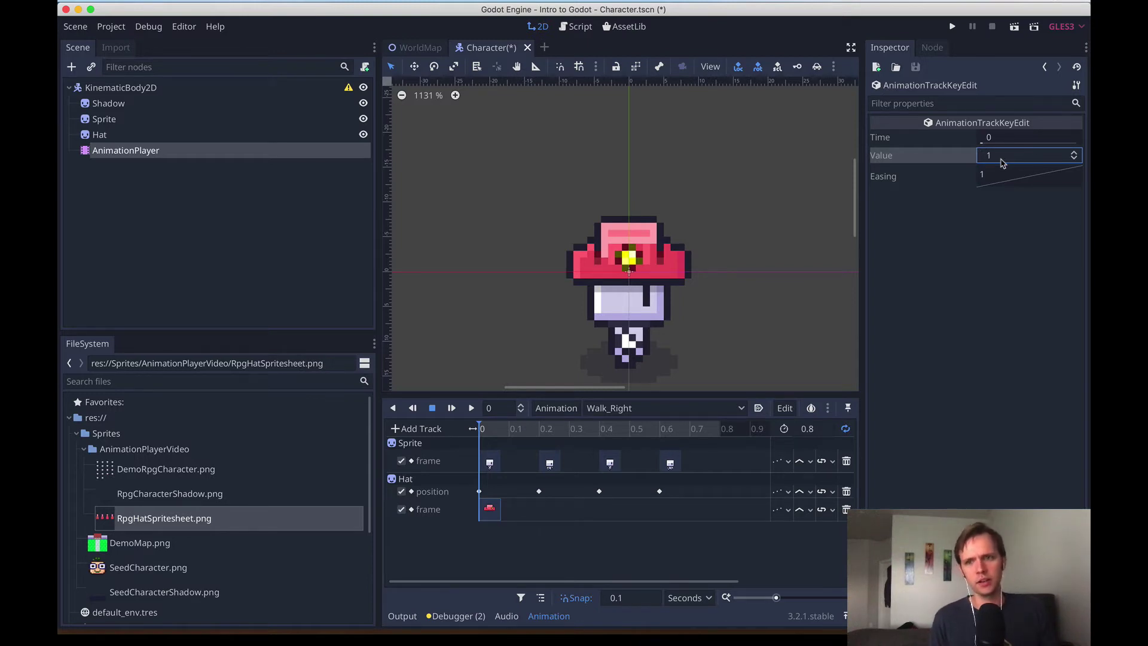
{"action": "type", "text": "1"}
{"action": "key", "text": "Return"}
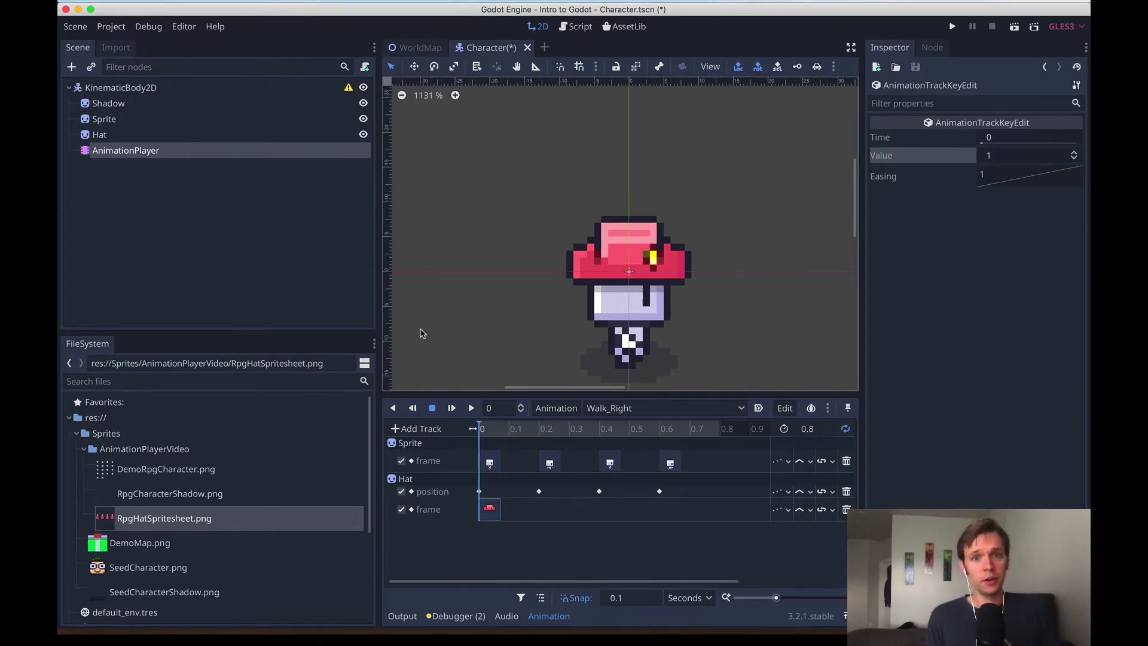
{"action": "left_click", "coordinate": [471, 408]}
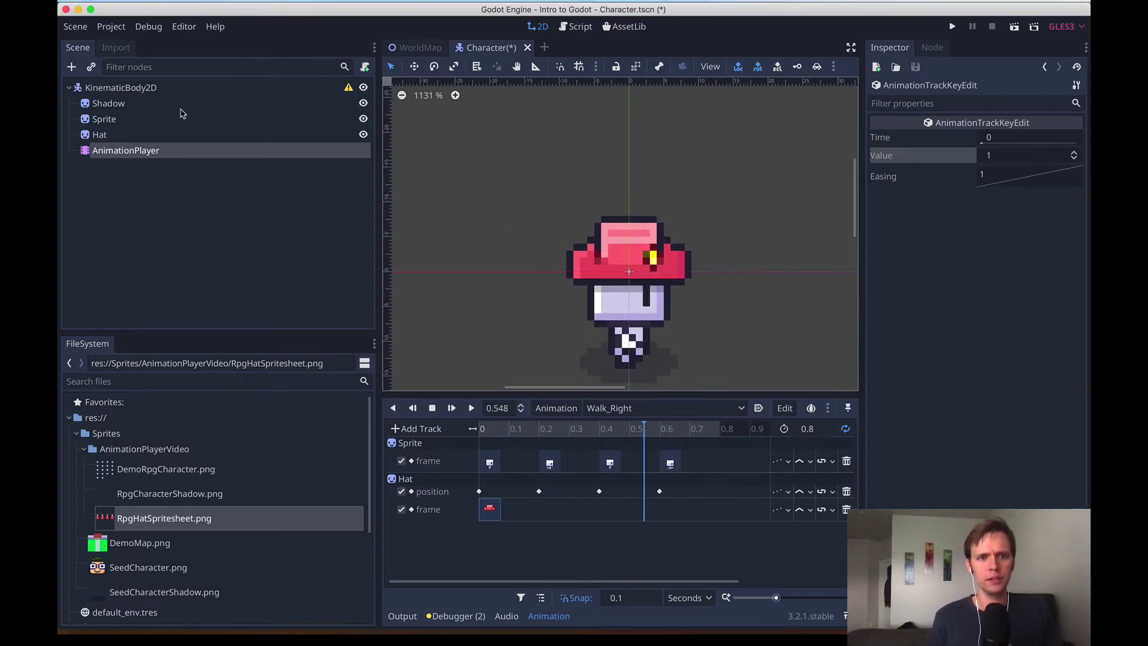
Rename the root KinematicBody2D node to Character and begin attaching a script to it.
{"action": "left_click", "coordinate": [114, 87]}
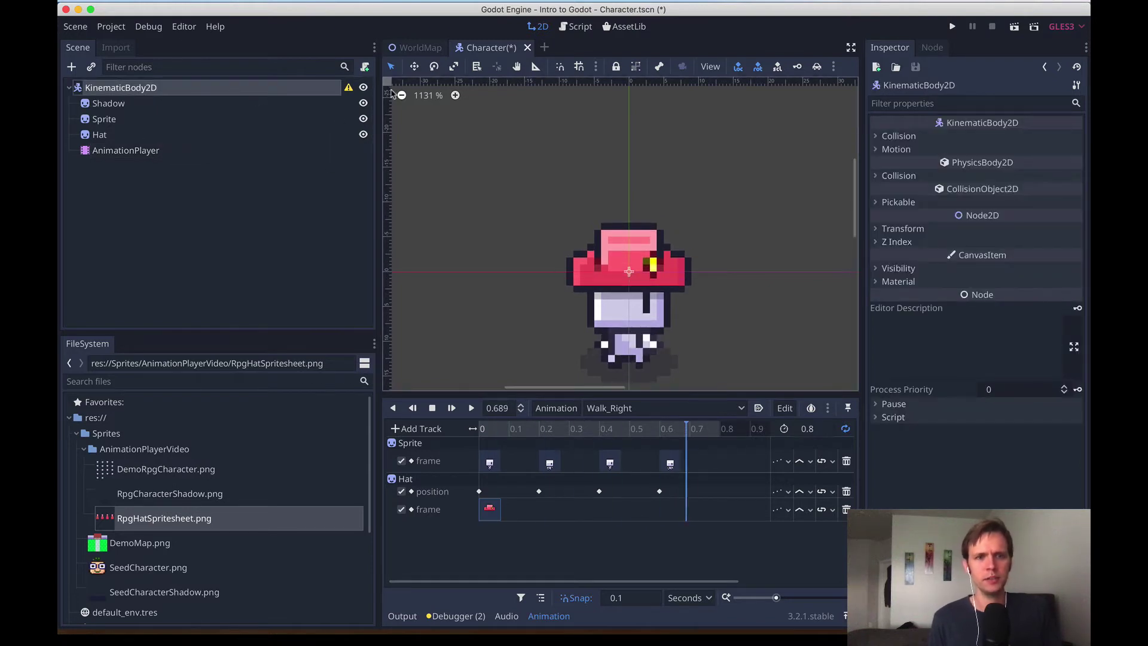
{"action": "double_click", "coordinate": [147, 87]}
{"action": "type", "text": "Character"}
{"action": "key", "text": "Return"}
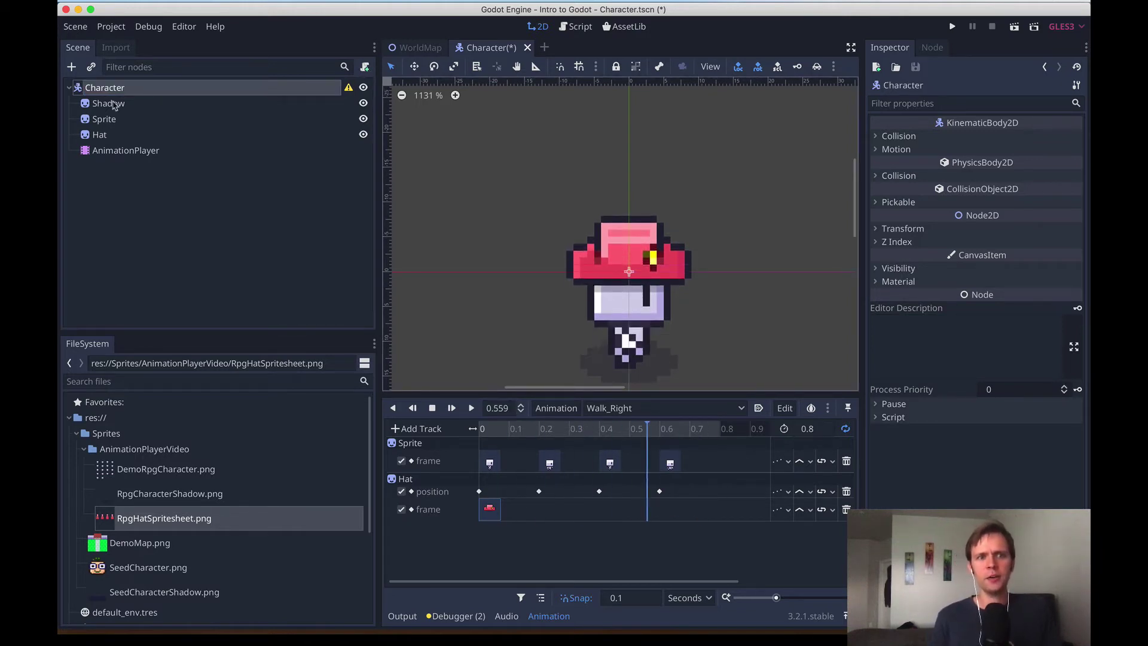
{"action": "left_click", "coordinate": [365, 68]}
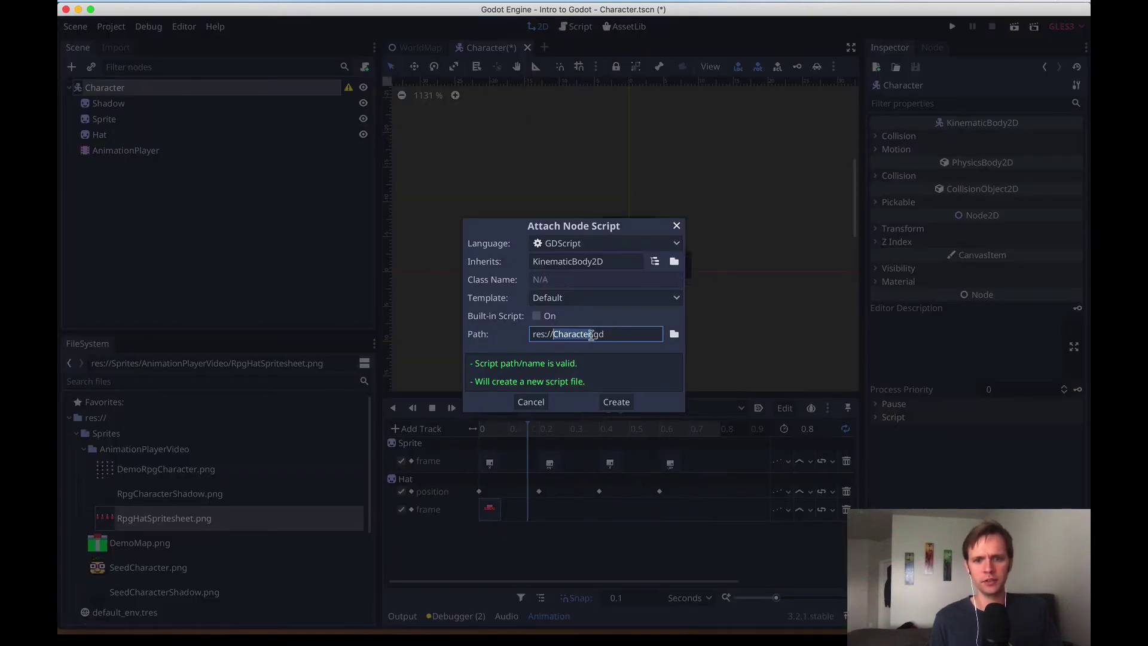
Create Character.gd, delete its template comments and commented-out _process block, and save.
{"action": "left_click", "coordinate": [615, 402]}
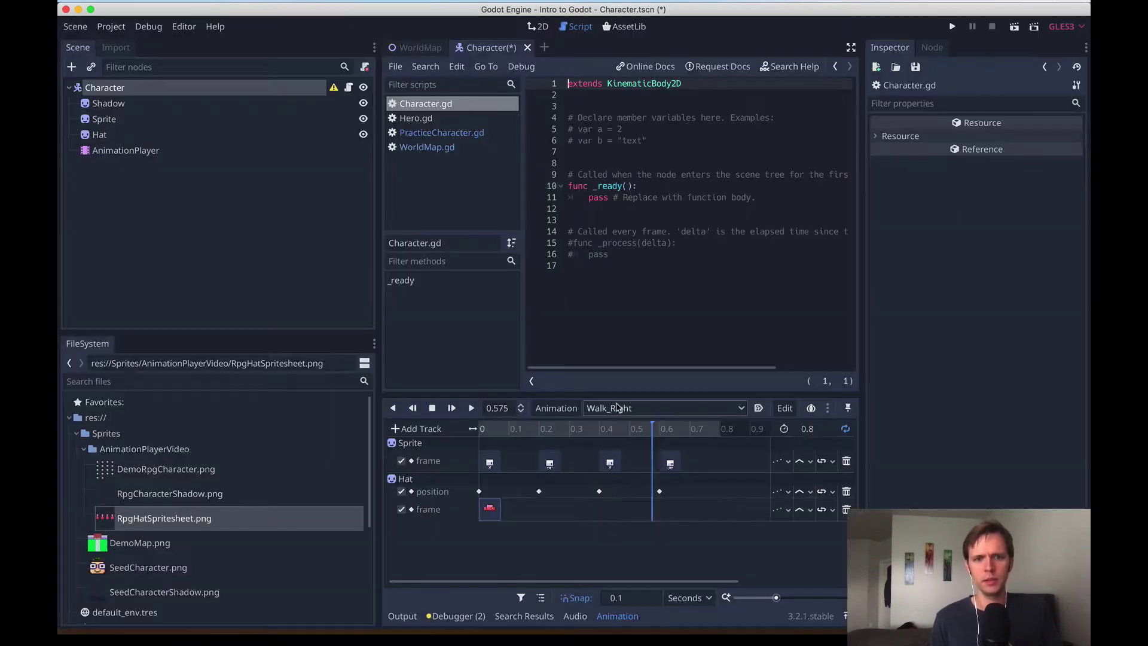
{"action": "left_click_drag", "start_coordinate": [379, 261], "coordinate": [231, 179]}
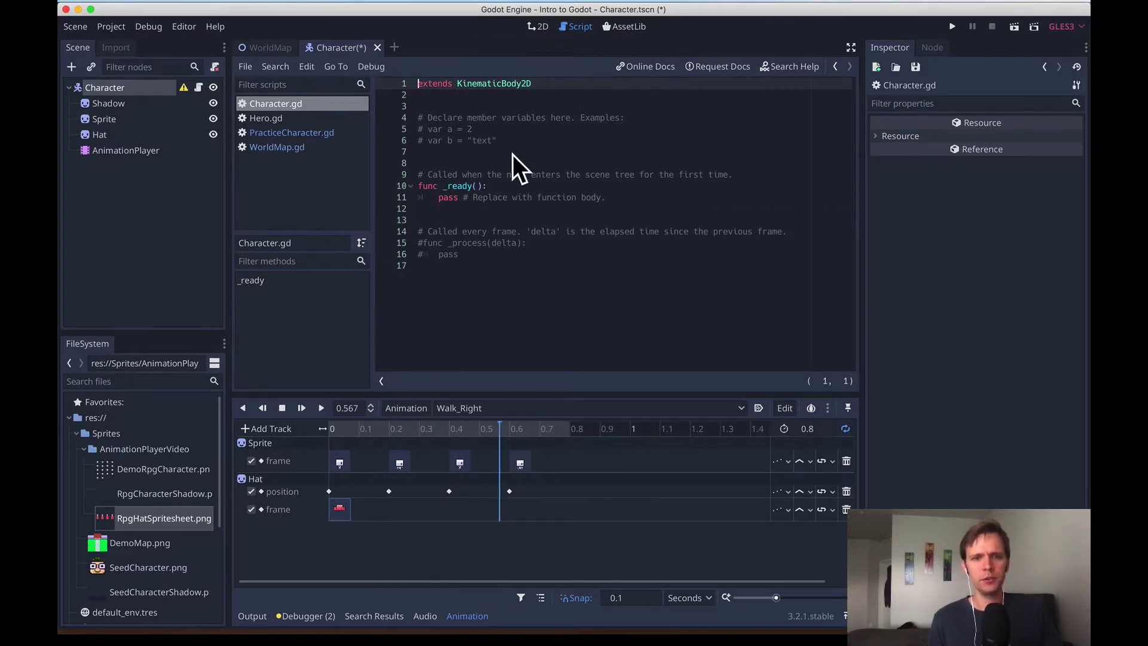
{"action": "left_click", "coordinate": [530, 146]}
{"action": "key", "text": "shift+Up"}
{"action": "key", "text": "shift+Up"}
{"action": "key", "text": "shift+Home"}
{"action": "key", "text": "BackSpace"}
{"action": "left_click", "coordinate": [555, 146]}
{"action": "key", "text": "BackSpace"}
{"action": "key", "text": "BackSpace"}
{"action": "key", "text": "BackSpace"}
{"action": "key", "text": "BackSpace"}
{"action": "key", "text": "Down"}
{"action": "key", "text": "Down"}
{"action": "key", "text": "Down"}
{"action": "key", "text": "Down"}
{"action": "key", "text": "Down"}
{"action": "key", "text": "Down"}
{"action": "key", "text": "Down"}
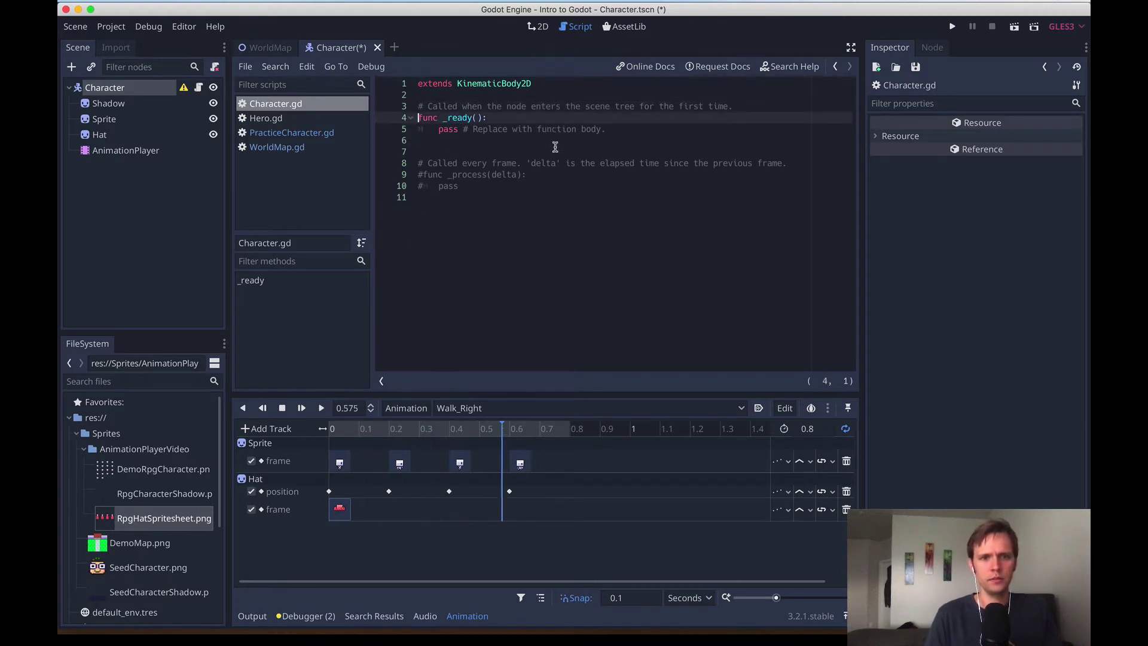
{"action": "key", "text": "Down"}
{"action": "key", "text": "Down"}
{"action": "key", "text": "shift+Up"}
{"action": "key", "text": "shift+Up"}
{"action": "key", "text": "shift+Up"}
{"action": "key", "text": "shift+Up"}
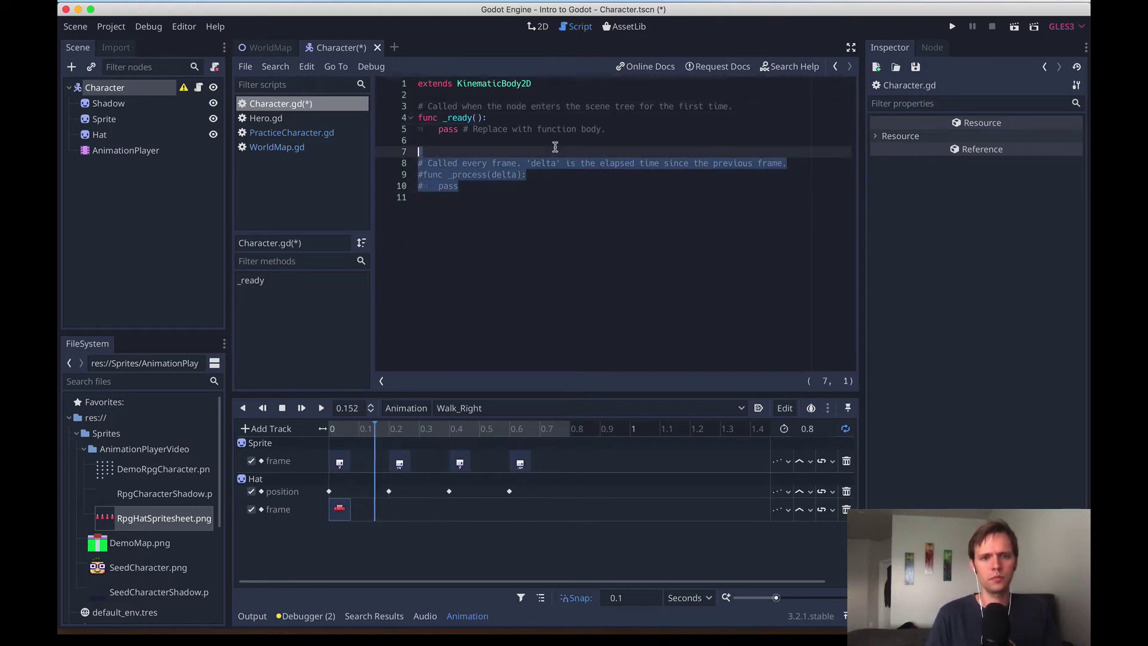
{"action": "key", "text": "BackSpace"}
{"action": "key", "text": "Up"}
{"action": "key", "text": "super+s"}
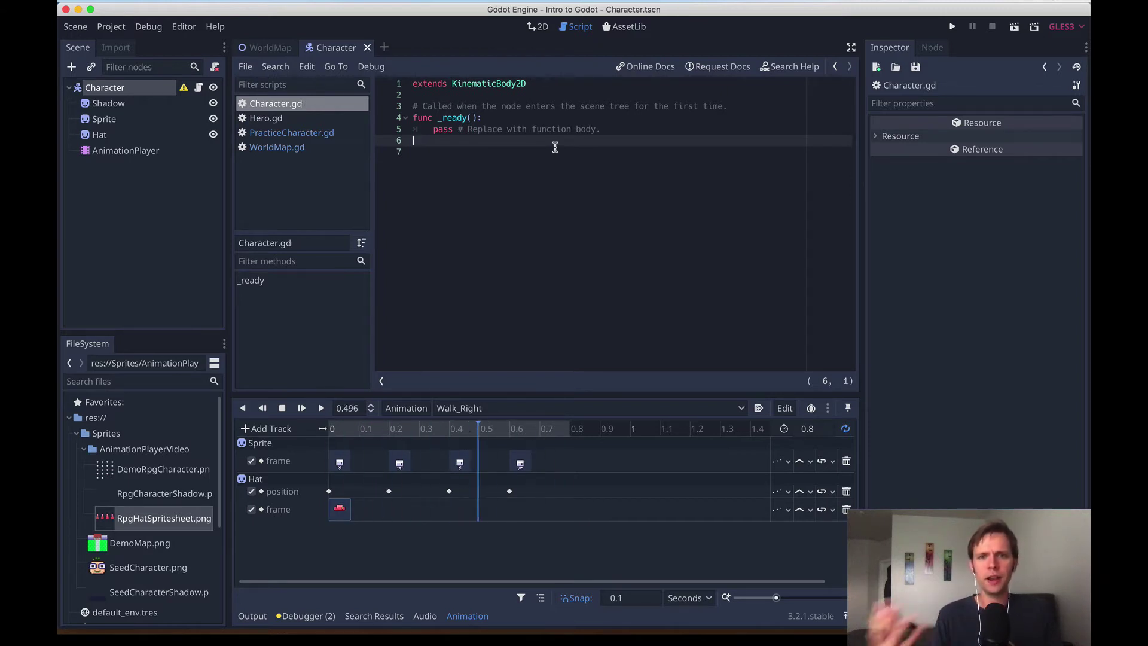
Add $AnimationPlayer.play("Walk_Down") inside _ready and save the script.
{"action": "key", "text": "Up"}
{"action": "key", "text": "Up"}
{"action": "key", "text": "Up"}
{"action": "key", "text": "Down"}
{"action": "key", "text": "End"}
{"action": "key", "text": "Return"}
{"action": "type", "text": "$An"}
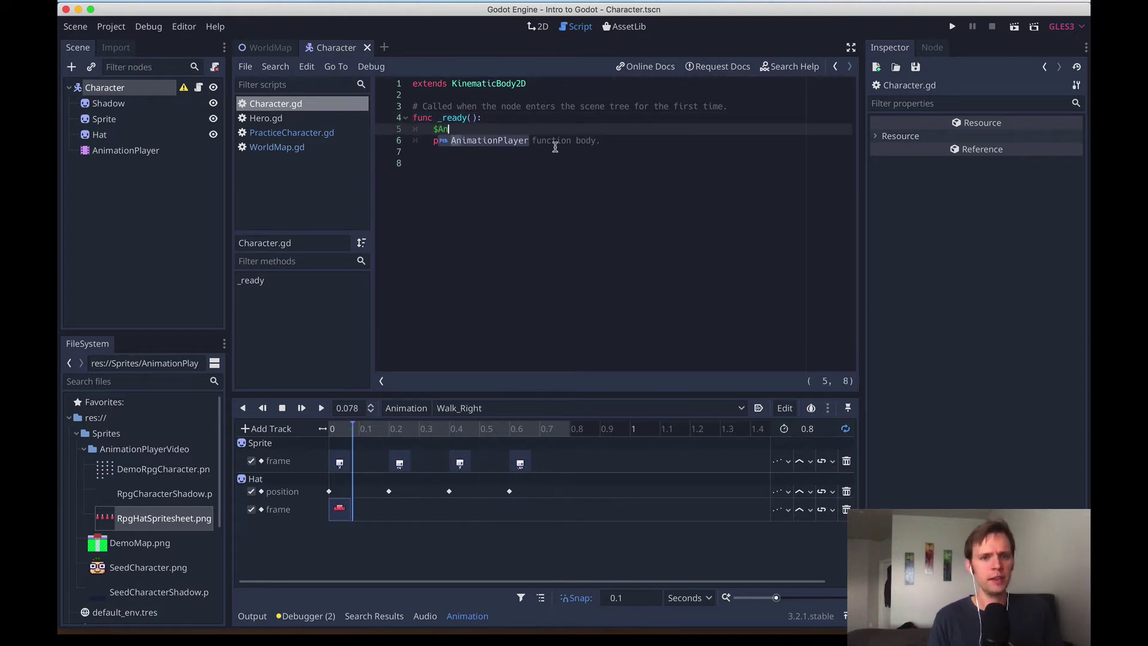
{"action": "key", "text": "Return"}
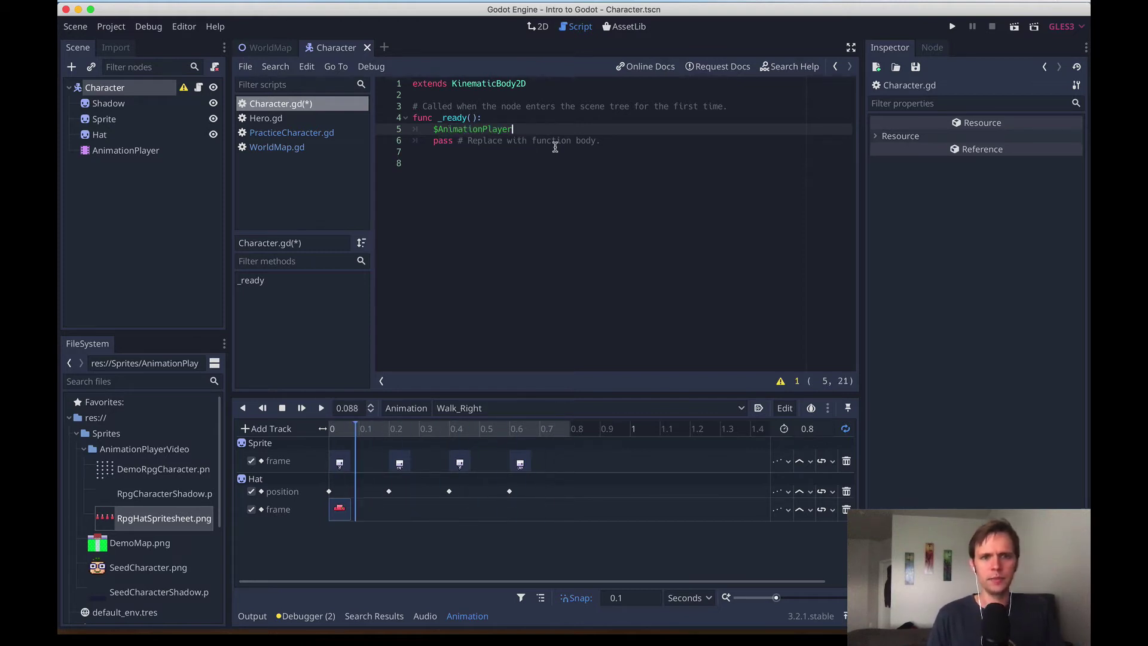
{"action": "type", "text": ".play"}
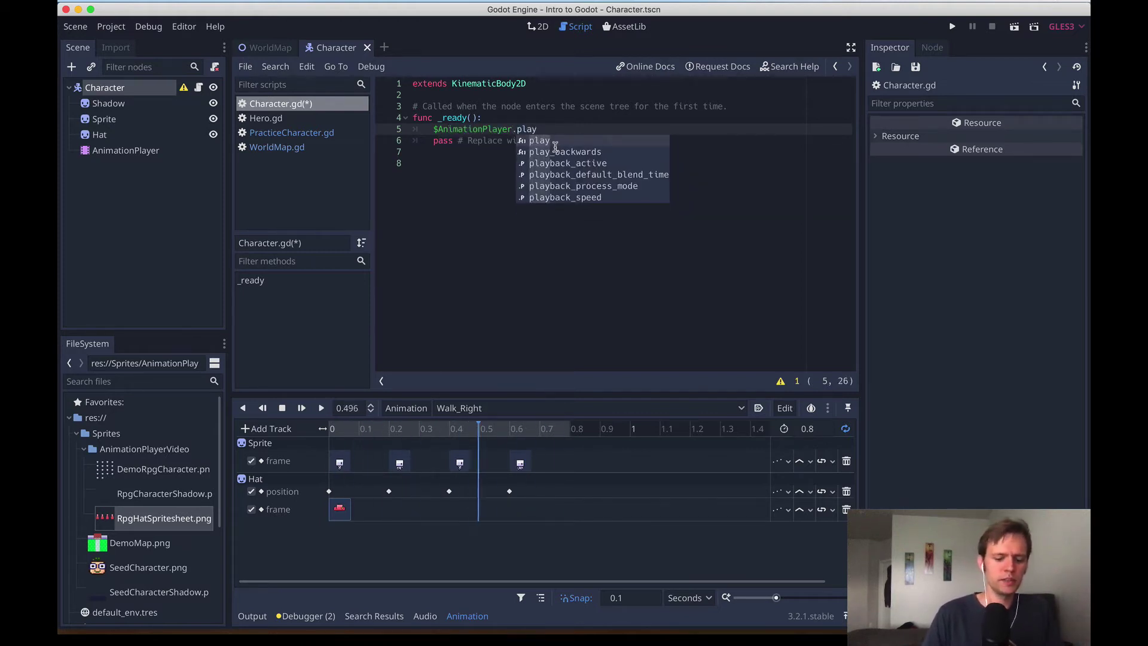
{"action": "type", "text": "("}
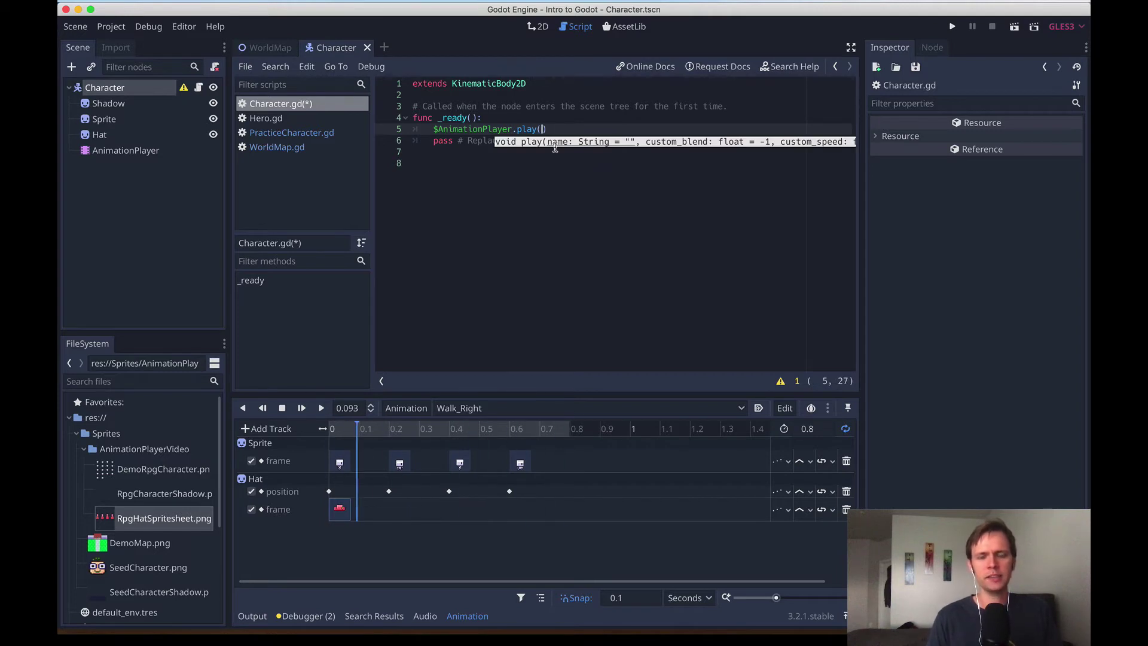
{"action": "type", "text": ")"}
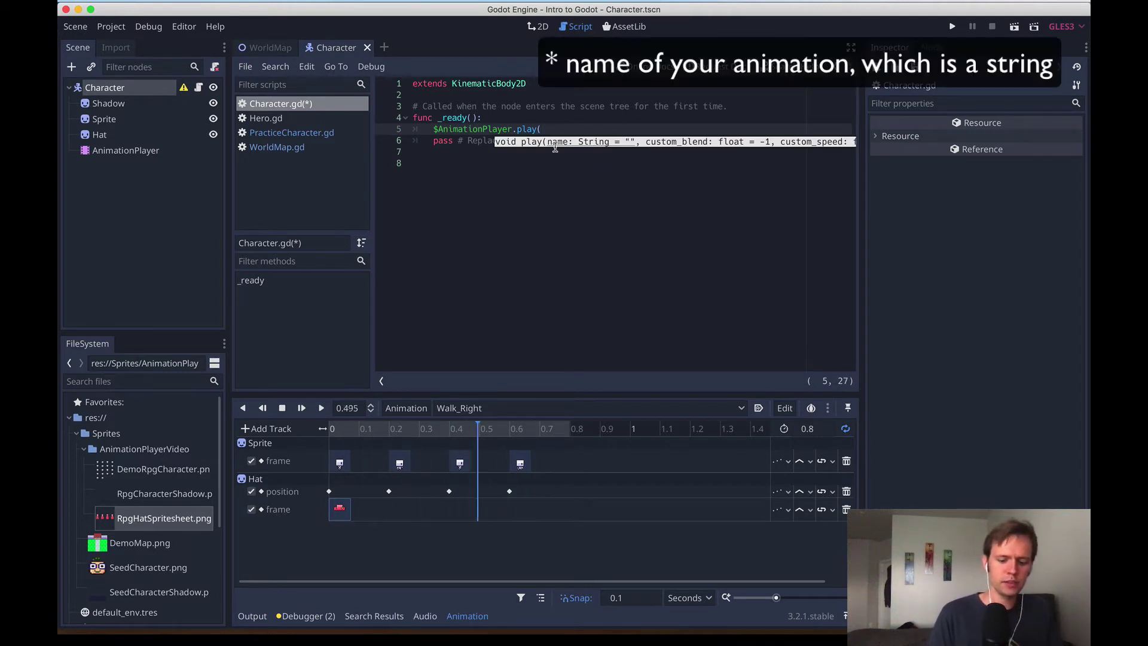
{"action": "type", "text": "\""}
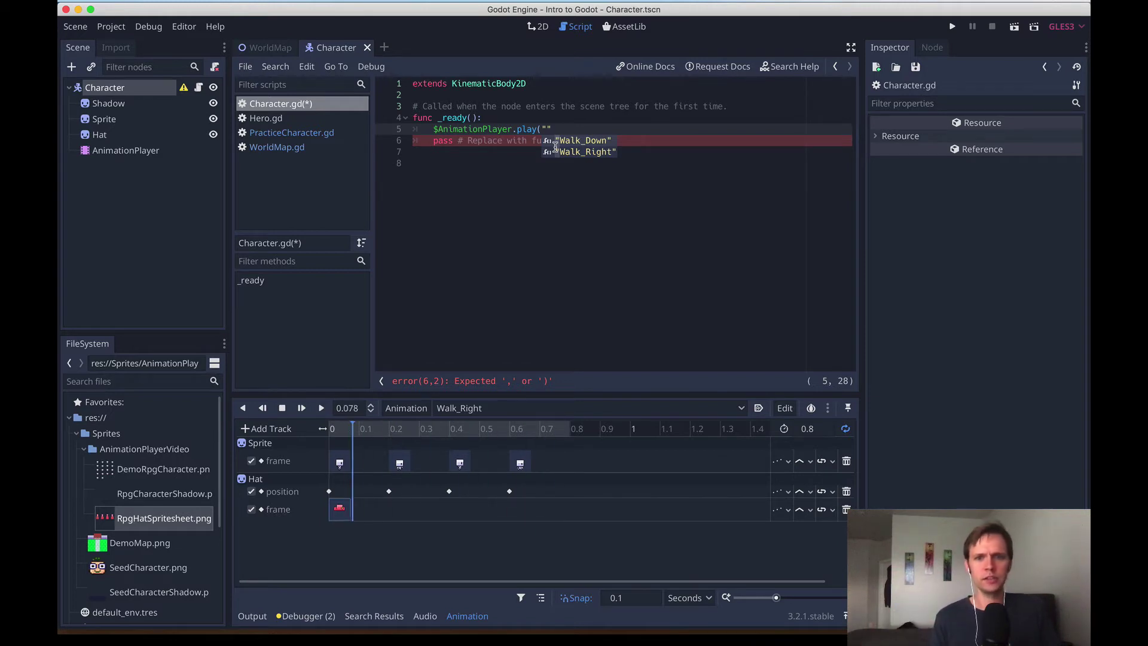
{"action": "key", "text": "Return"}
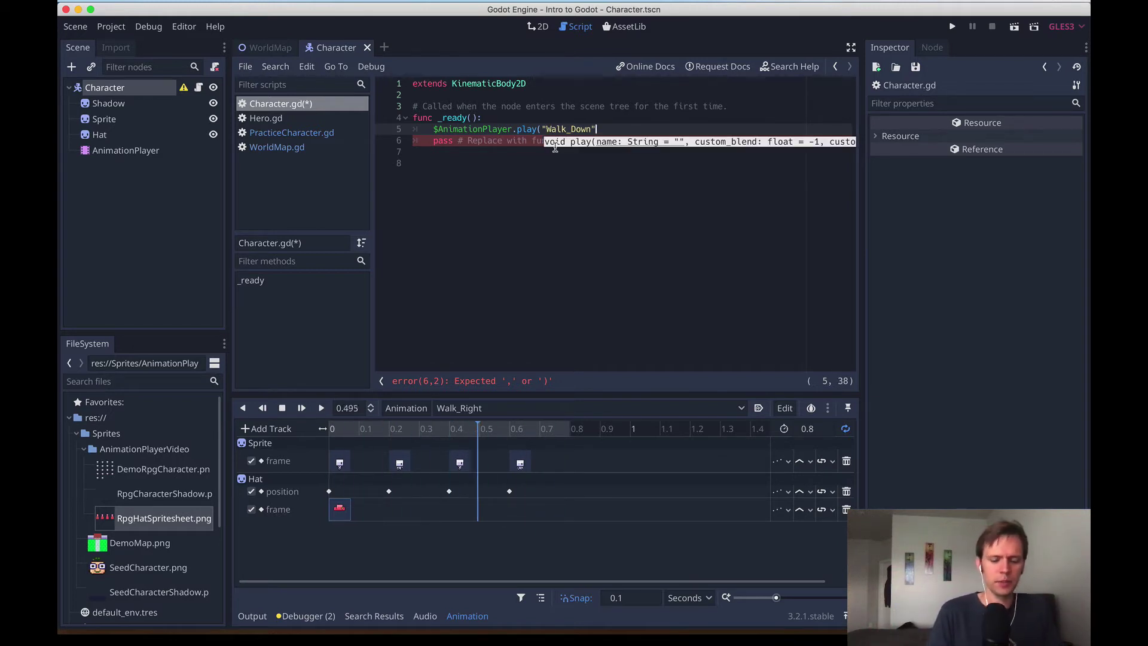
{"action": "key", "text": "Down"}
{"action": "key", "text": "Up"}
{"action": "type", "text": ");"}
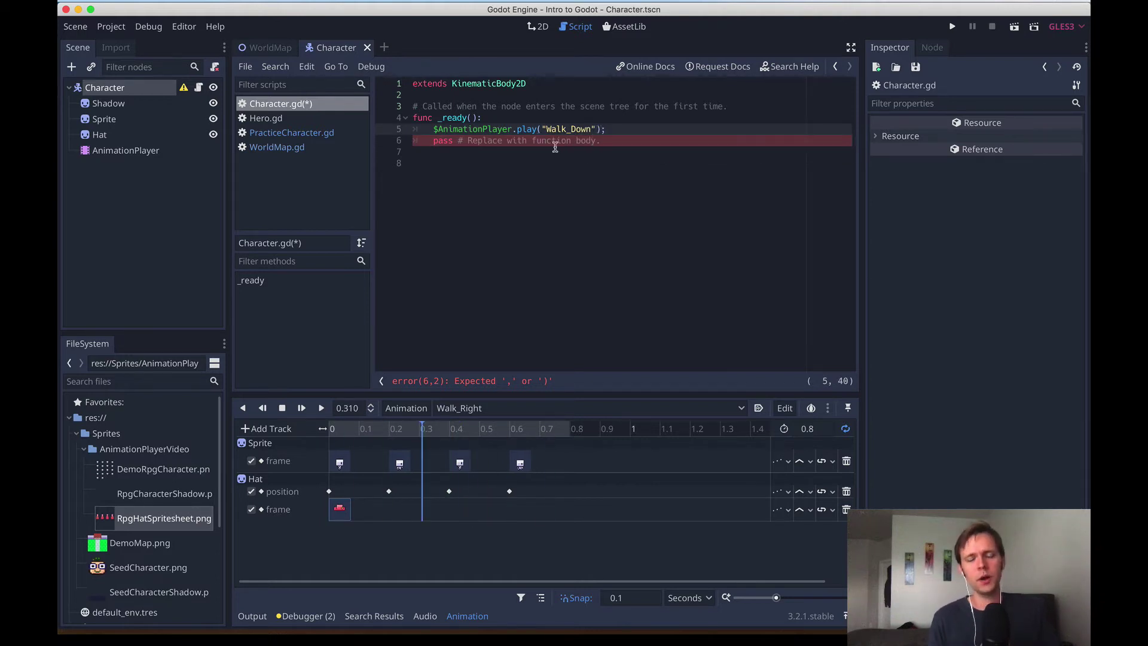
{"action": "key", "text": "super+s"}
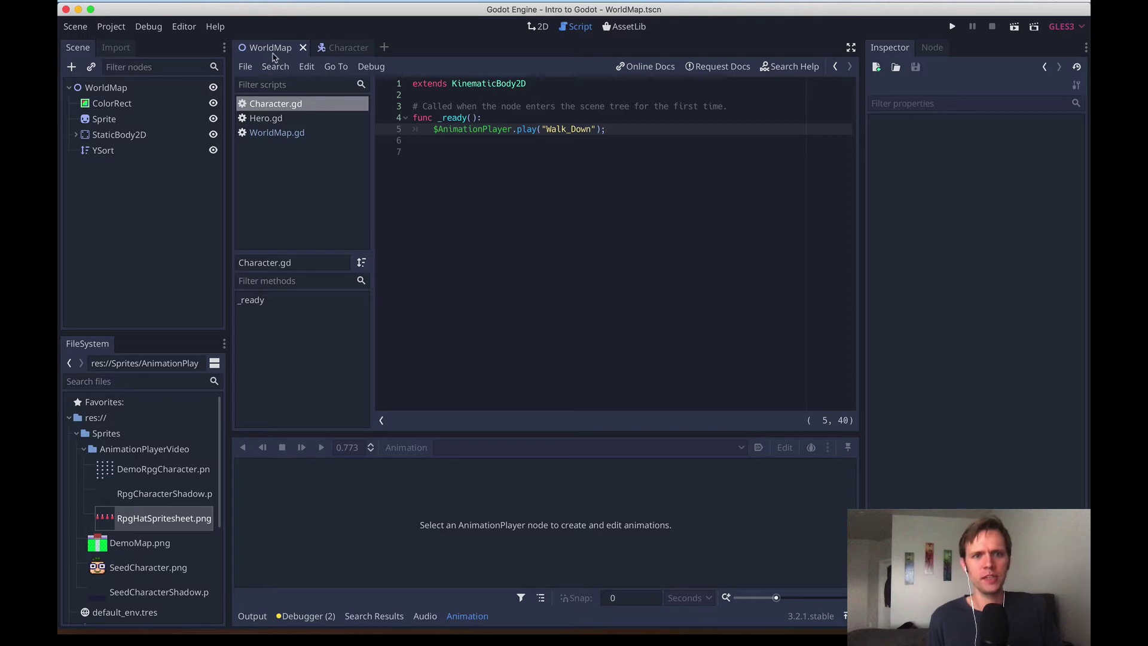
Instance Character.tscn as a child of YSort in the WorldMap scene.
{"action": "left_click", "coordinate": [540, 29]}
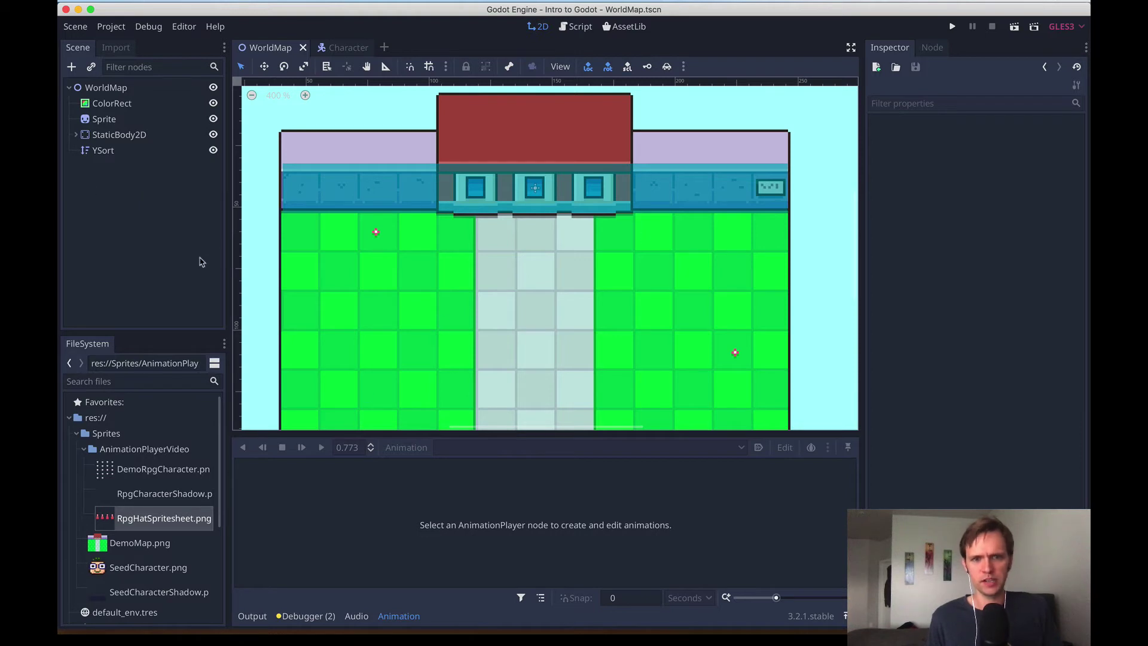
{"action": "right_click", "coordinate": [110, 154]}
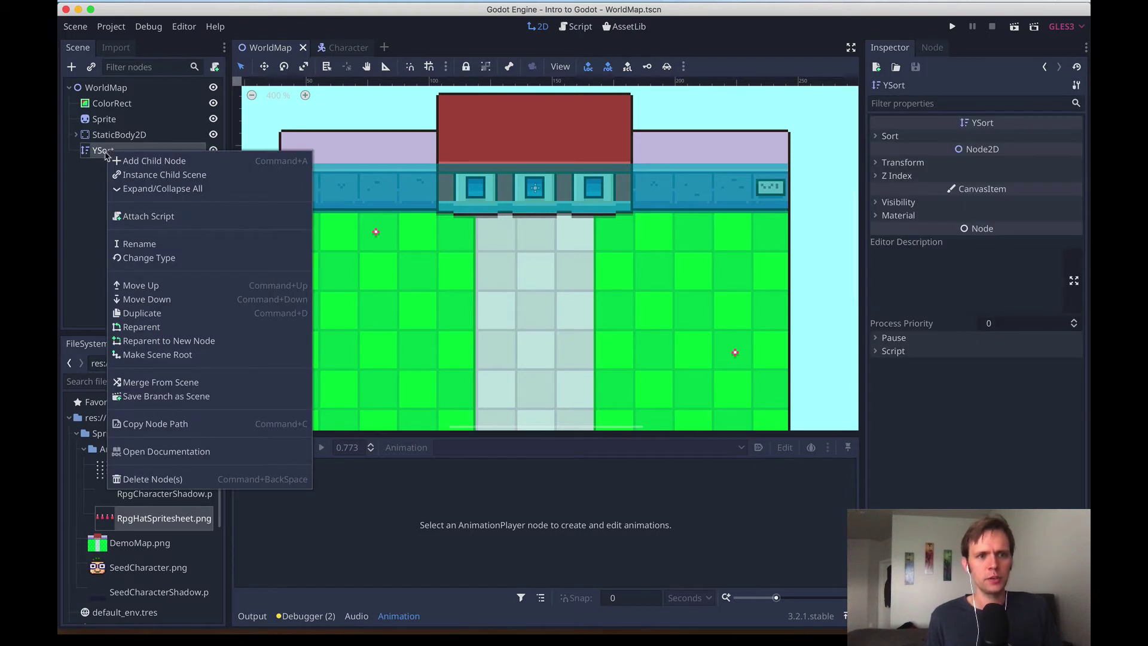
{"action": "left_click", "coordinate": [159, 175]}
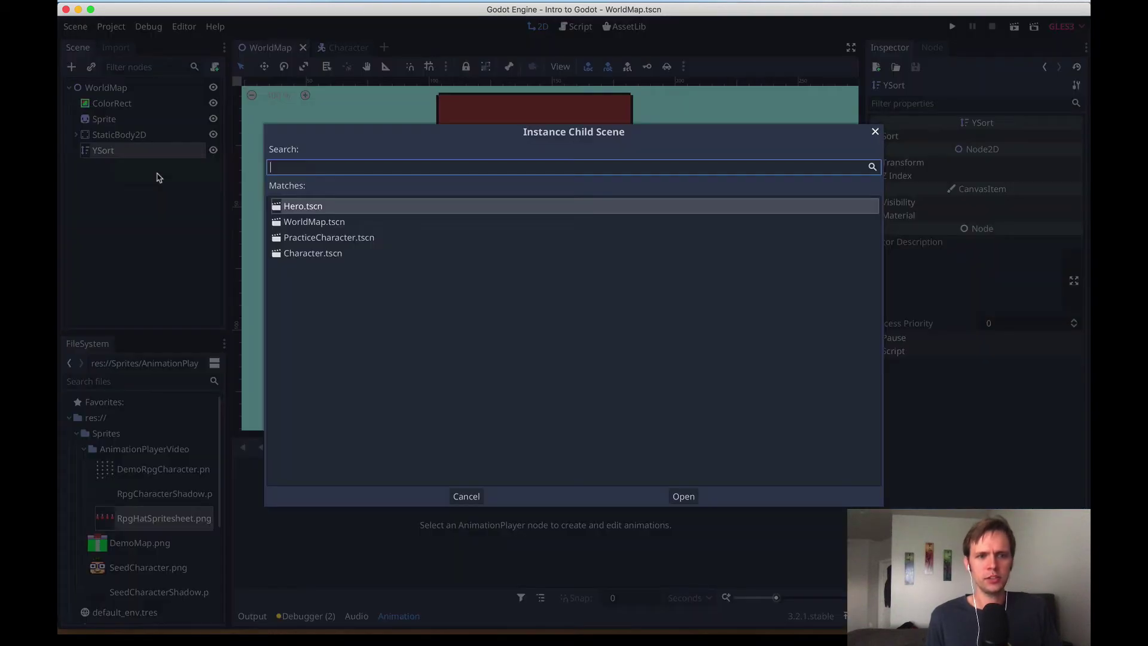
{"action": "left_click", "coordinate": [310, 254]}
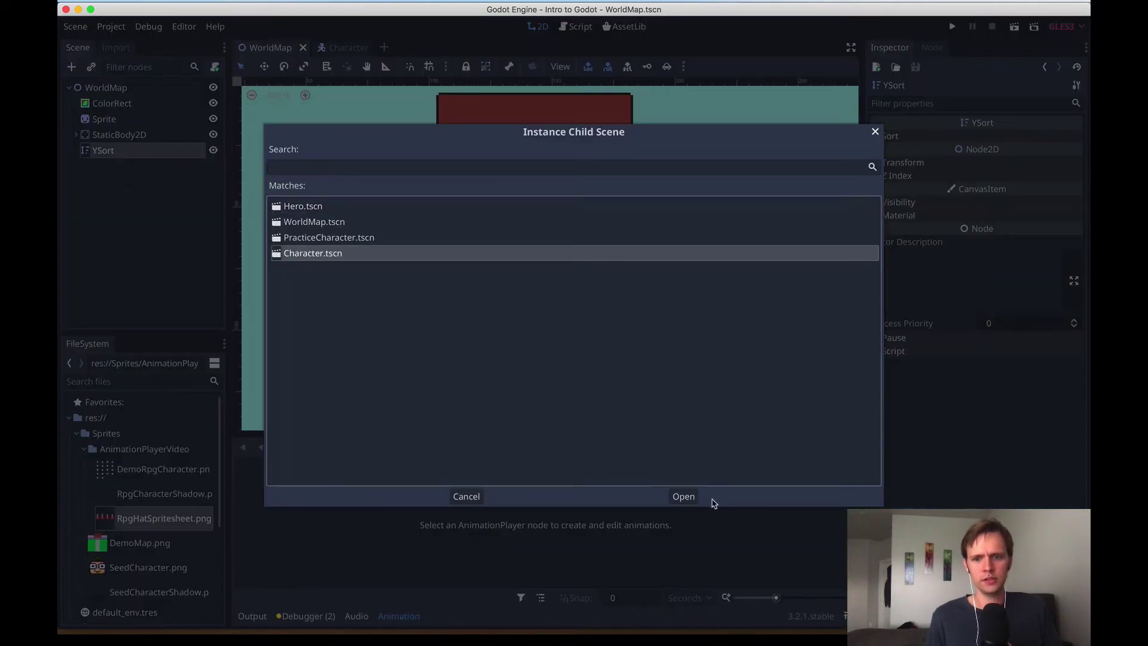
{"action": "left_click", "coordinate": [683, 496]}
Place the character on the stone path below the house and save WorldMap.
{"action": "scroll", "coordinate": [460, 324], "scroll_direction": "left", "scroll_amount": 5}
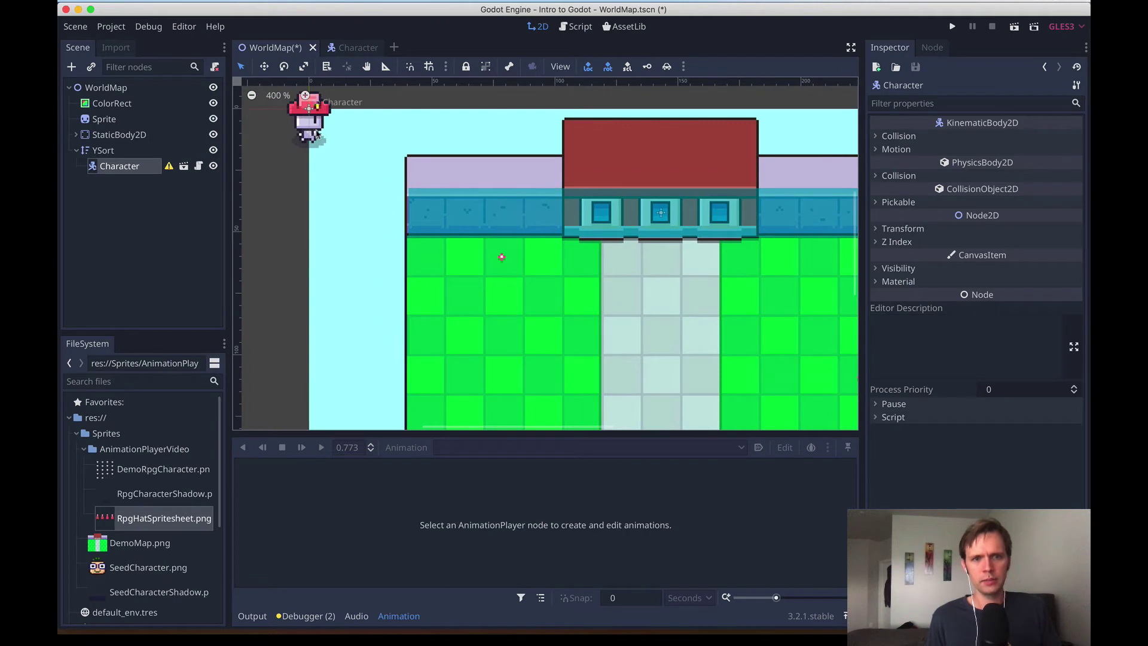
{"action": "left_click_drag", "start_coordinate": [328, 140], "coordinate": [676, 325]}
{"action": "scroll", "coordinate": [658, 317], "scroll_direction": "right", "scroll_amount": 5}
{"action": "left_click", "coordinate": [444, 308]}
{"action": "key", "text": "ctrl+s"}
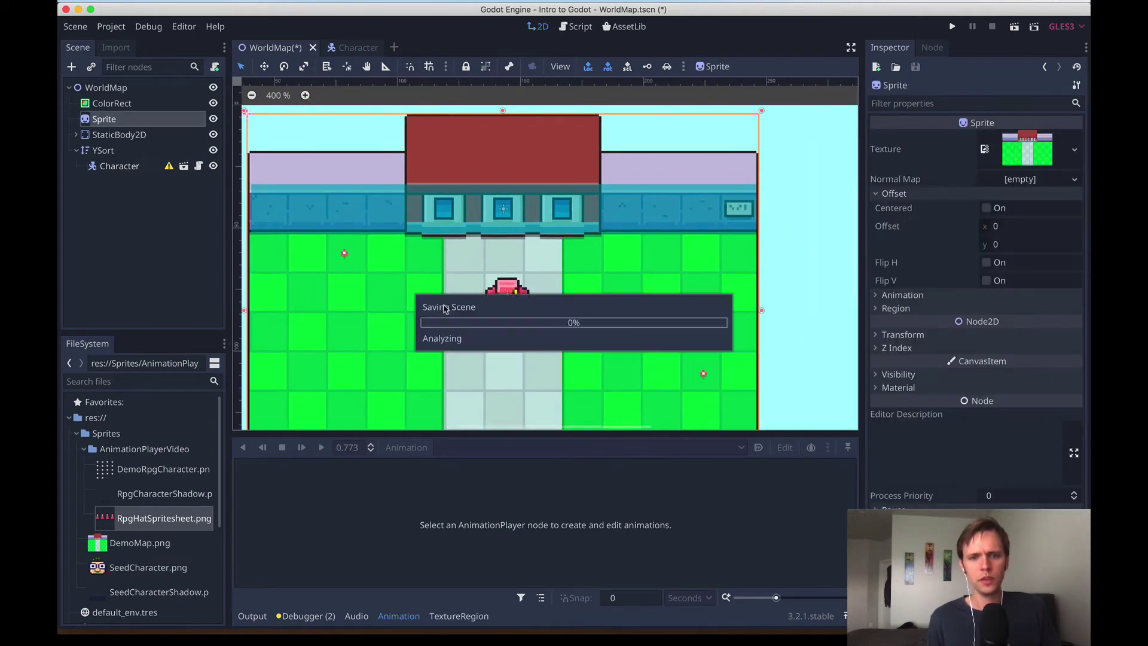
{"action": "scroll", "coordinate": [445, 308], "scroll_direction": "down", "scroll_amount": 3}
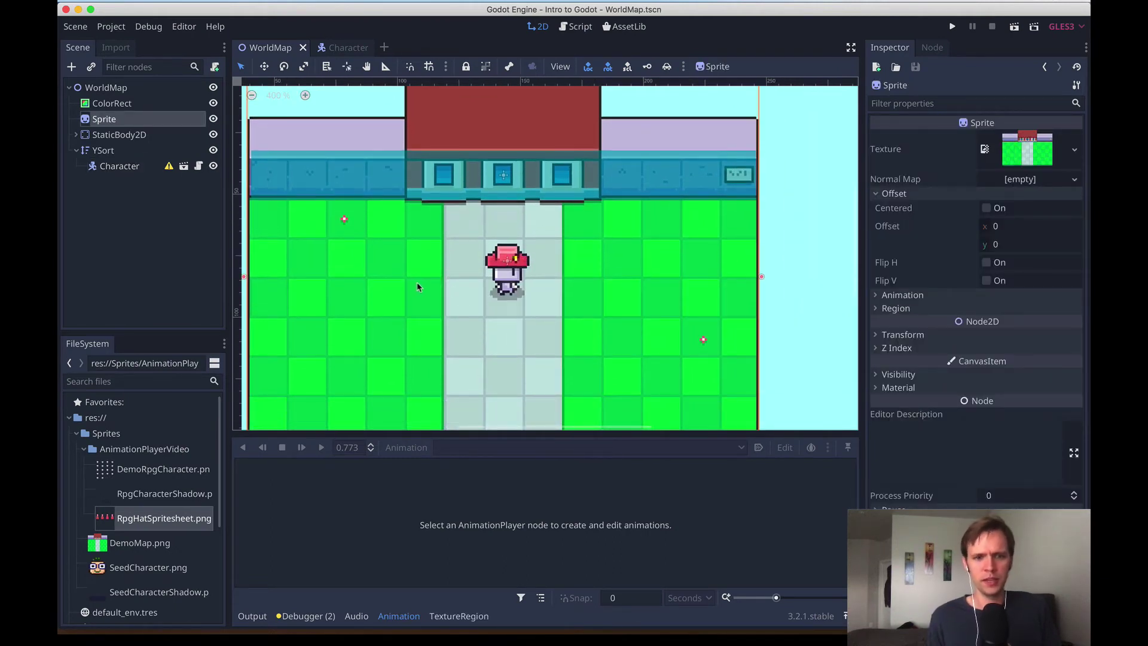
Run the game with Cmd+B to test the character on the stone path.
{"action": "key", "text": "super+b"}
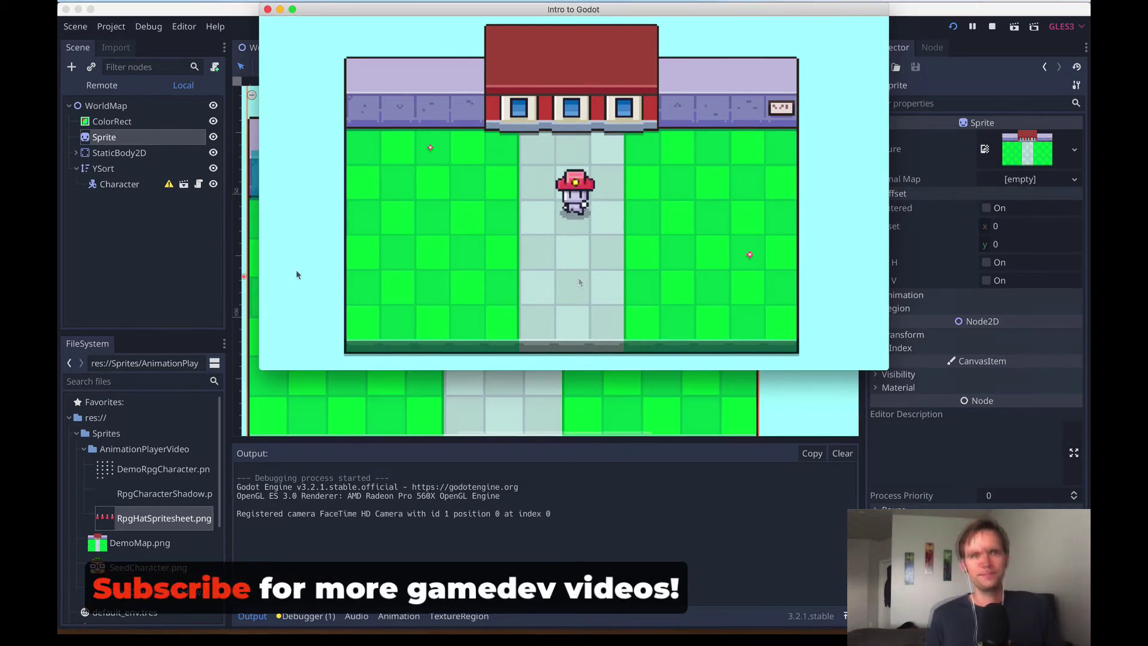
Close the game and add a _physics_process with an Input.is_action_just_pressed("ui_down") check to Character.gd.
{"action": "left_click", "coordinate": [267, 9]}
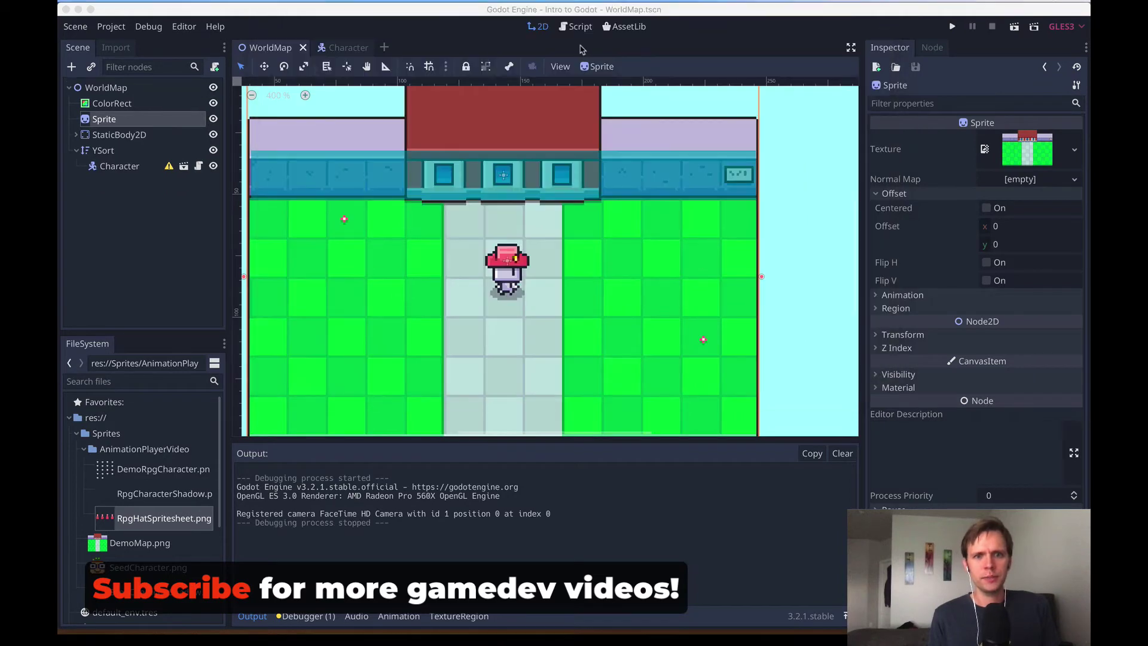
{"action": "left_click", "coordinate": [578, 27]}
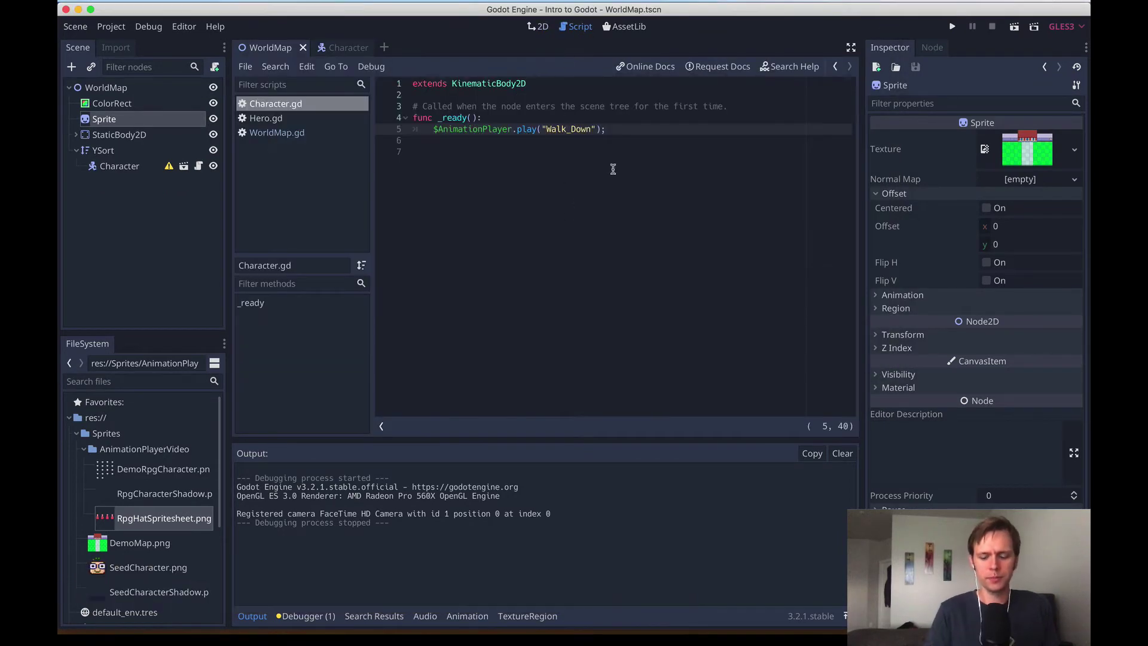
{"action": "key", "text": "Return"}
{"action": "key", "text": "Return"}
{"action": "key", "text": "BackSpace"}
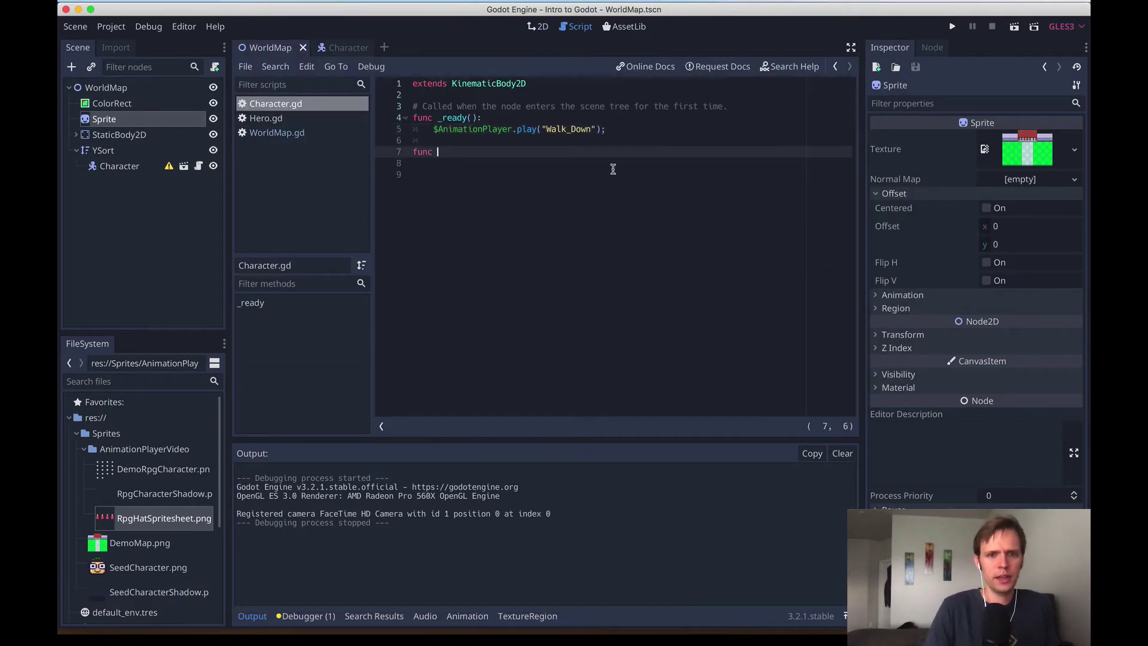
{"action": "type", "text": "func _phy"}
{"action": "key", "text": "Return"}
{"action": "key", "text": "Return"}
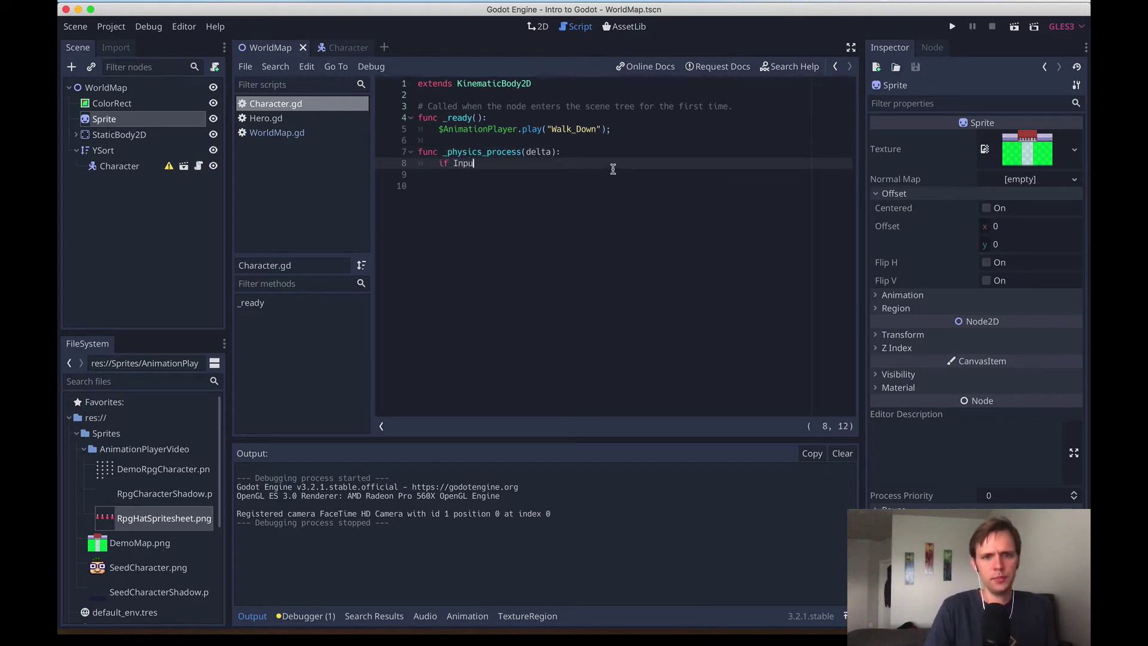
{"action": "type", "text": "if Input.is_ac"}
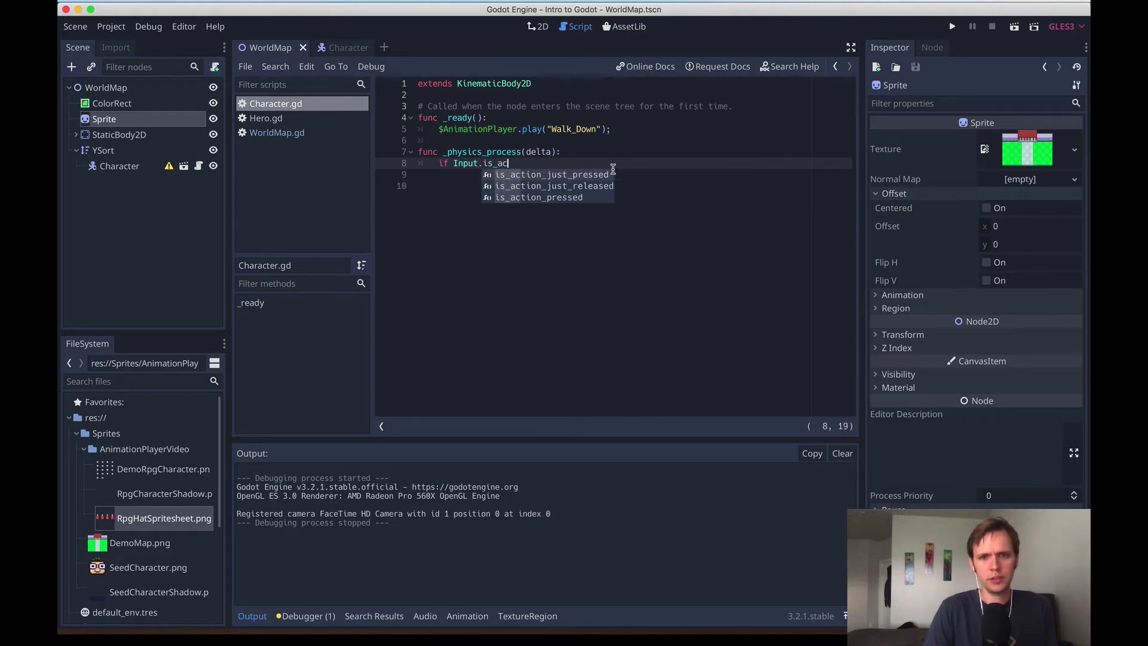
{"action": "key", "text": "Return"}
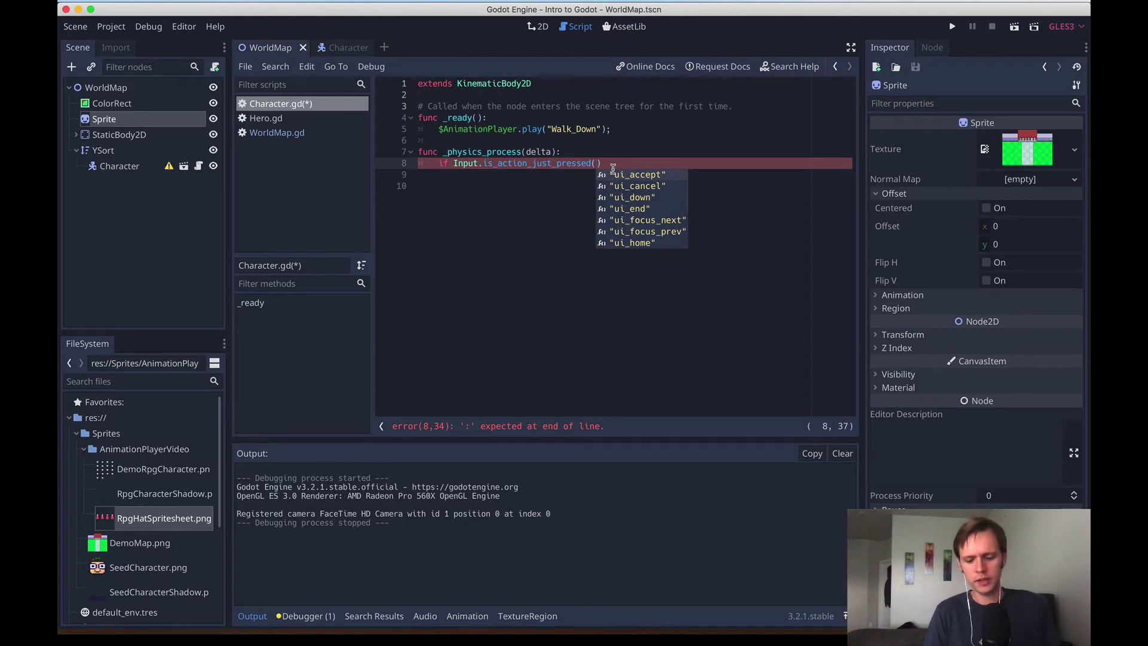
{"action": "key", "text": "Down"}
{"action": "key", "text": "Down"}
{"action": "key", "text": "Return"}
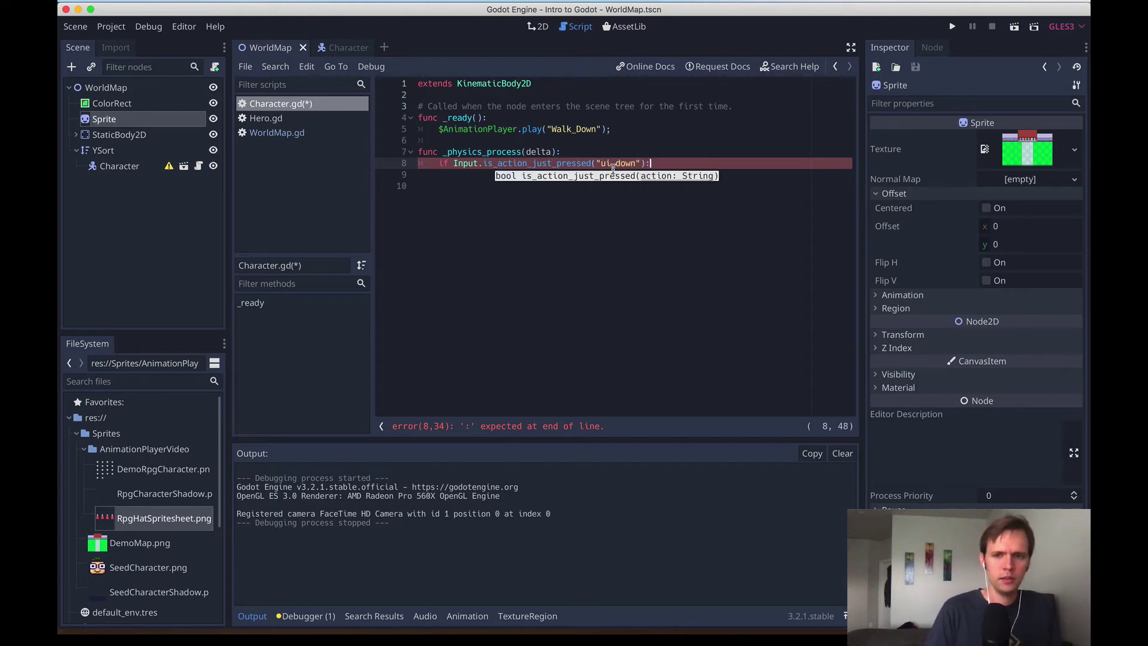
{"action": "key", "text": "Return"}
Copy the Walk_Down play statement into the ui_down branch.
{"action": "key", "text": "Up"}
{"action": "key", "text": "Up"}
{"action": "key", "text": "Up"}
{"action": "key", "text": "Up"}
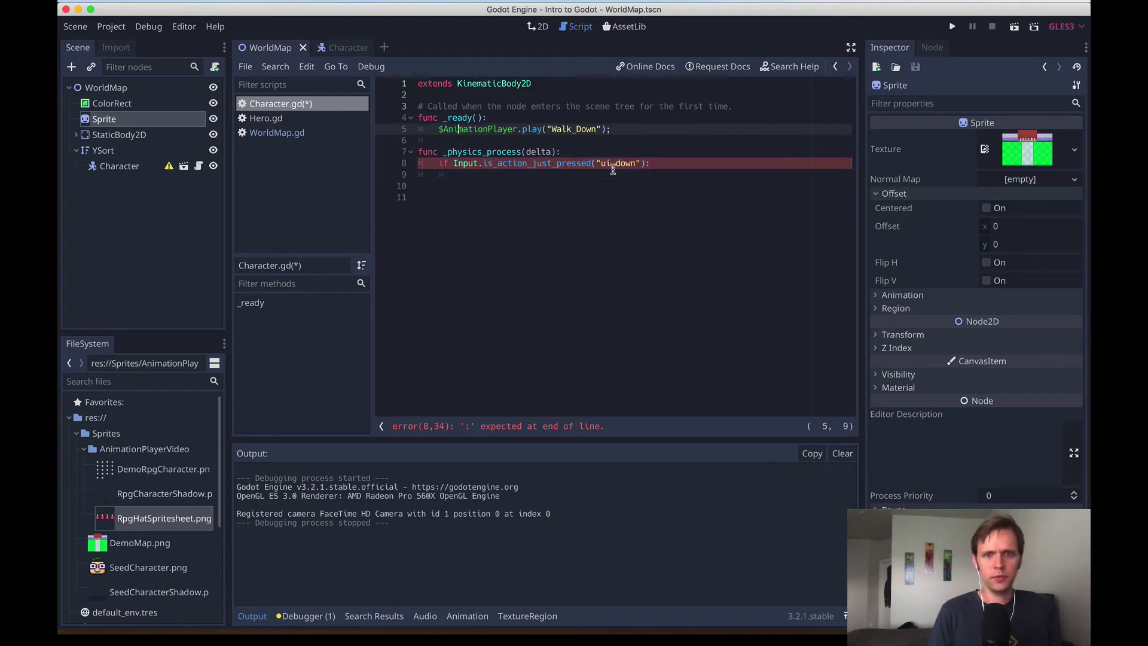
{"action": "key", "text": "super+Left"}
{"action": "key", "text": "super+shift+Right"}
{"action": "key", "text": "super+c"}
{"action": "key", "text": "Down"}
{"action": "key", "text": "Down"}
{"action": "key", "text": "Down"}
{"action": "key", "text": "Down"}
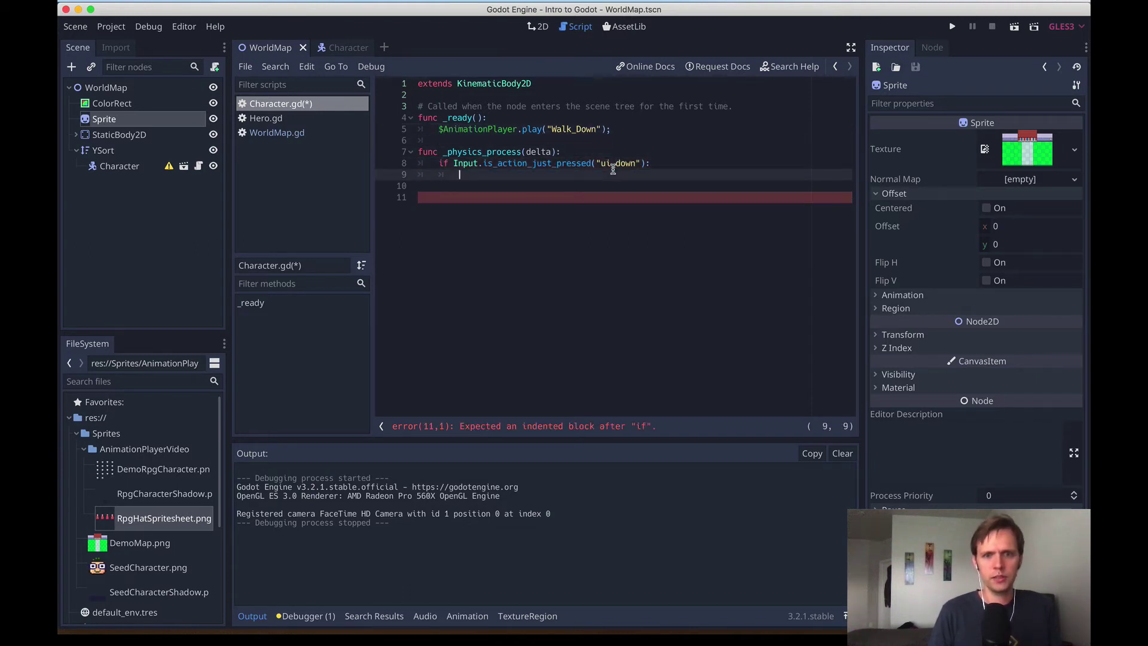
{"action": "key", "text": "super+v"}
{"action": "key", "text": "super+Left"}
Duplicate the if block as an elif playing Walk_Right on ui_right, and save the script.
{"action": "key", "text": "Up"}
{"action": "key", "text": "shift+Down"}
{"action": "key", "text": "shift+super+Right"}
{"action": "key", "text": "super+c"}
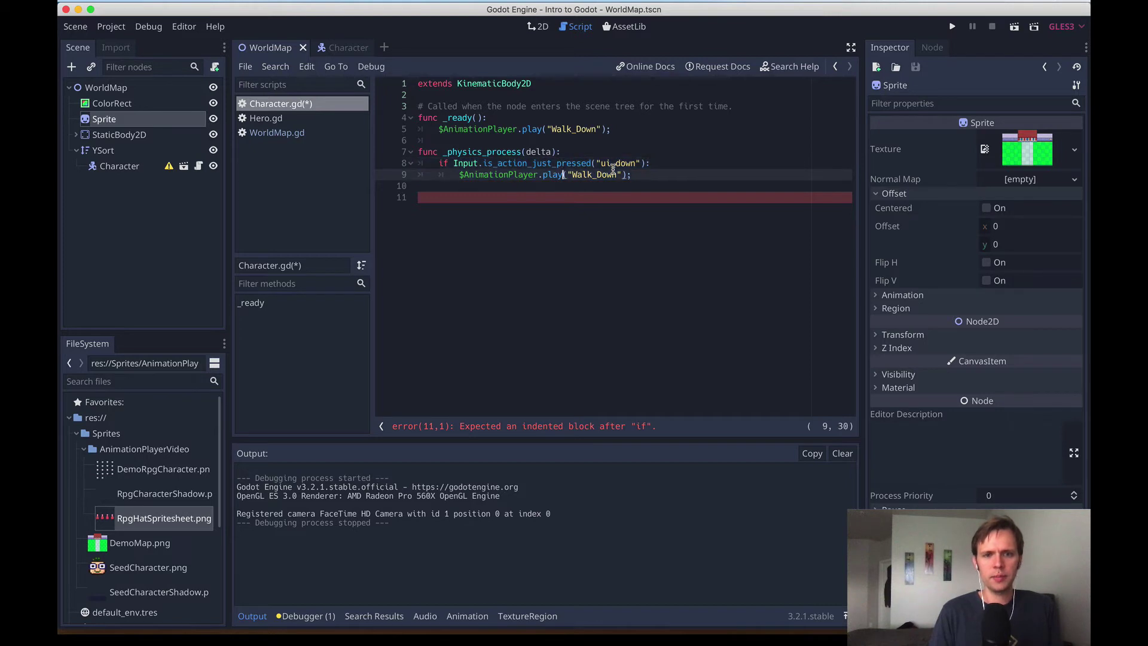
{"action": "key", "text": "Return"}
{"action": "key", "text": "super+v"}
{"action": "key", "text": "Up"}
{"action": "key", "text": "super+Left"}
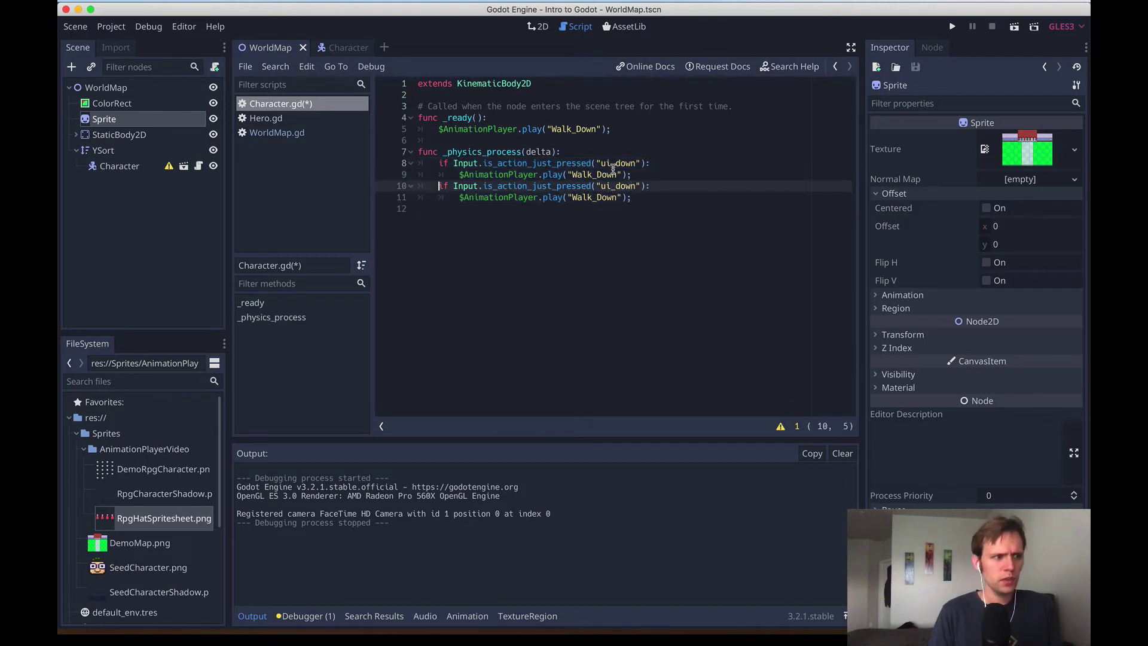
{"action": "type", "text": "el"}
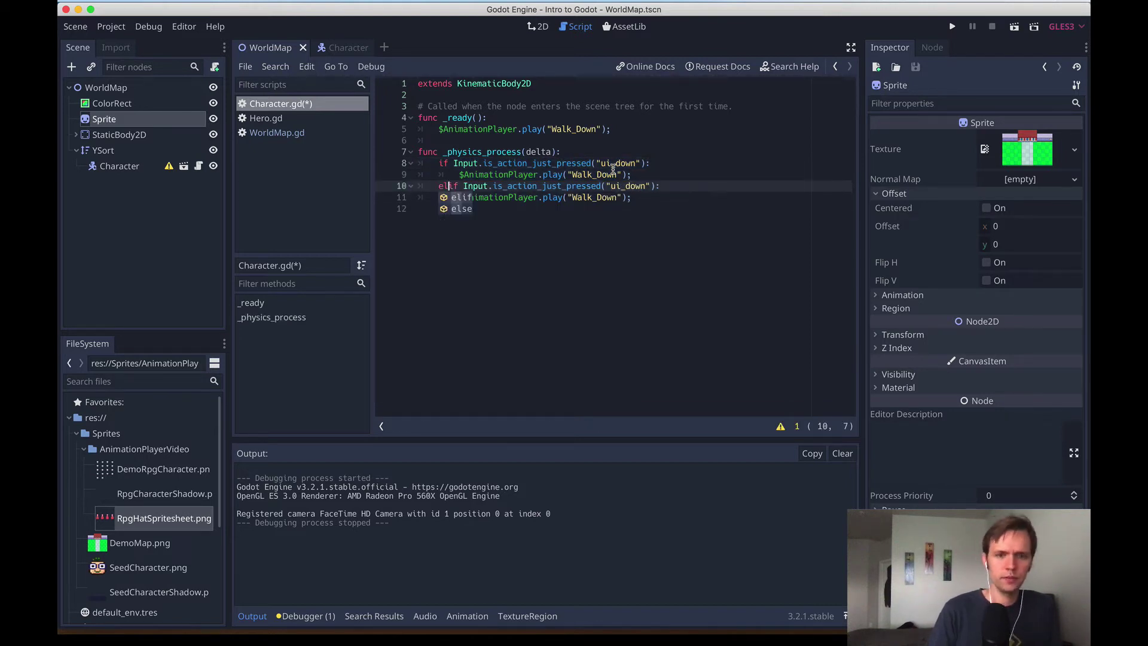
{"action": "key", "text": "Up"}
{"action": "key", "text": "Up"}
{"action": "key", "text": "Down"}
{"action": "key", "text": "Down"}
{"action": "key", "text": "super+Right"}
{"action": "key", "text": "Left"}
{"action": "key", "text": "Left"}
{"action": "key", "text": "Left"}
{"action": "key", "text": "Left"}
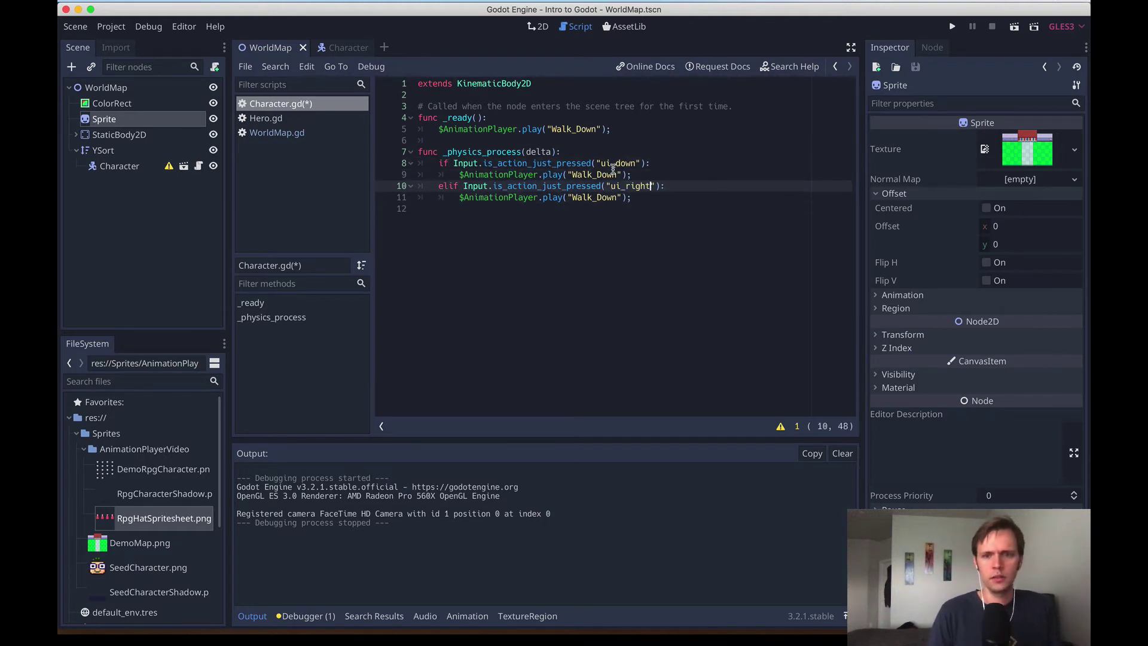
{"action": "key", "text": "Down"}
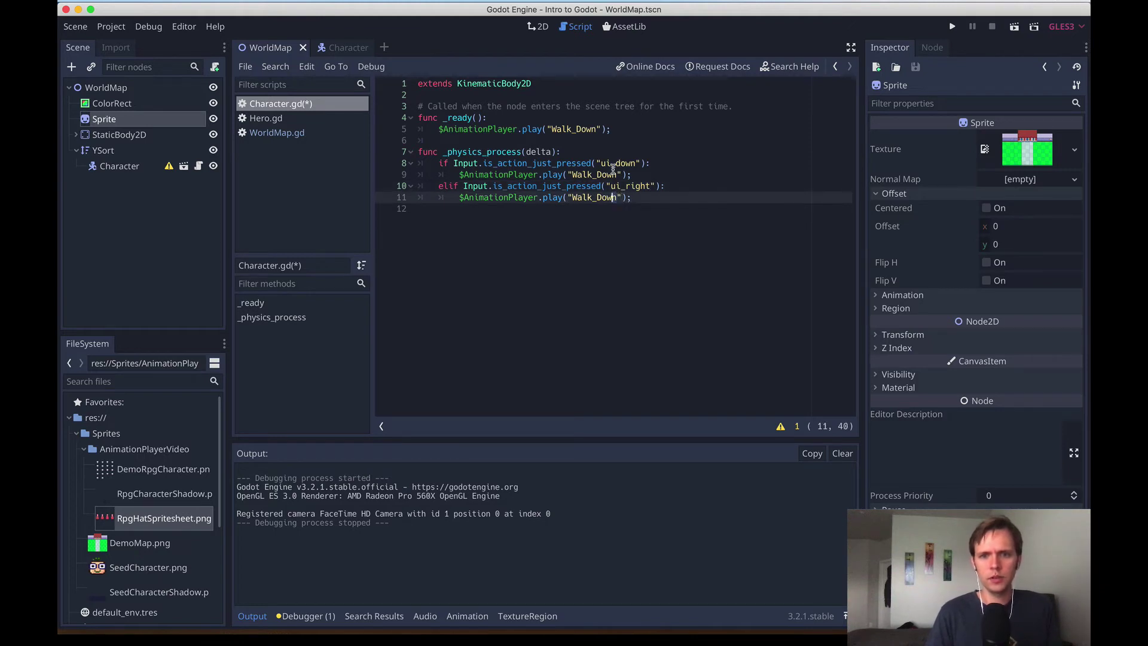
{"action": "key", "text": "super+s"}
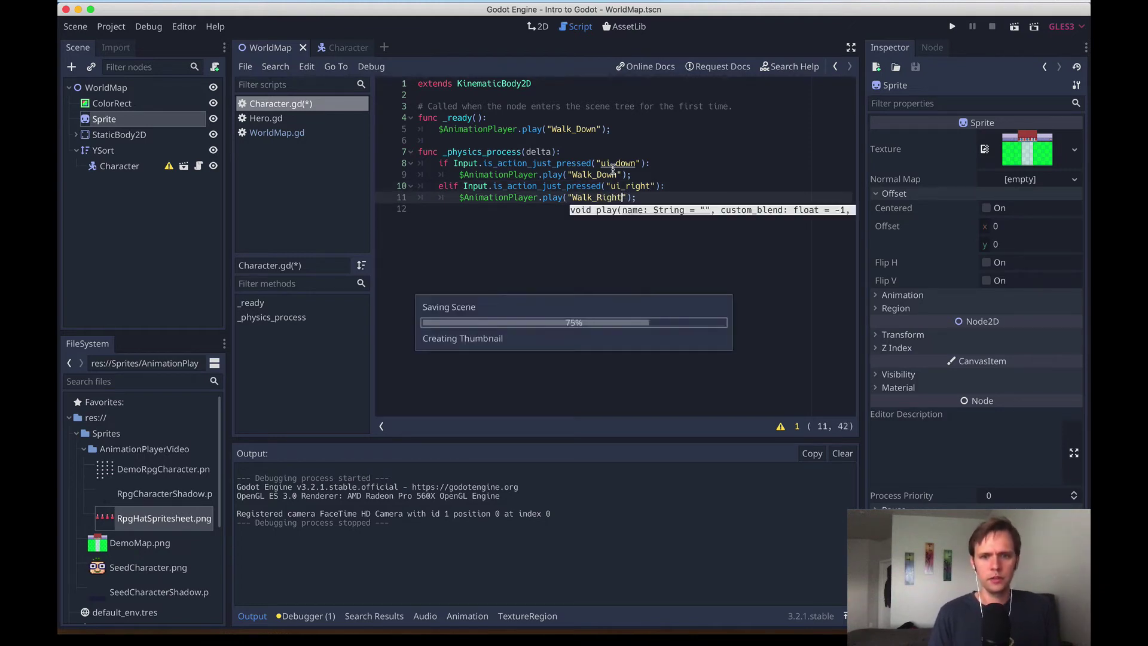
{"action": "key", "text": "super+b"}
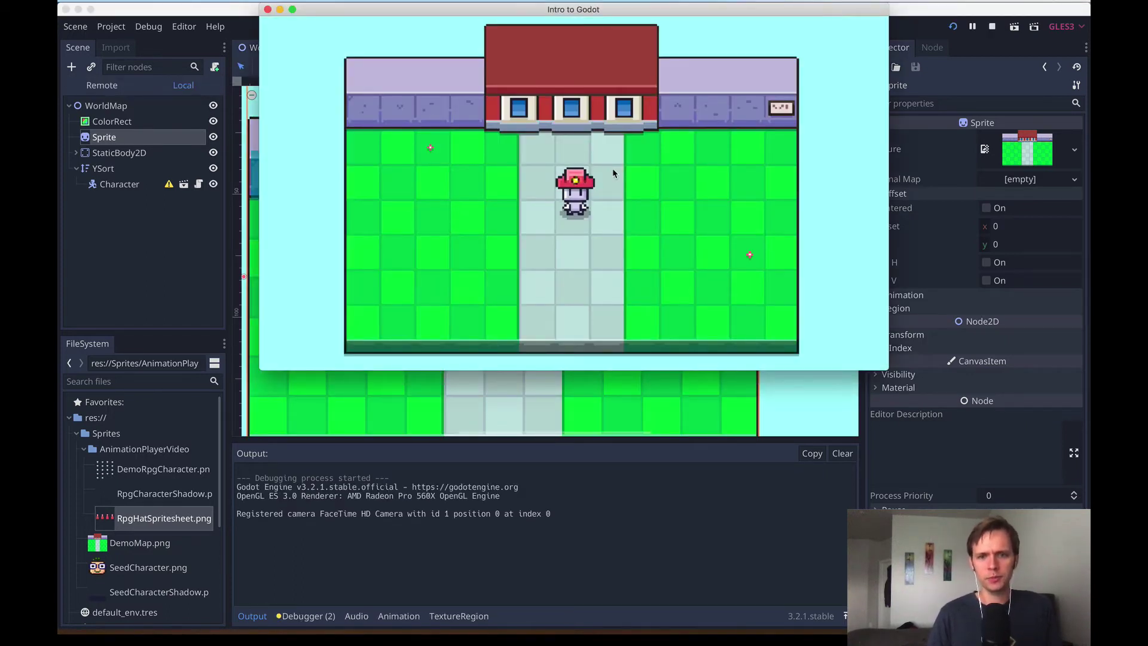
{"action": "key", "text": "Up"}
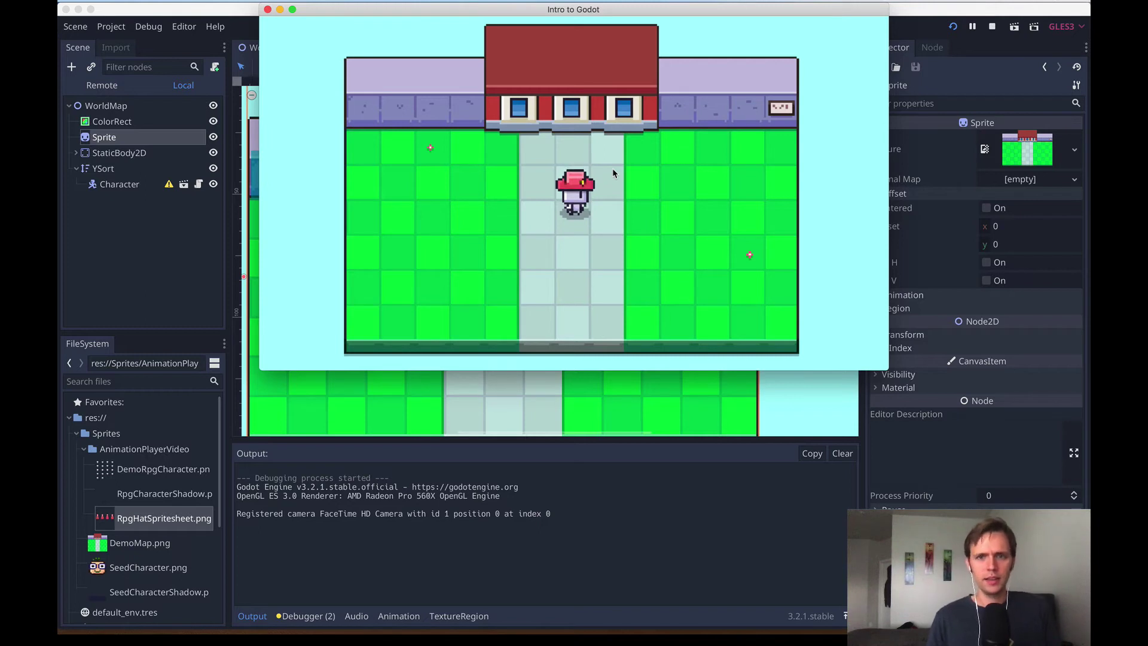
{"action": "key", "text": "Down"}
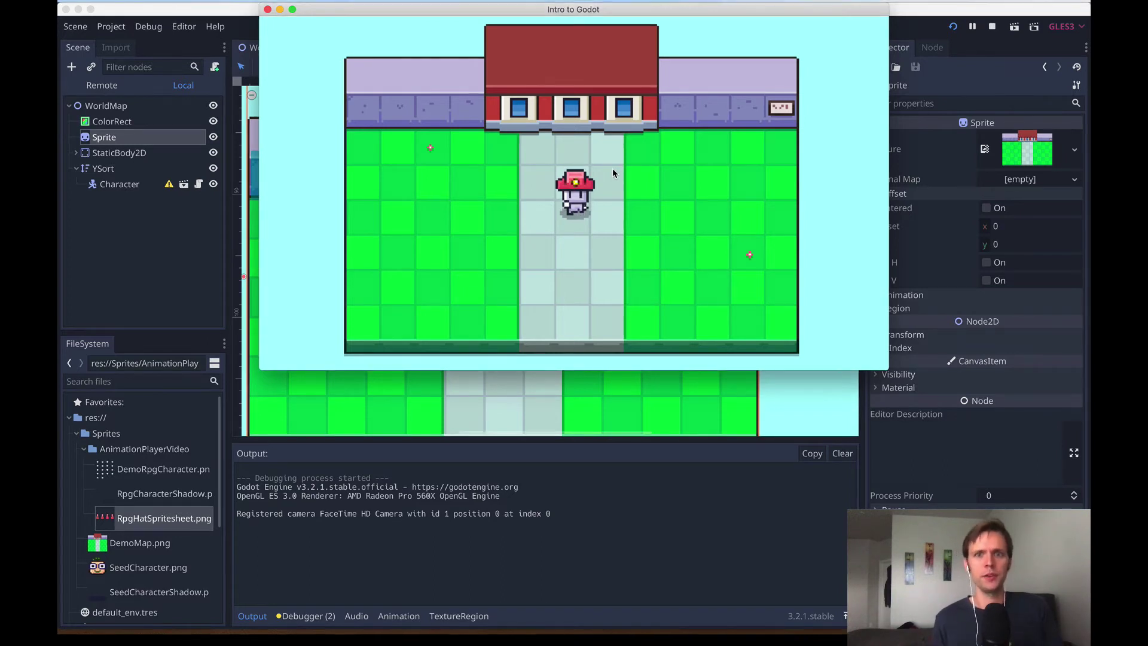
{"action": "left_click", "coordinate": [256, 112]}
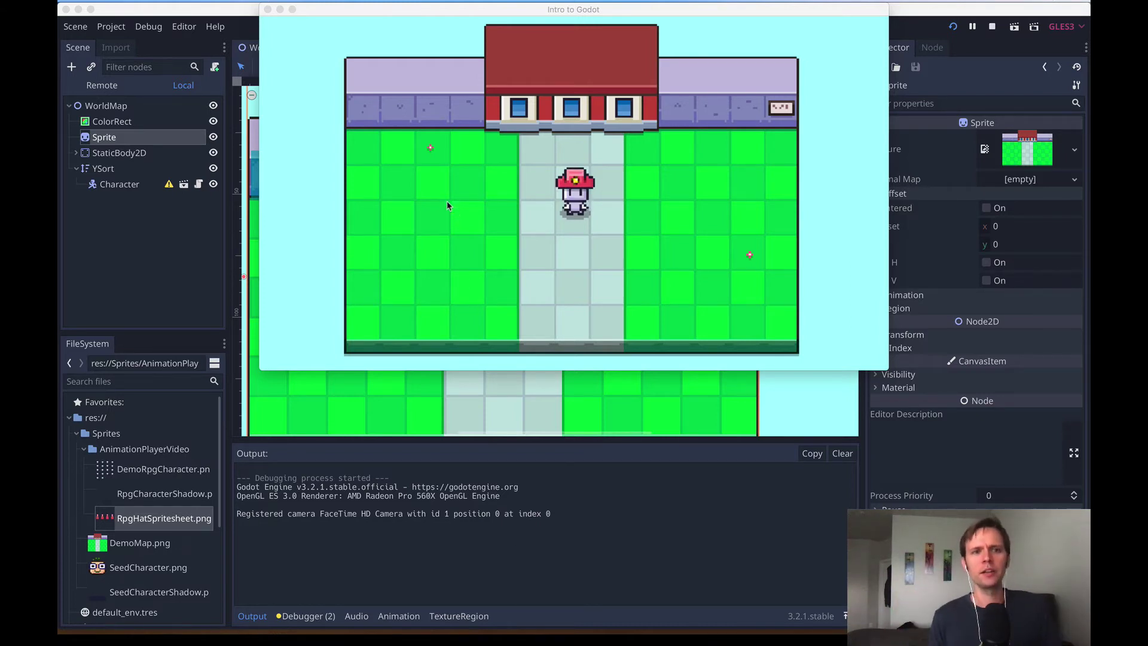
{"action": "left_click", "coordinate": [268, 9]}
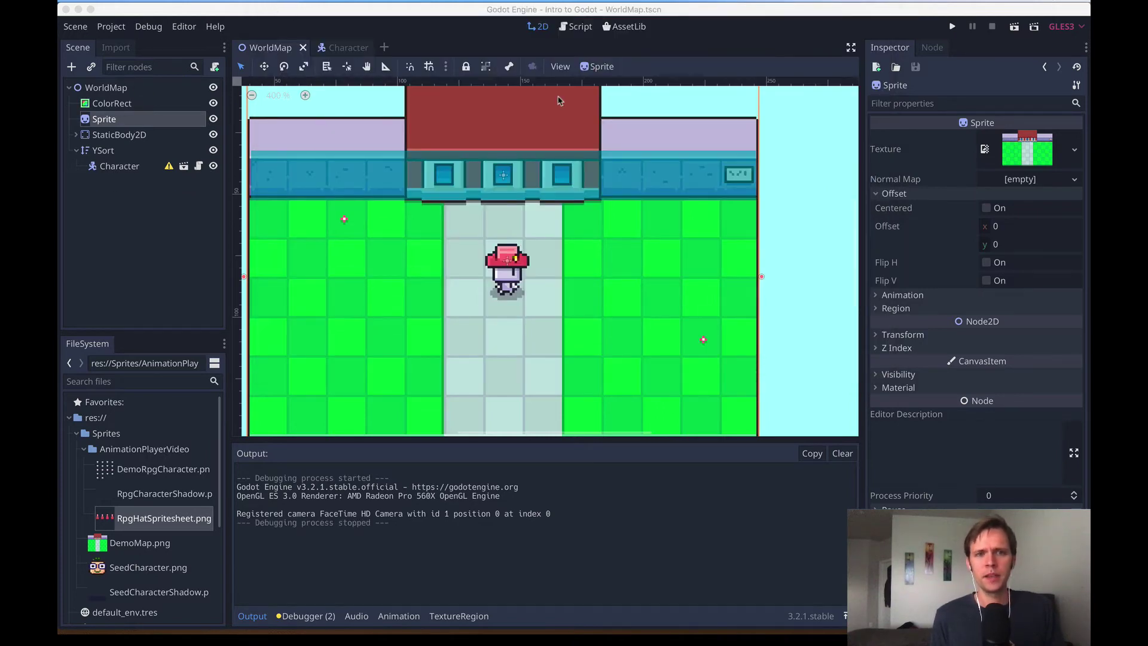
Open the Character scene, enlarge the animation panel and duplicate the Walk_Down animation.
{"action": "left_click", "coordinate": [337, 48]}
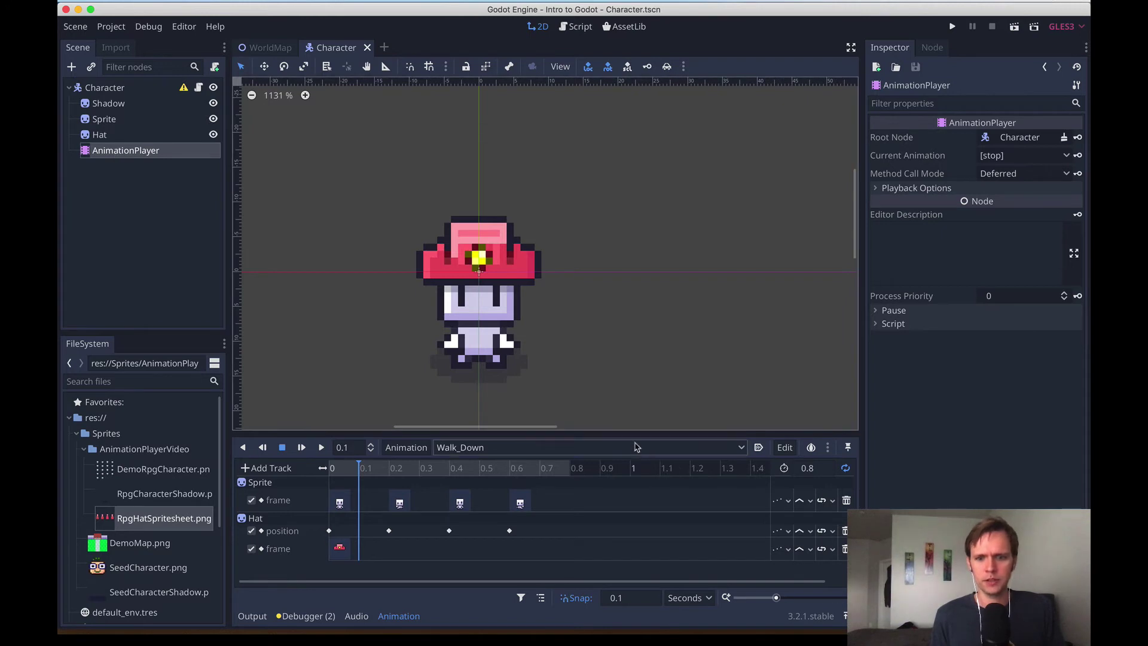
{"action": "left_click_drag", "start_coordinate": [619, 432], "coordinate": [612, 391]}
{"action": "scroll", "coordinate": [589, 329], "scroll_direction": "down", "scroll_amount": 3}
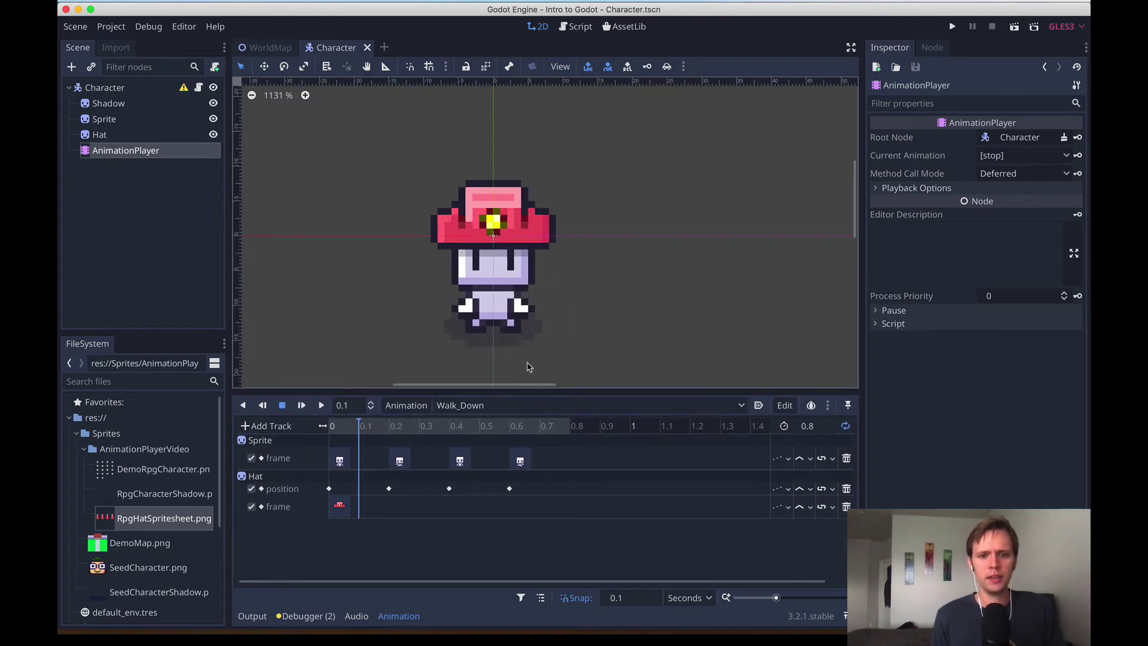
{"action": "scroll", "coordinate": [525, 364], "scroll_direction": "left", "scroll_amount": 4}
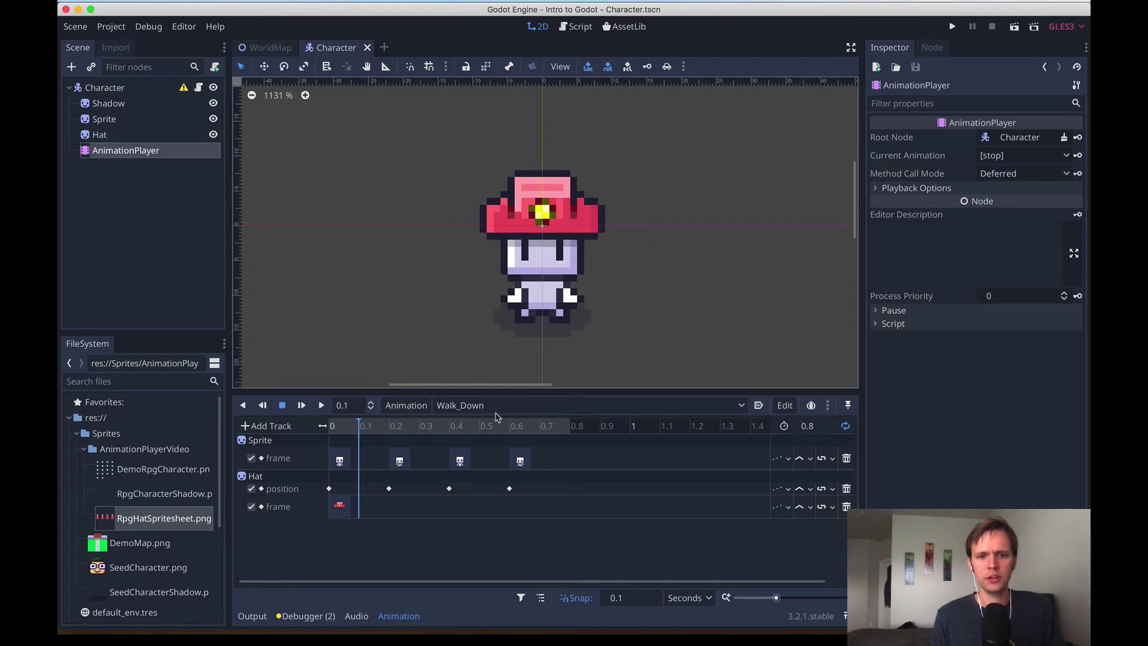
{"action": "left_click", "coordinate": [401, 406]}
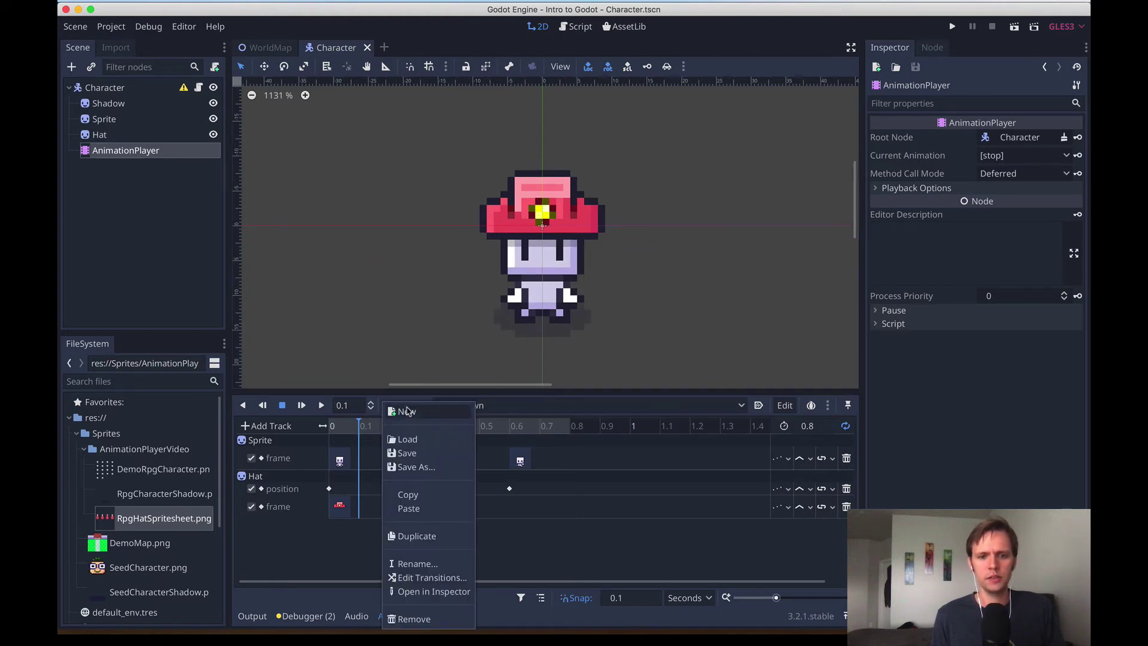
{"action": "left_click", "coordinate": [419, 535]}
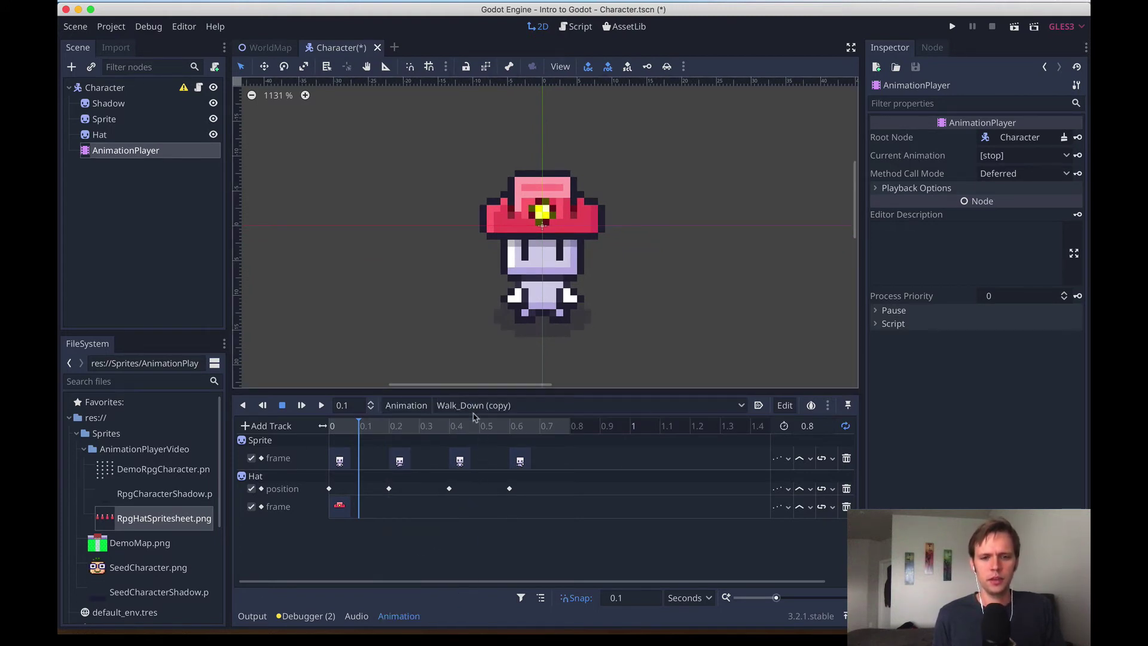
Rename the Walk_Down copy to Toggle_Hat.
{"action": "left_click", "coordinate": [472, 406]}
{"action": "left_click", "coordinate": [406, 406]}
{"action": "left_click", "coordinate": [406, 406]}
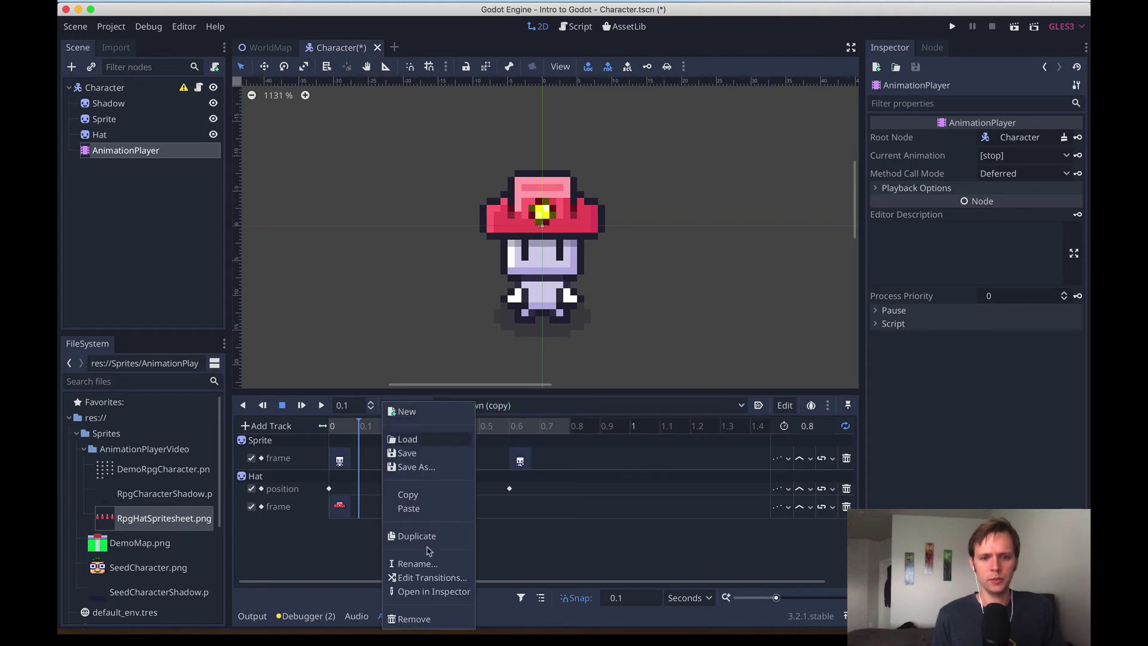
{"action": "left_click", "coordinate": [426, 563]}
{"action": "key", "text": "Right"}
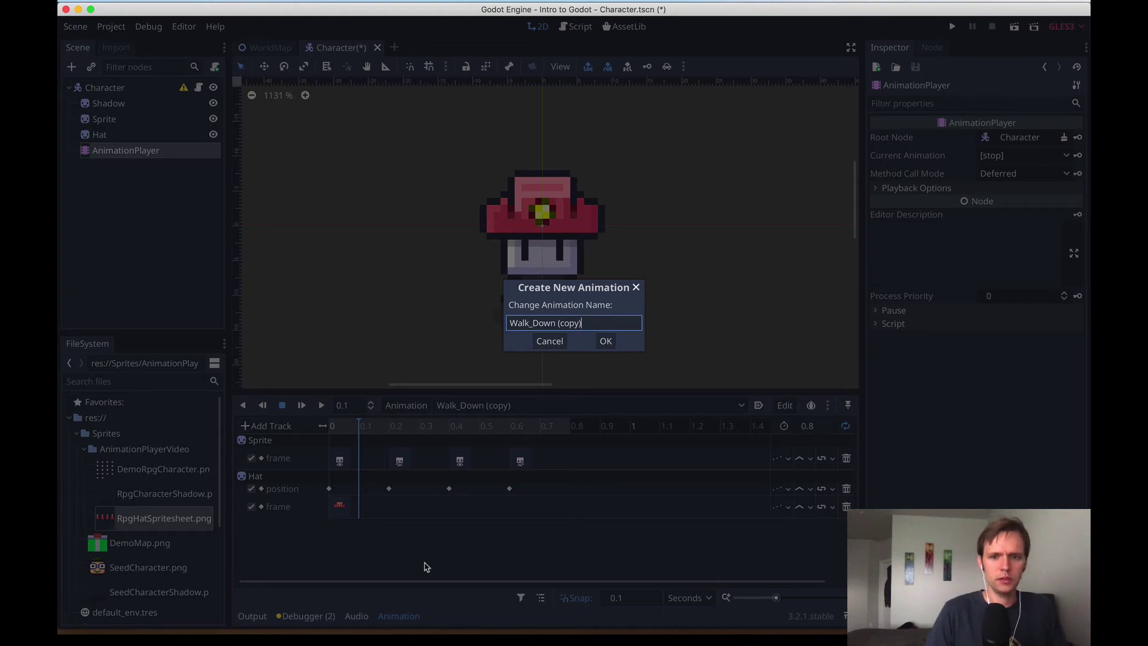
{"action": "type", "text": "Toggle_Hat"}
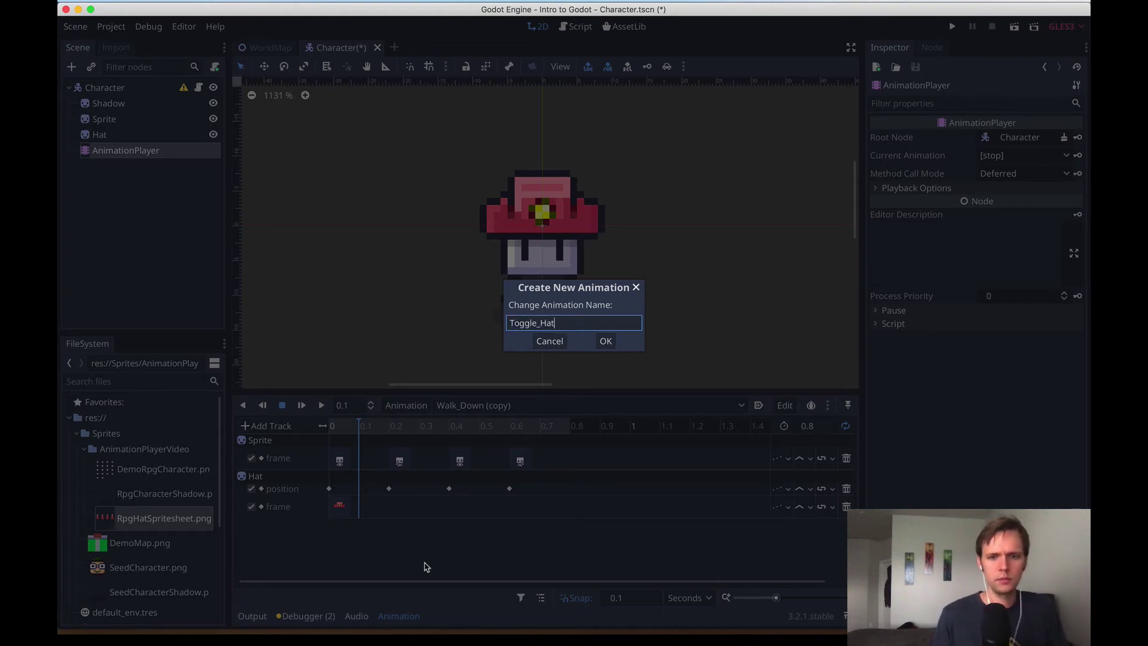
Confirm the Toggle_Hat name and set the 0.2 s Sprite frame key to frame 16.
{"action": "left_click", "coordinate": [614, 342]}
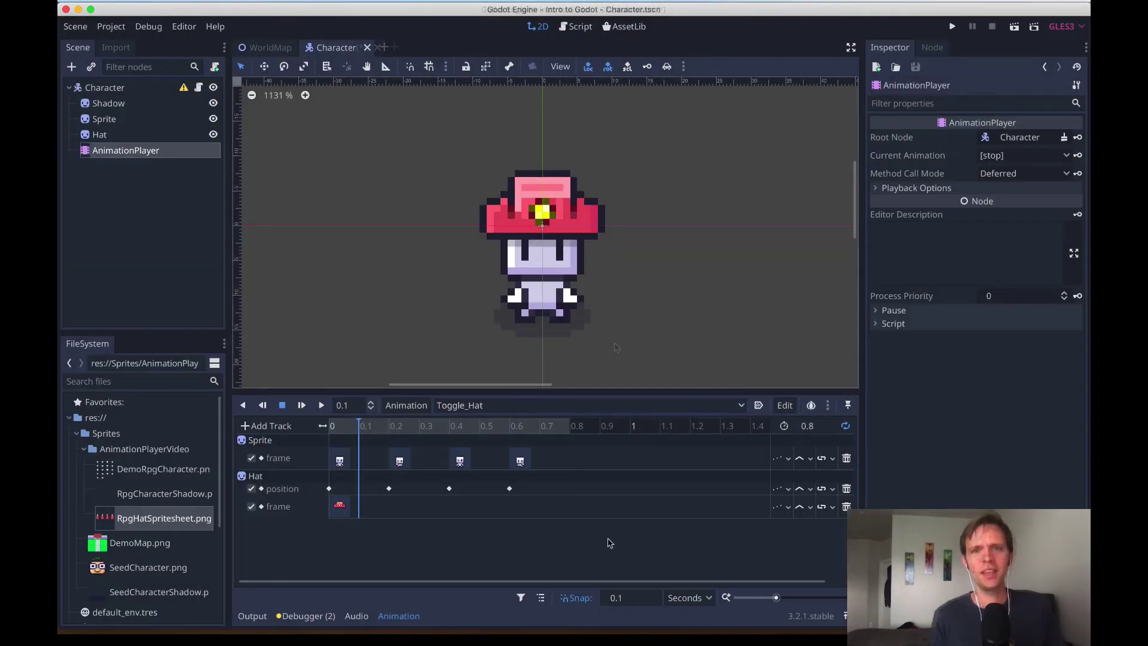
{"action": "left_click", "coordinate": [479, 425]}
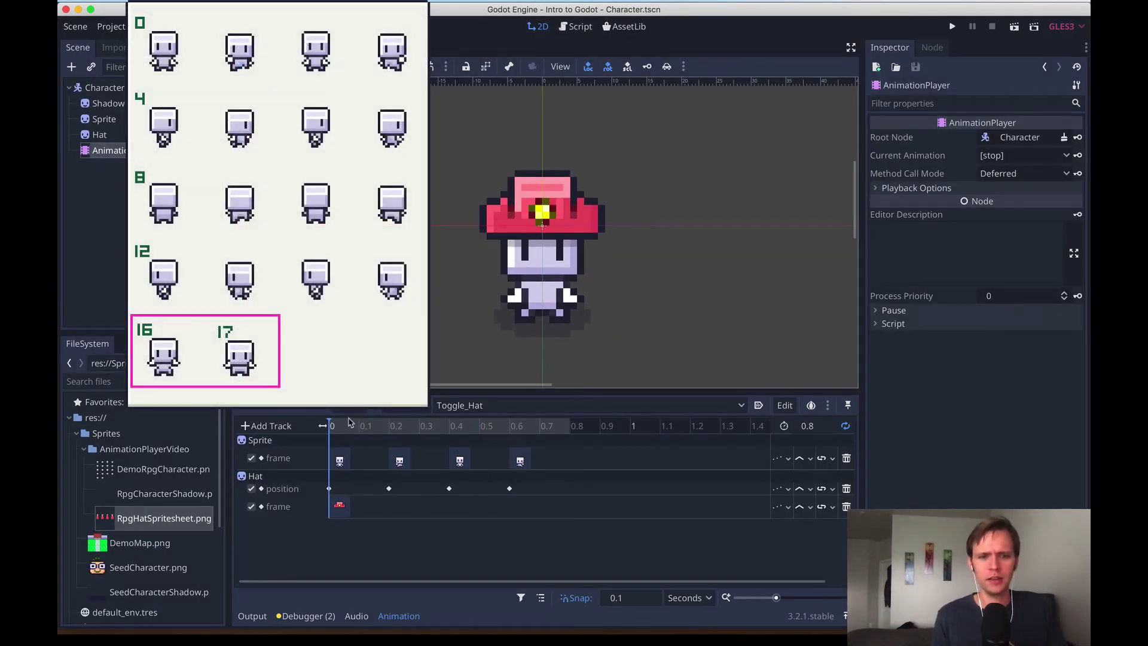
{"action": "left_click", "coordinate": [339, 461]}
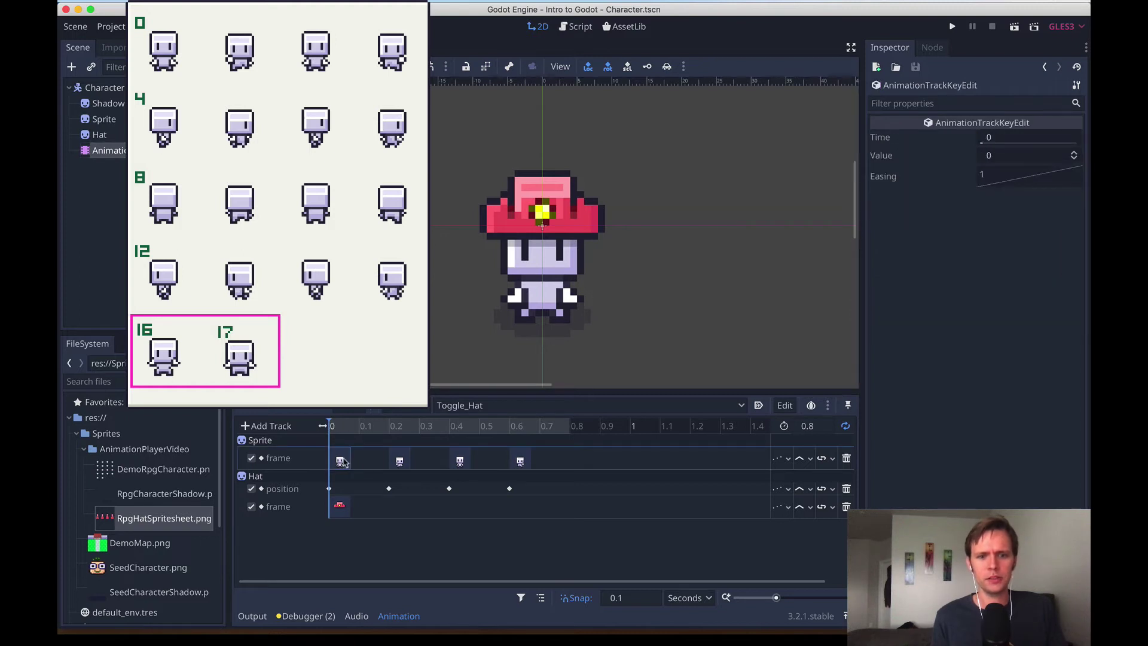
{"action": "left_click", "coordinate": [399, 460]}
{"action": "left_click", "coordinate": [992, 157]}
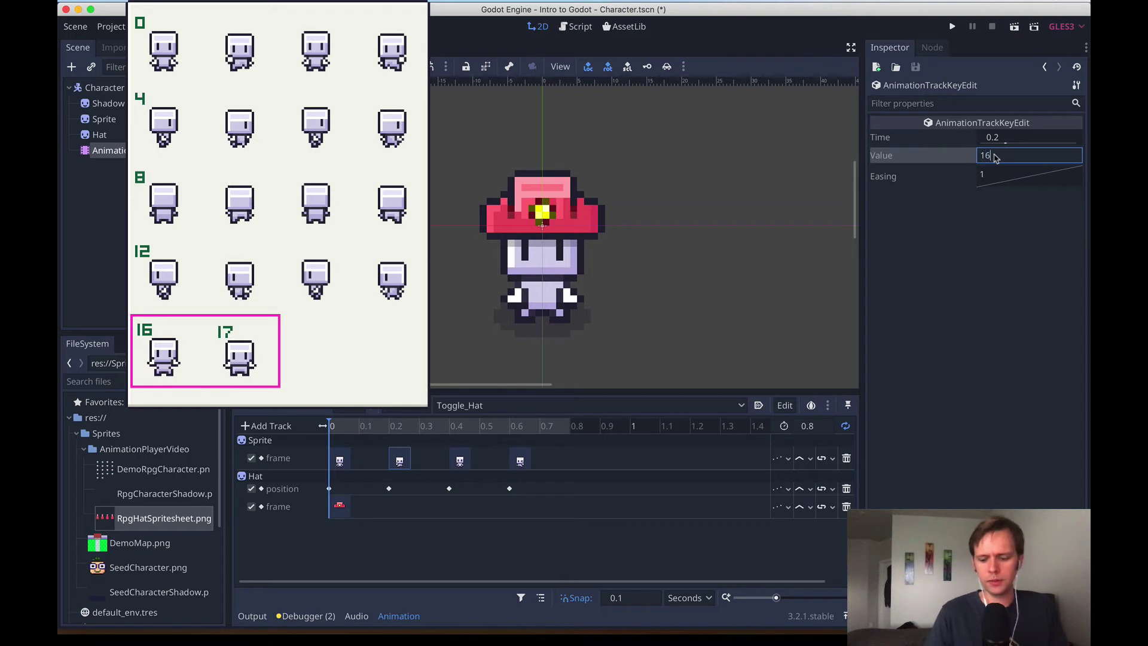
{"action": "type", "text": "16"}
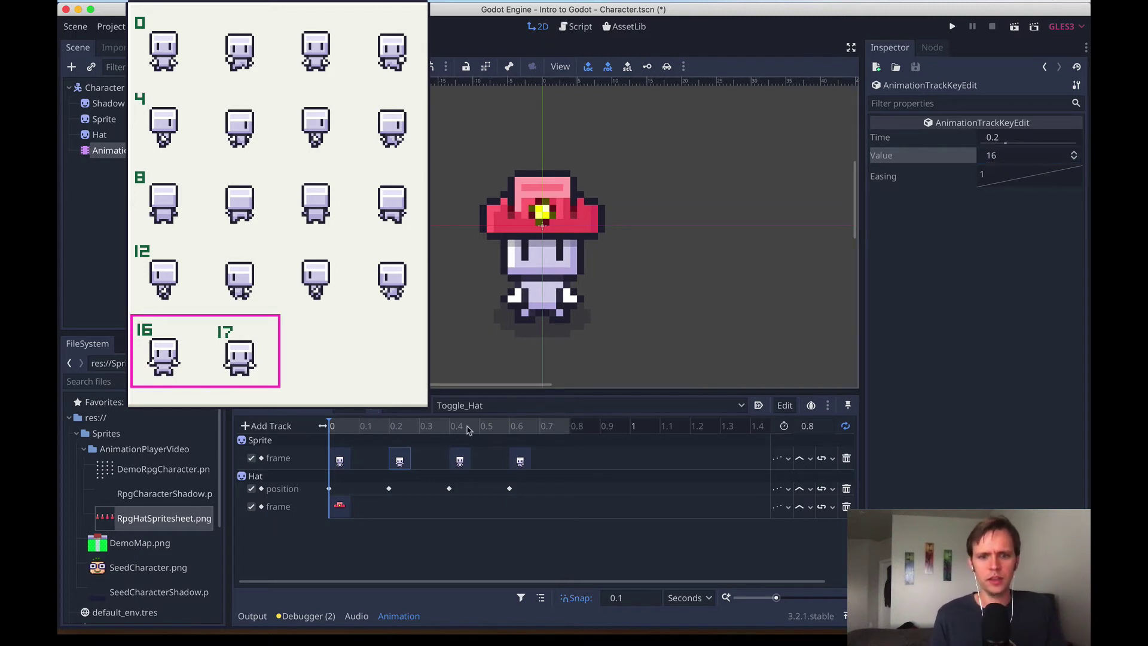
Set the Sprite frame keys at 0.4 s and 0.6 s to frames 17 and 16.
{"action": "left_click", "coordinate": [459, 459]}
{"action": "left_click", "coordinate": [1014, 161]}
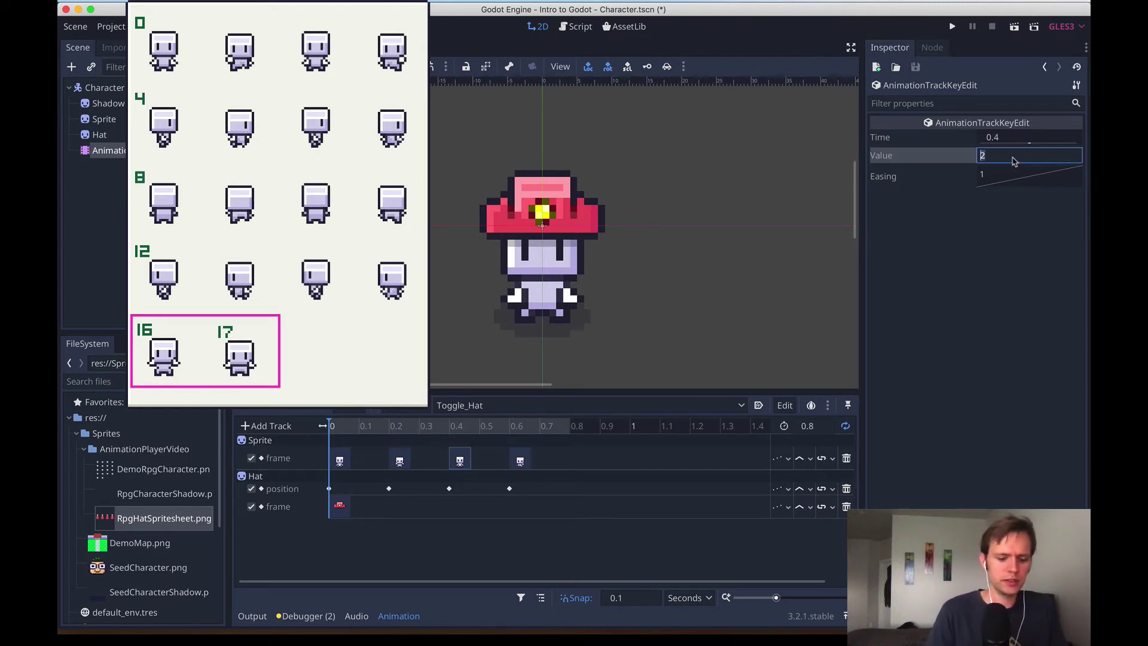
{"action": "key", "text": "Return"}
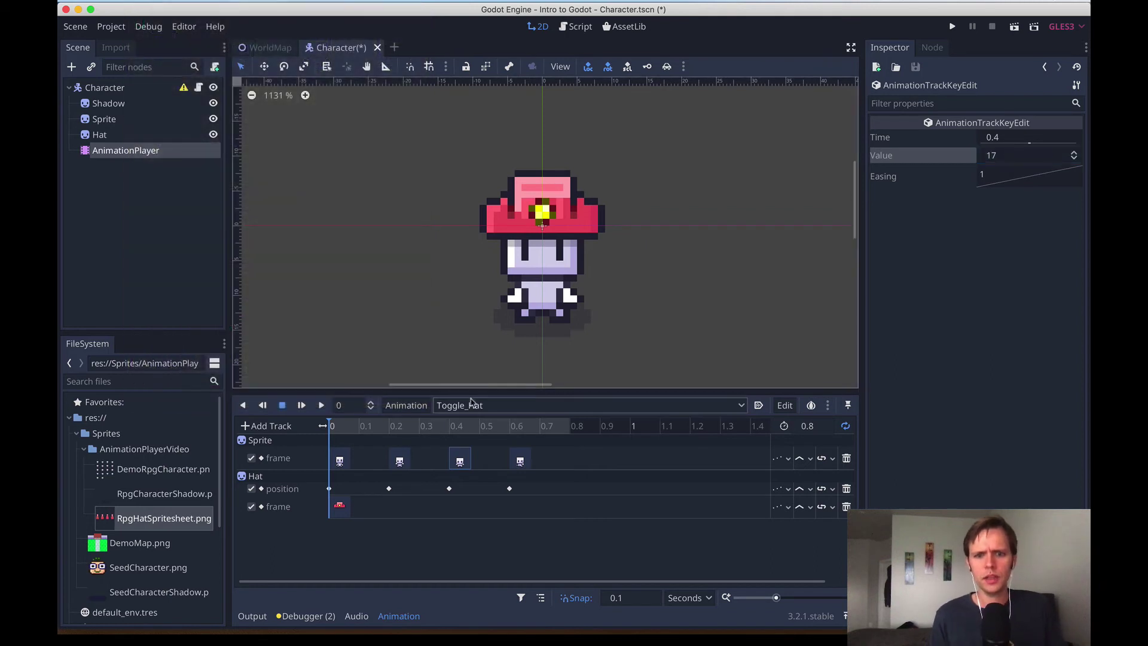
{"action": "left_click", "coordinate": [529, 460]}
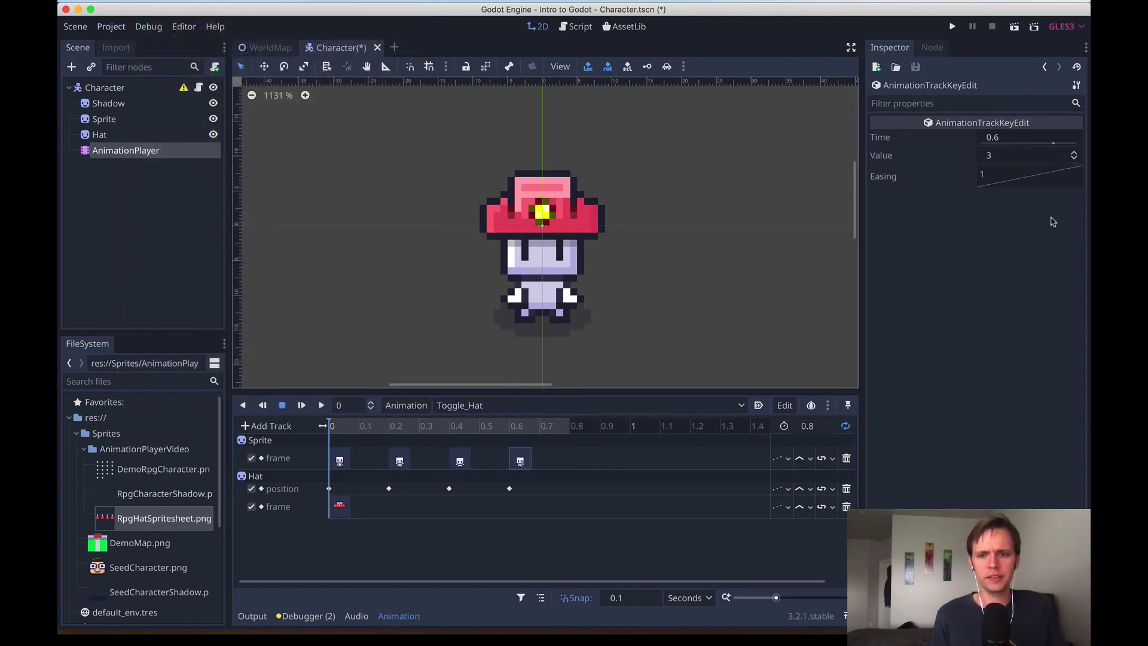
{"action": "left_click", "coordinate": [1031, 160]}
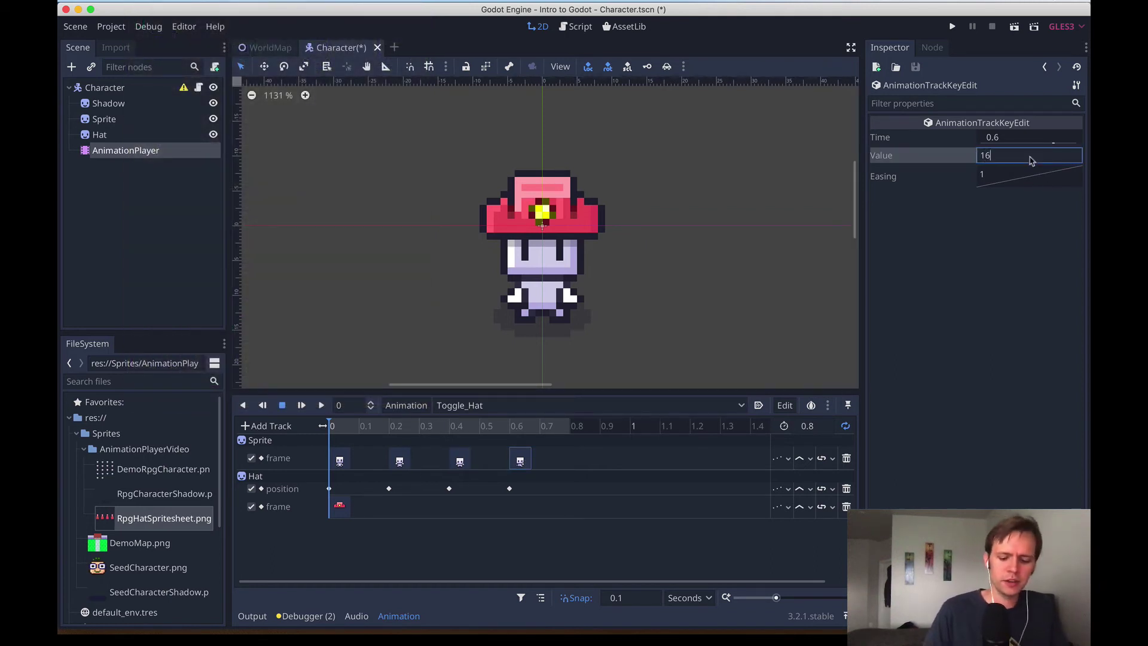
{"action": "key", "text": "Return"}
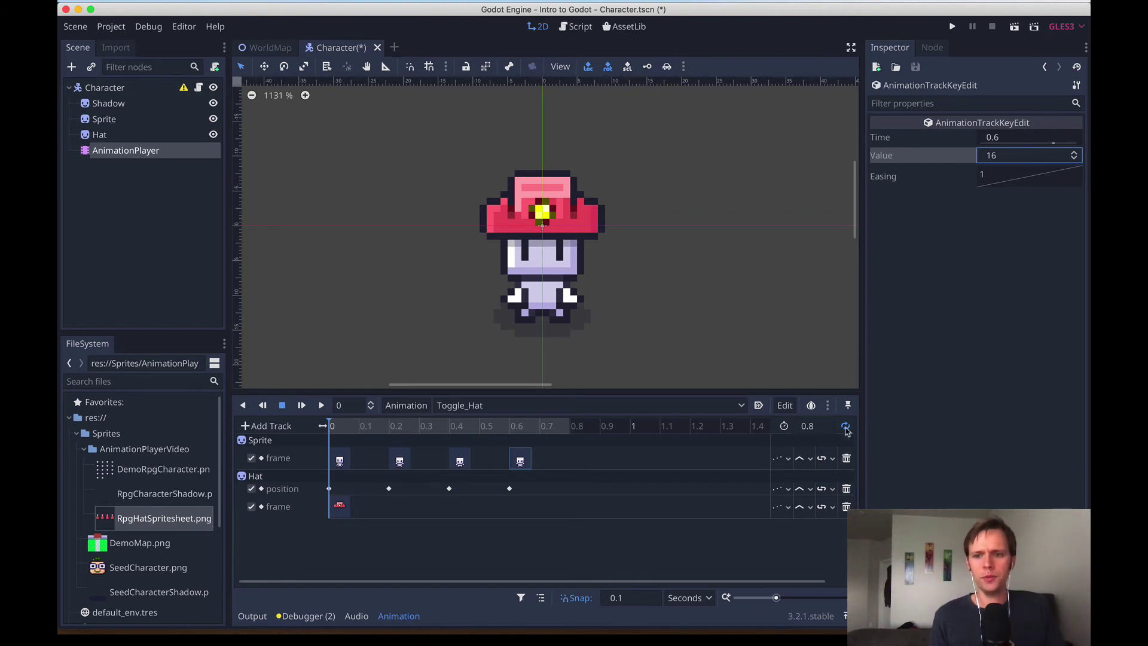
Turn off looping for Toggle_Hat and scrub the timeline to 0.4 s.
{"action": "left_click", "coordinate": [843, 425]}
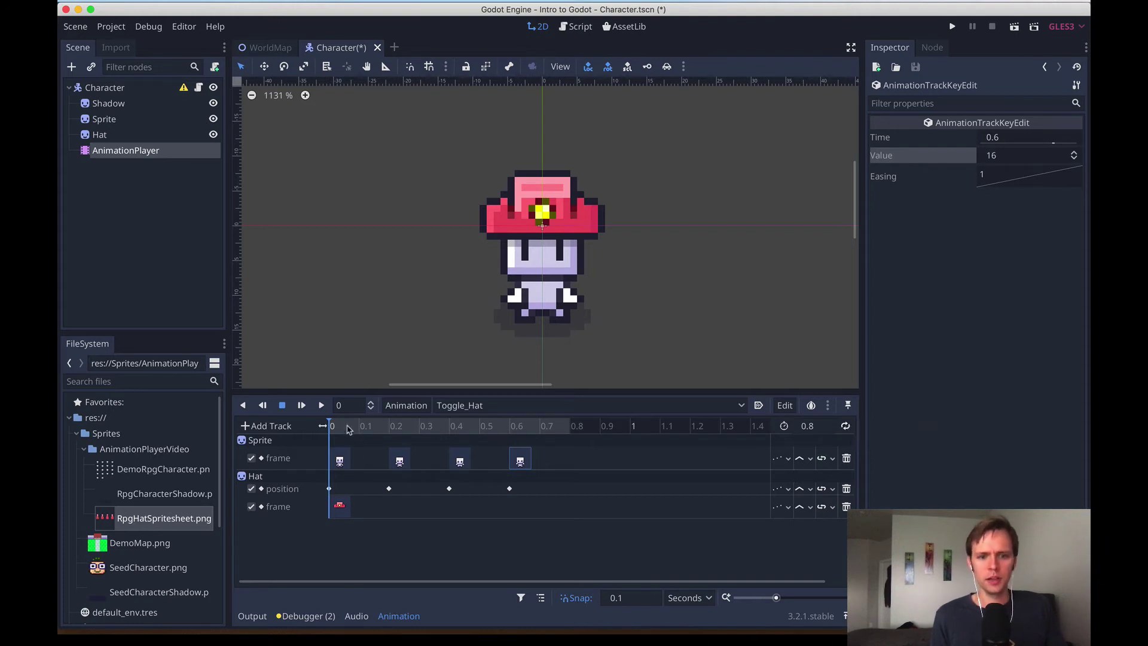
{"action": "left_click_drag", "start_coordinate": [322, 425], "coordinate": [405, 447]}
{"action": "left_click", "coordinate": [452, 443]}
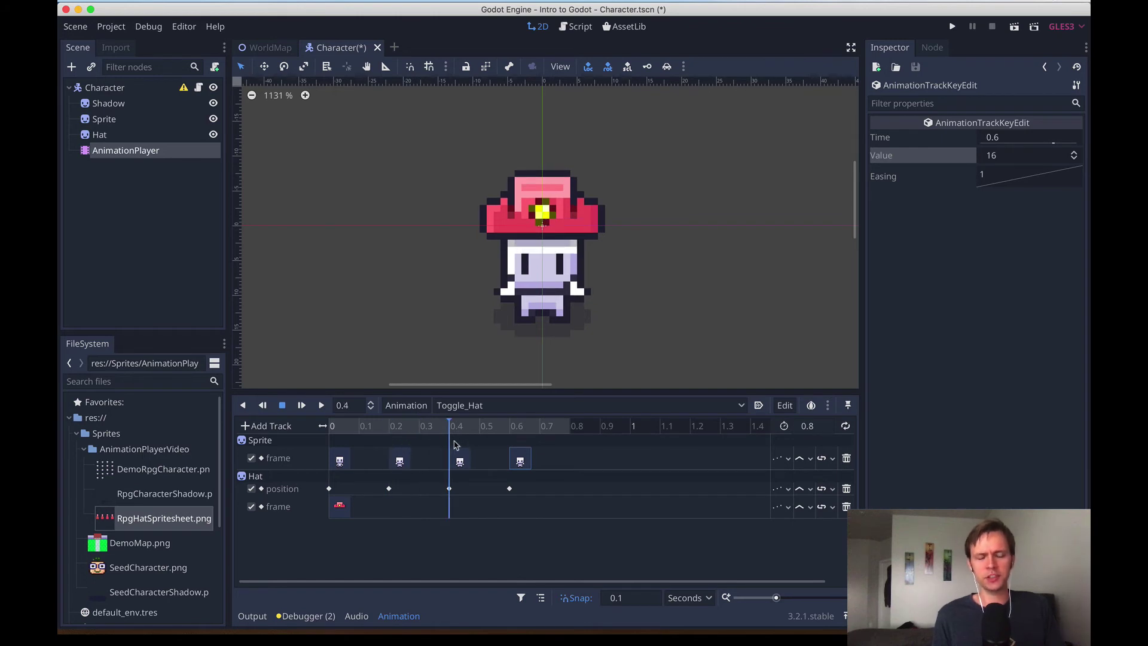
{"action": "left_click_drag", "start_coordinate": [453, 441], "coordinate": [245, 429]}
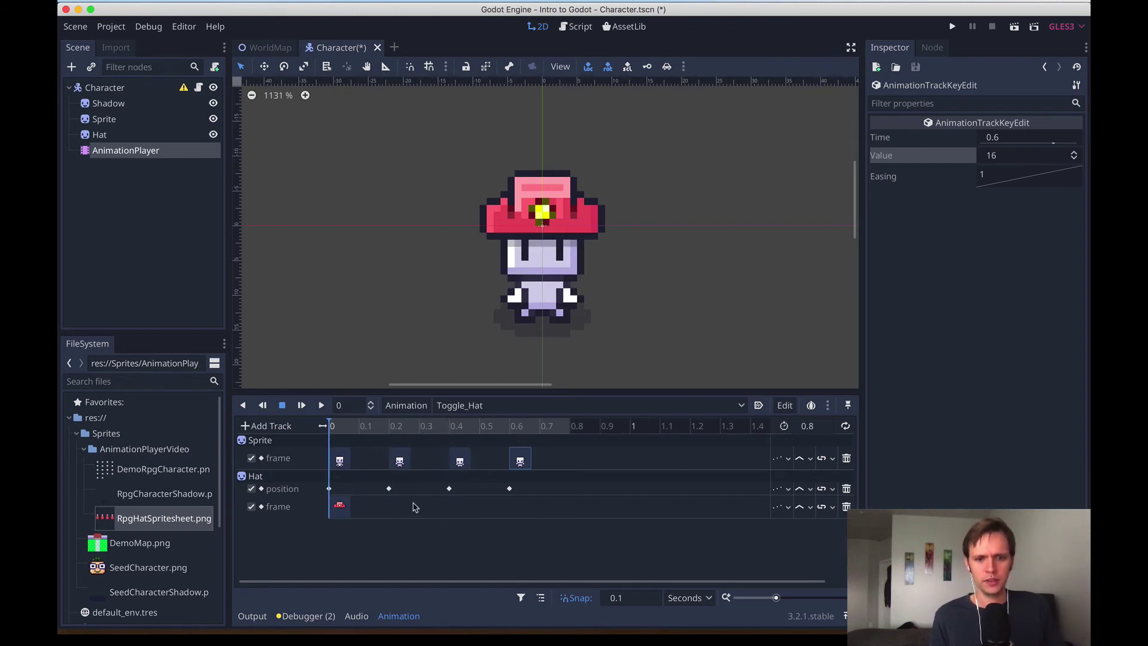
Set the Hat position key at 0.4 s to y 2 and save the Character scene.
{"action": "left_click", "coordinate": [449, 489]}
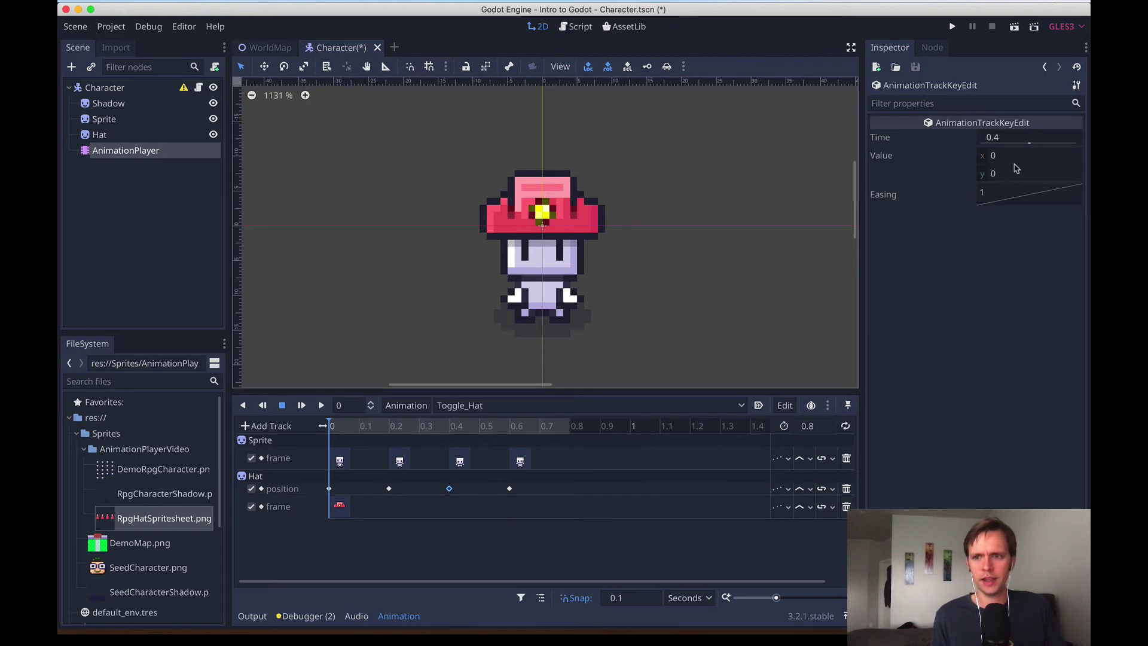
{"action": "left_click", "coordinate": [1009, 174]}
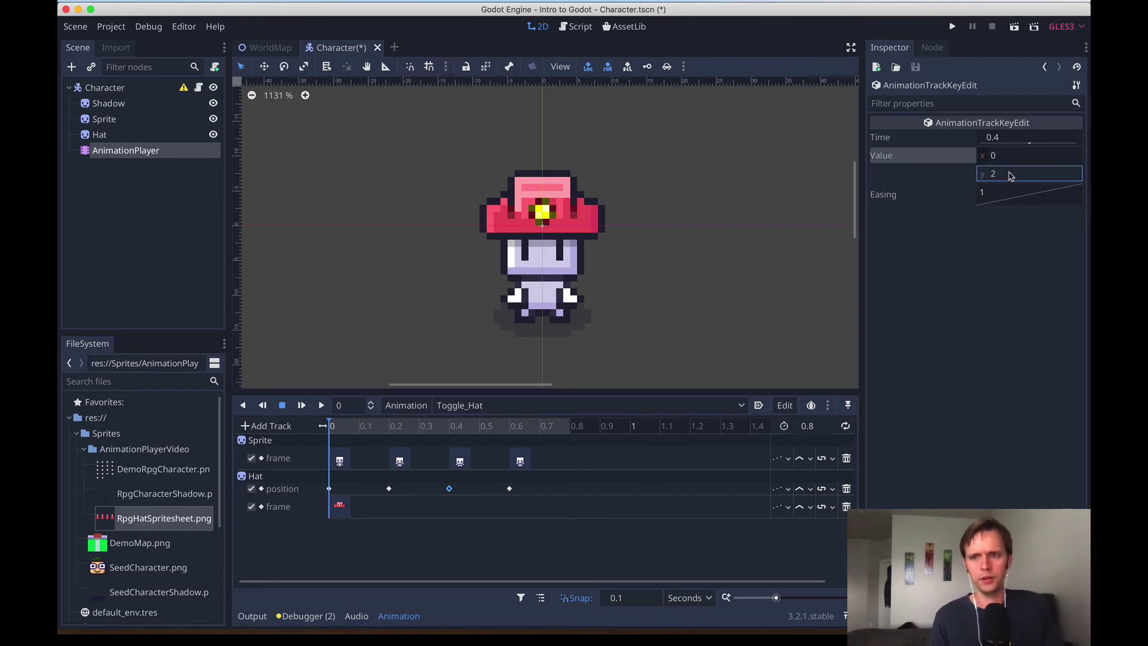
{"action": "mouse_move", "coordinate": [330, 428]}
{"action": "left_mouse_down"}
{"action": "mouse_move", "coordinate": [569, 430]}
{"action": "mouse_move", "coordinate": [321, 417]}
{"action": "left_mouse_up"}
{"action": "key", "text": "super+s"}
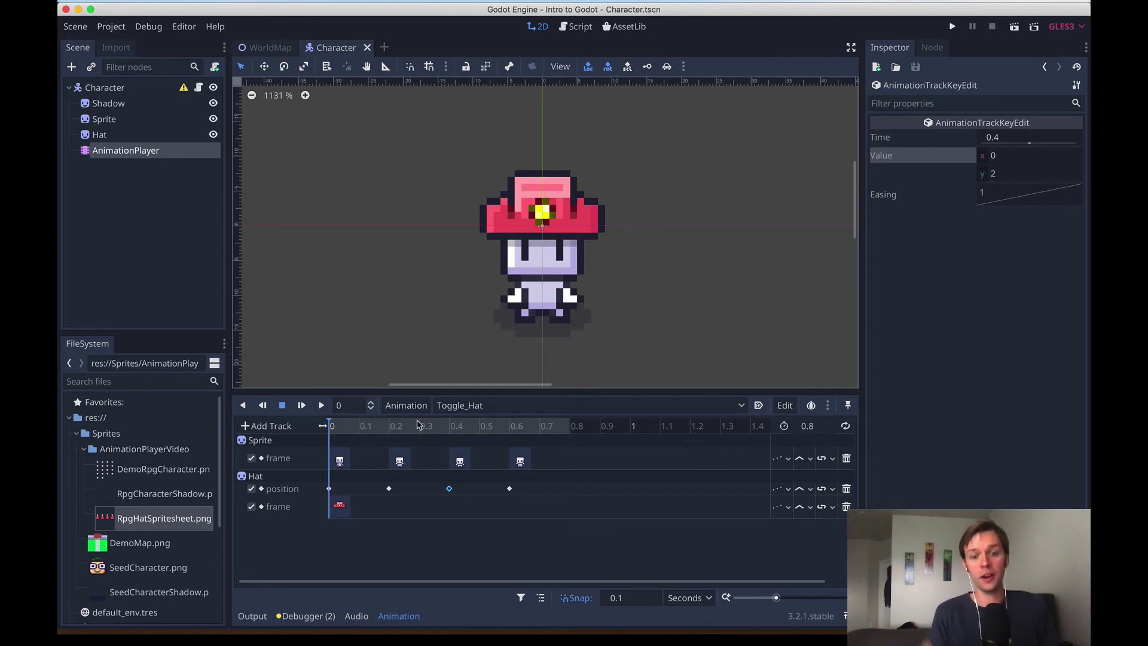
{"action": "left_click_drag", "start_coordinate": [419, 425], "coordinate": [326, 426]}
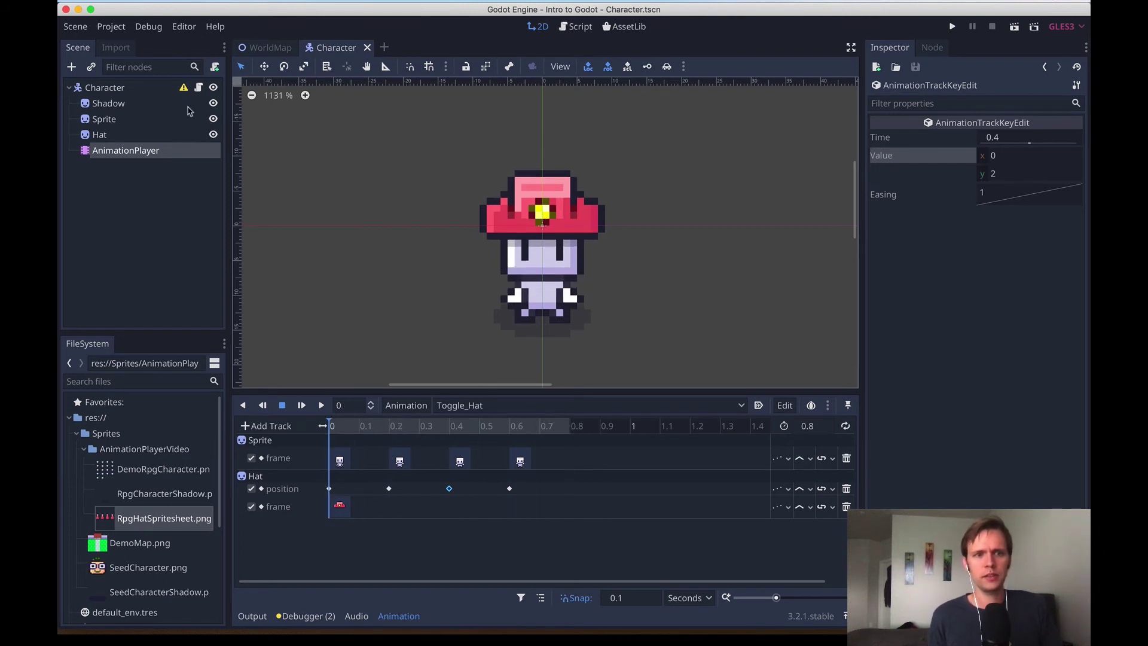
Append func _toggle_hat_visible() with $Hat.visible = !$Hat.visible to Character.gd and save it.
{"action": "left_click", "coordinate": [199, 89]}
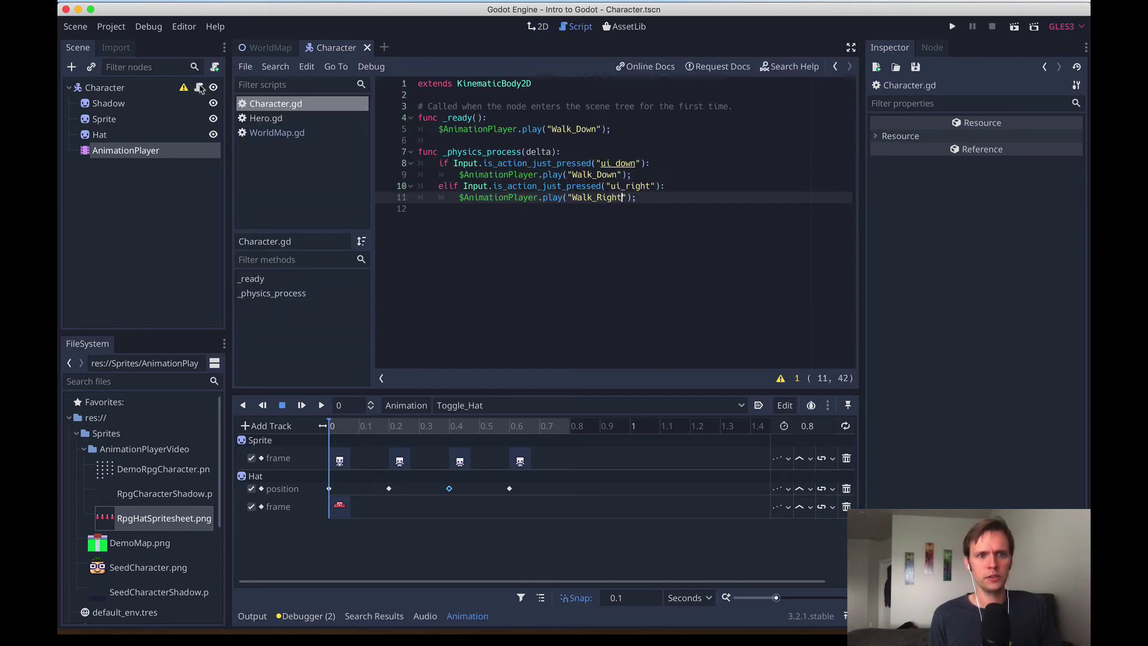
{"action": "left_click", "coordinate": [487, 210]}
{"action": "key", "text": "Return"}
{"action": "type", "text": "func"}
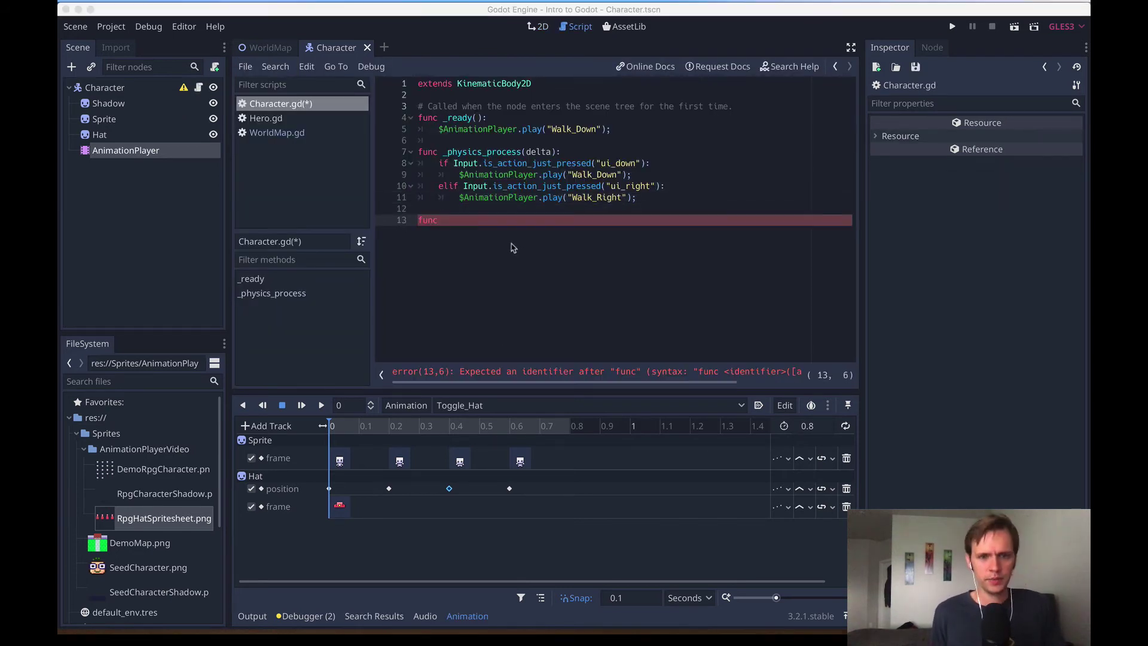
{"action": "type", "text": " _tog"}
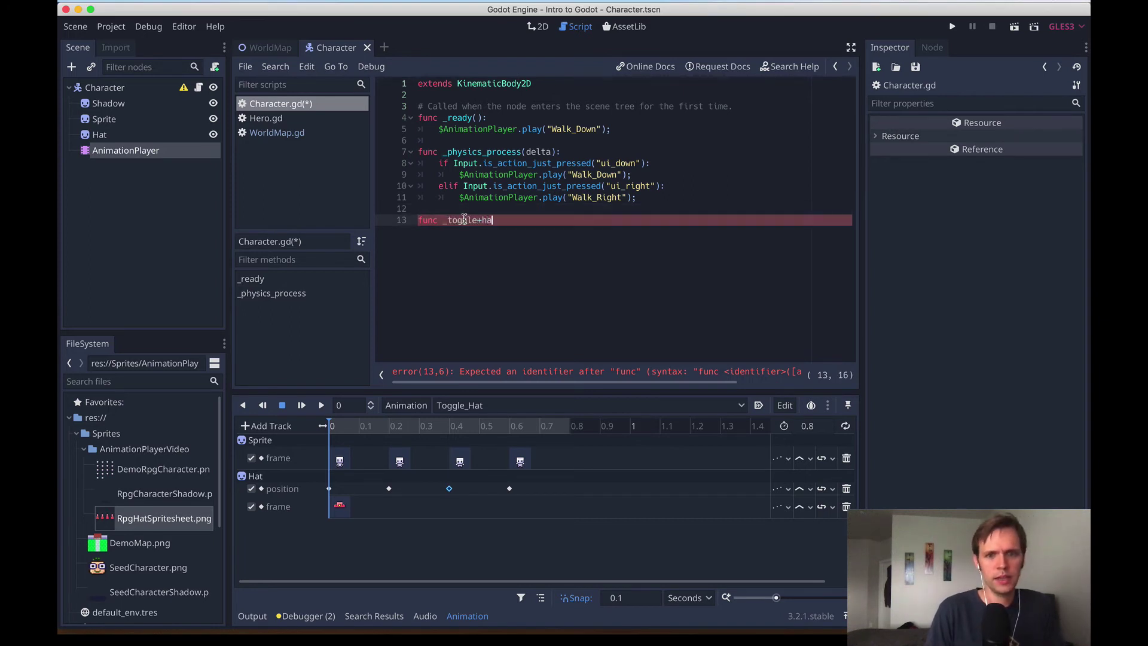
{"action": "type", "text": "gle_hat_visible():"}
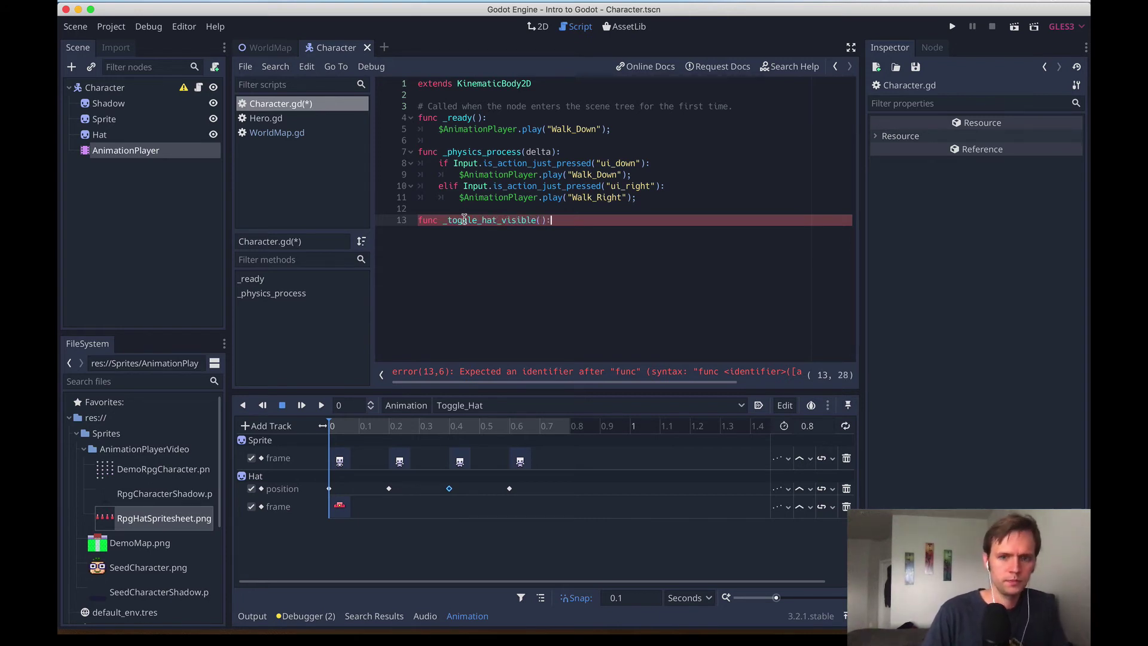
{"action": "key", "text": "Return"}
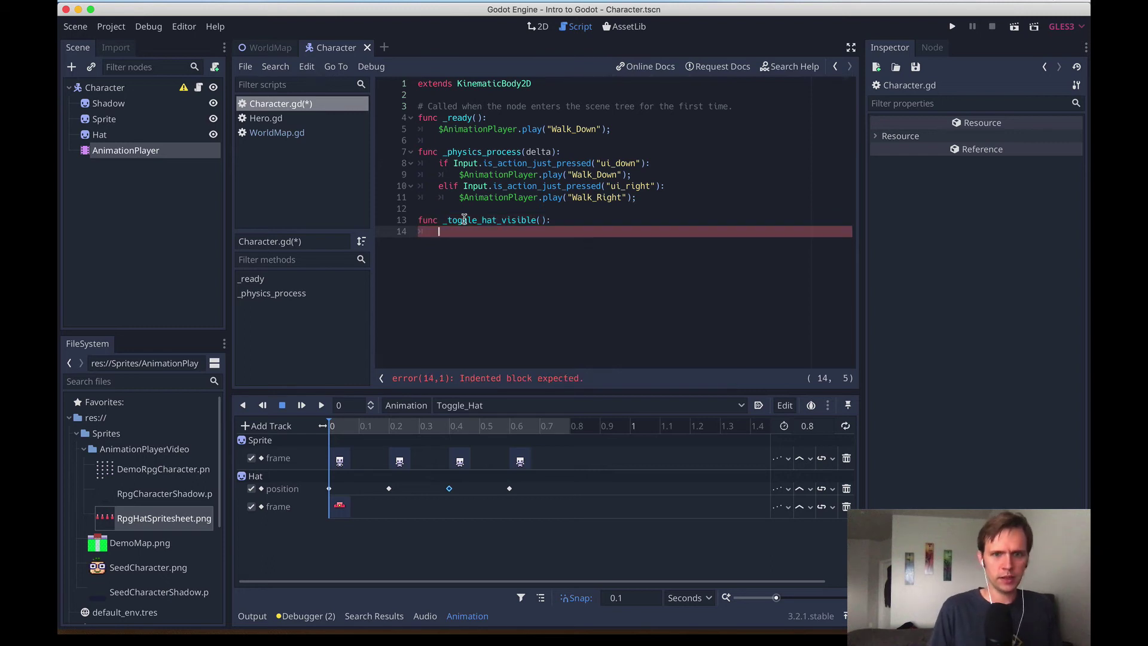
{"action": "type", "text": "$Hat"}
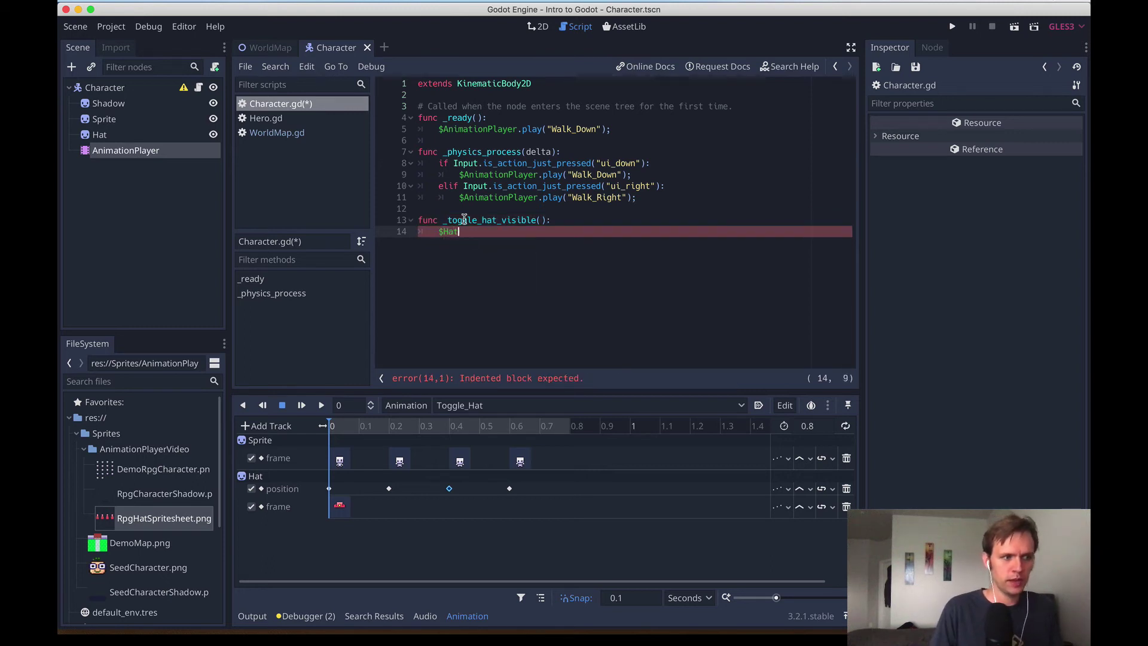
{"action": "type", "text": ".visible"}
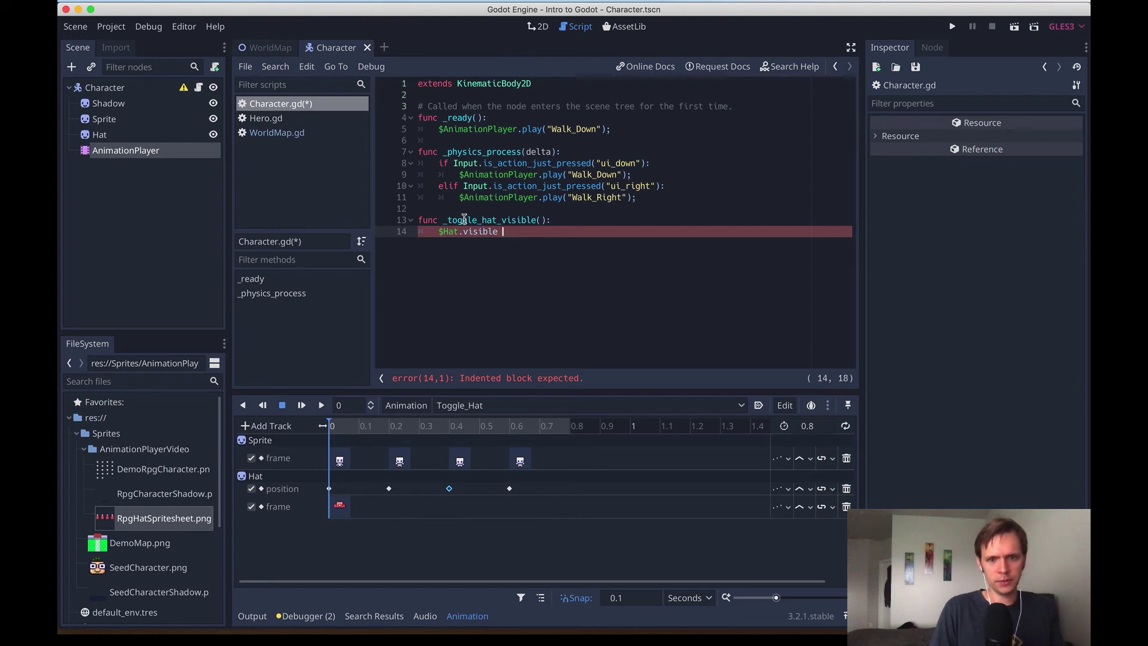
{"action": "type", "text": " = !$Hat.visible;"}
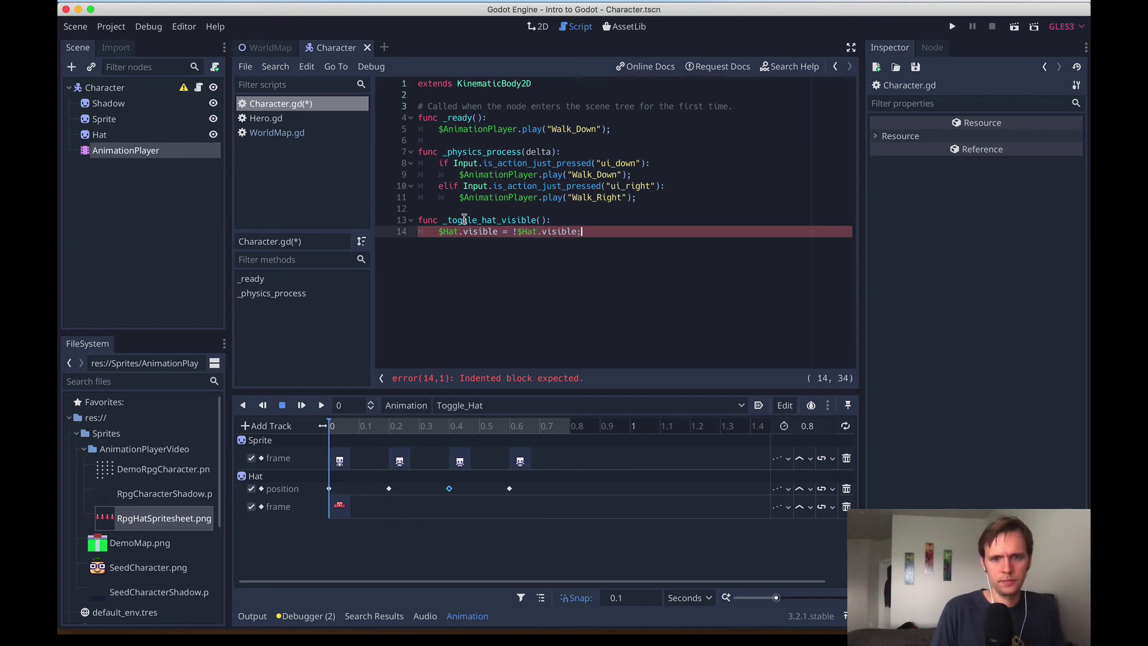
{"action": "key", "text": "super+s"}
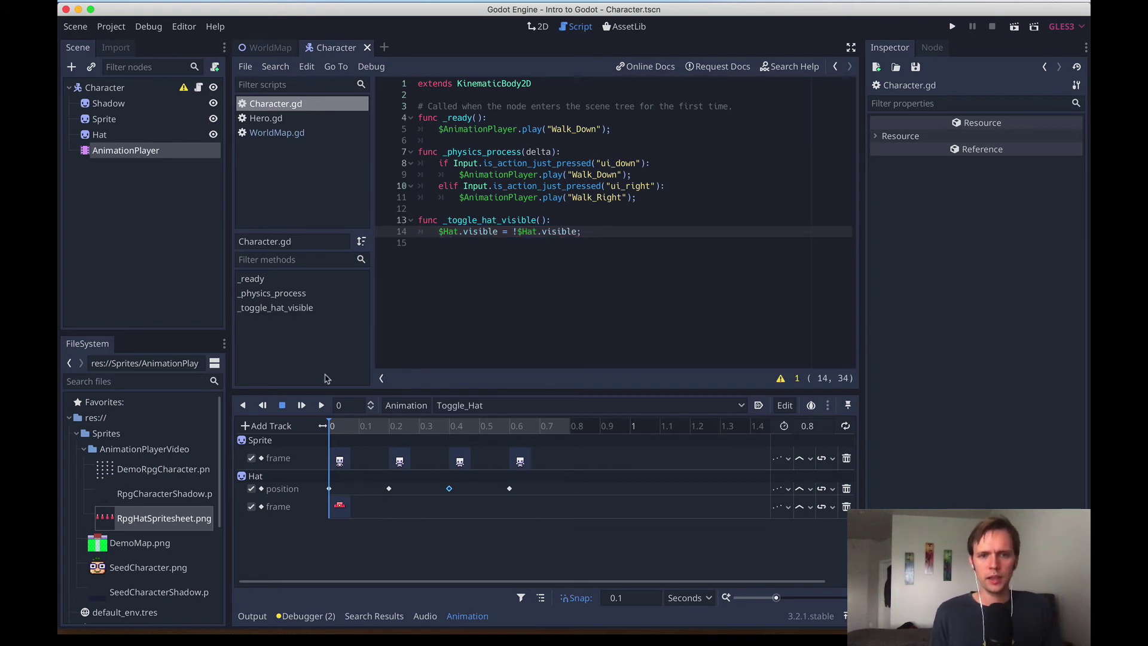
{"action": "double_click", "coordinate": [508, 220]}
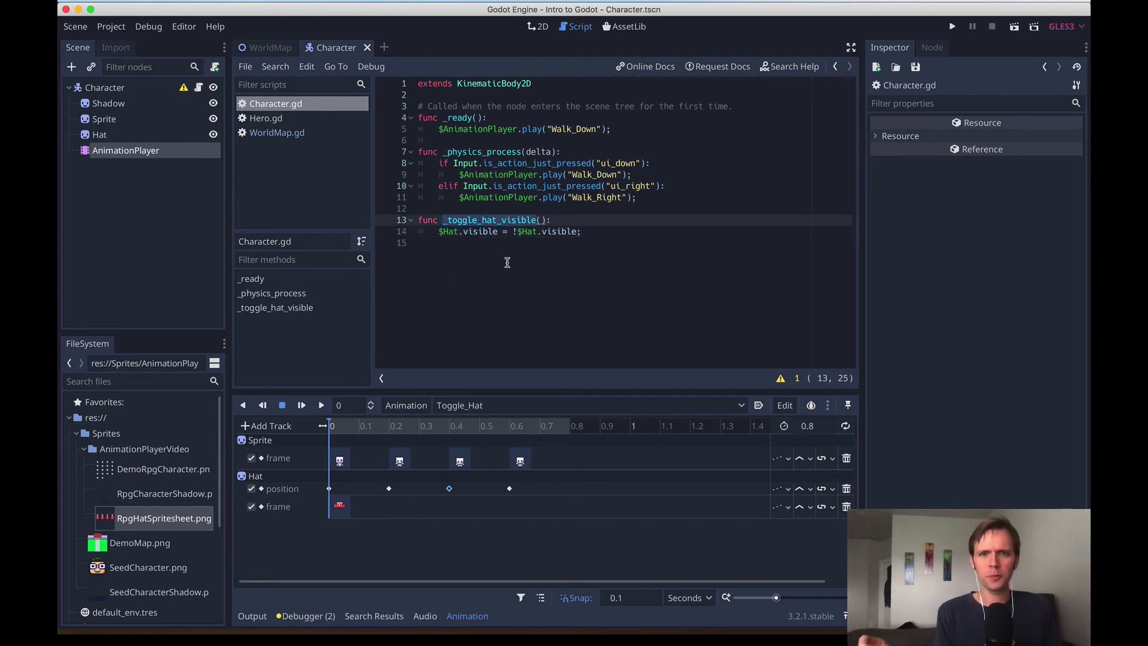
Add a Call Method track targeting the Character node to Toggle_Hat.
{"action": "left_click", "coordinate": [505, 242]}
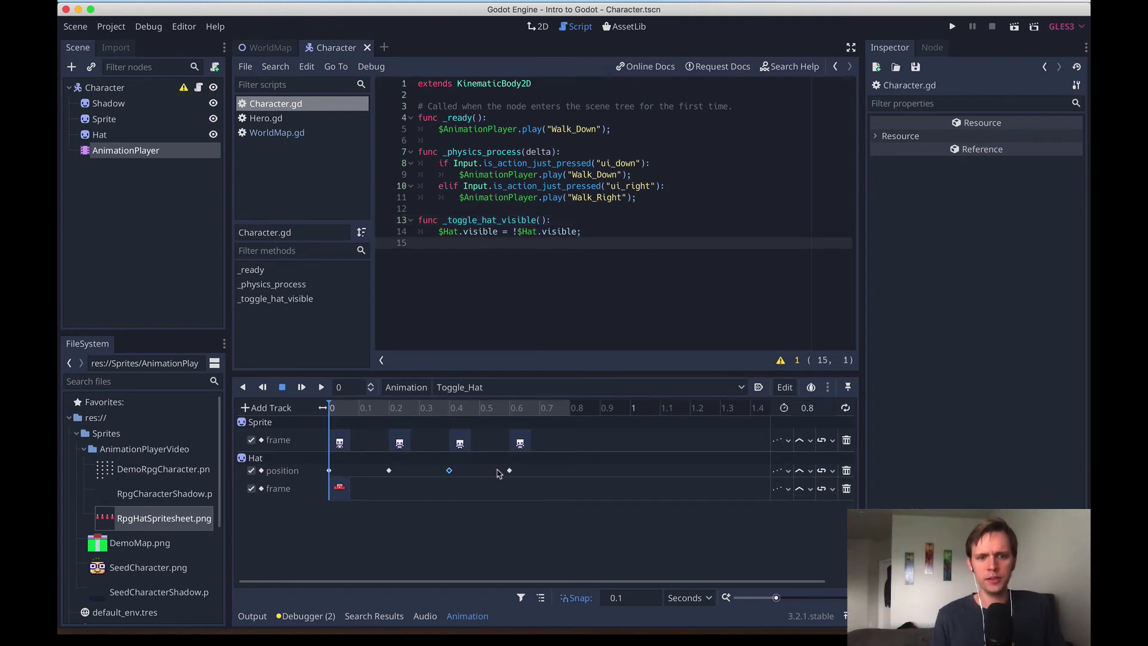
{"action": "left_click", "coordinate": [275, 409]}
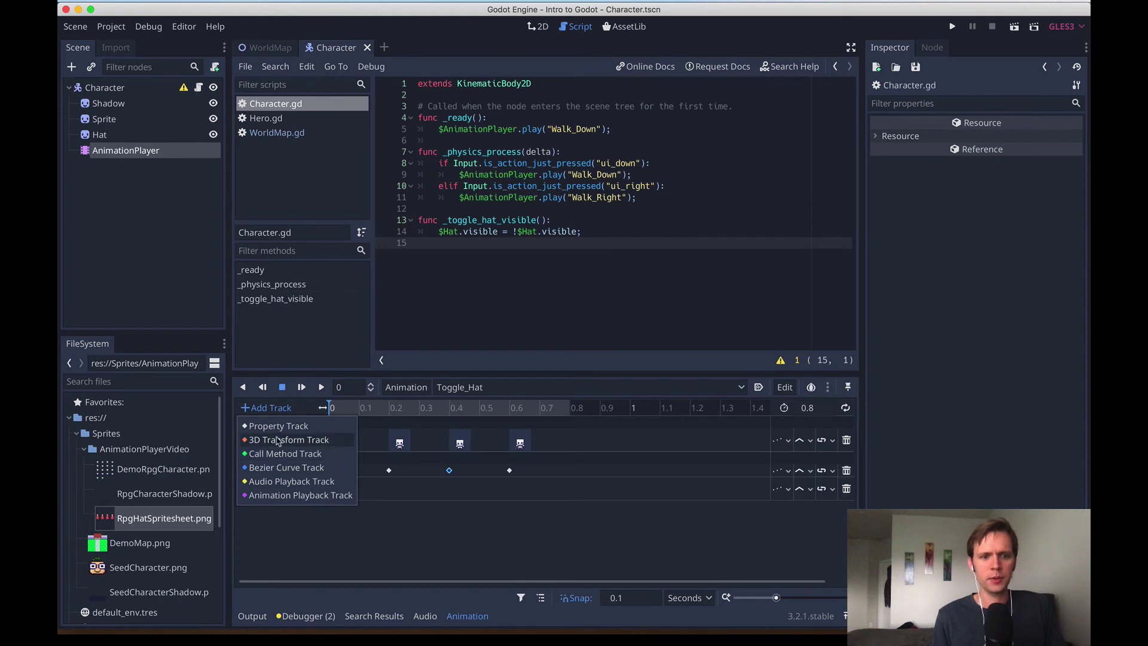
{"action": "left_click", "coordinate": [280, 454]}
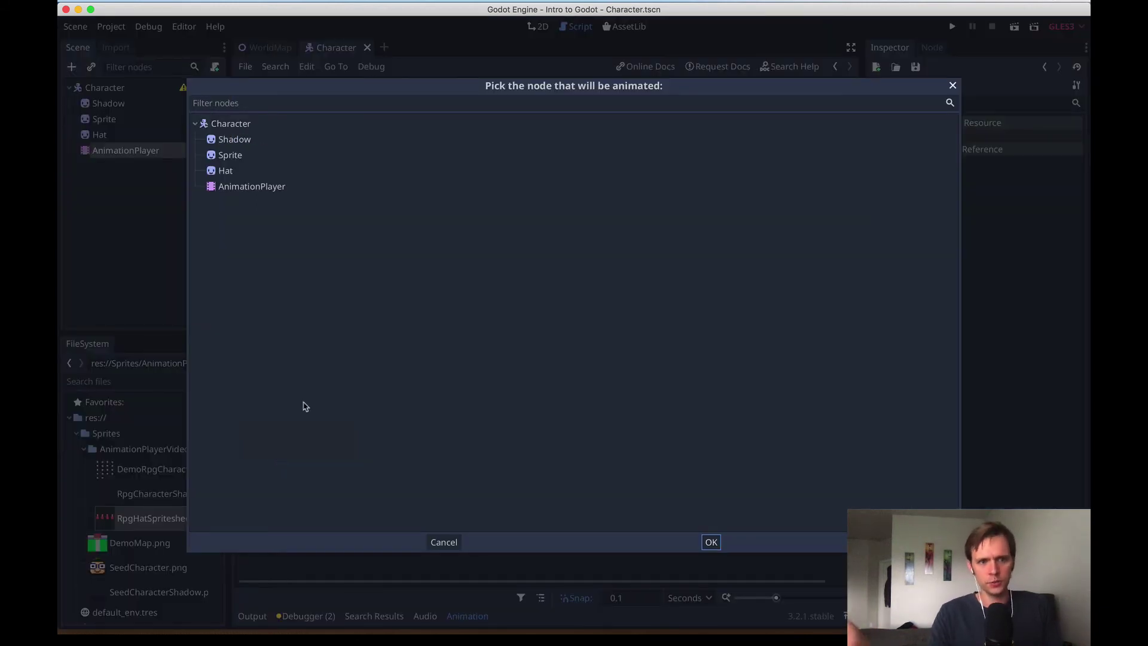
{"action": "left_click", "coordinate": [232, 125]}
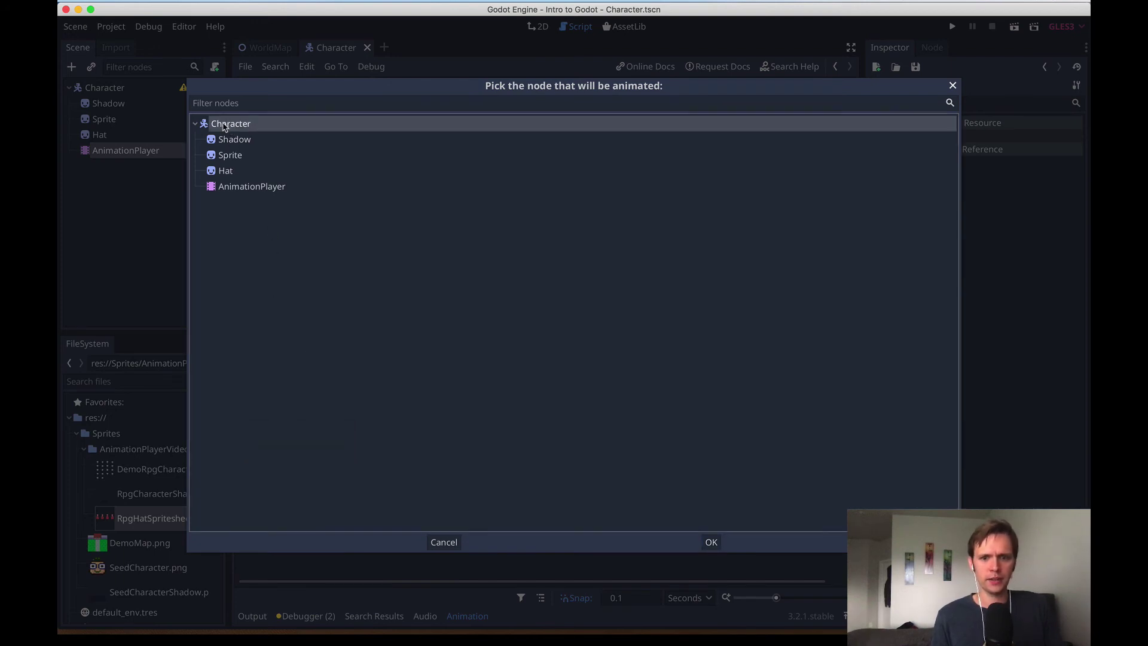
{"action": "left_click", "coordinate": [711, 542]}
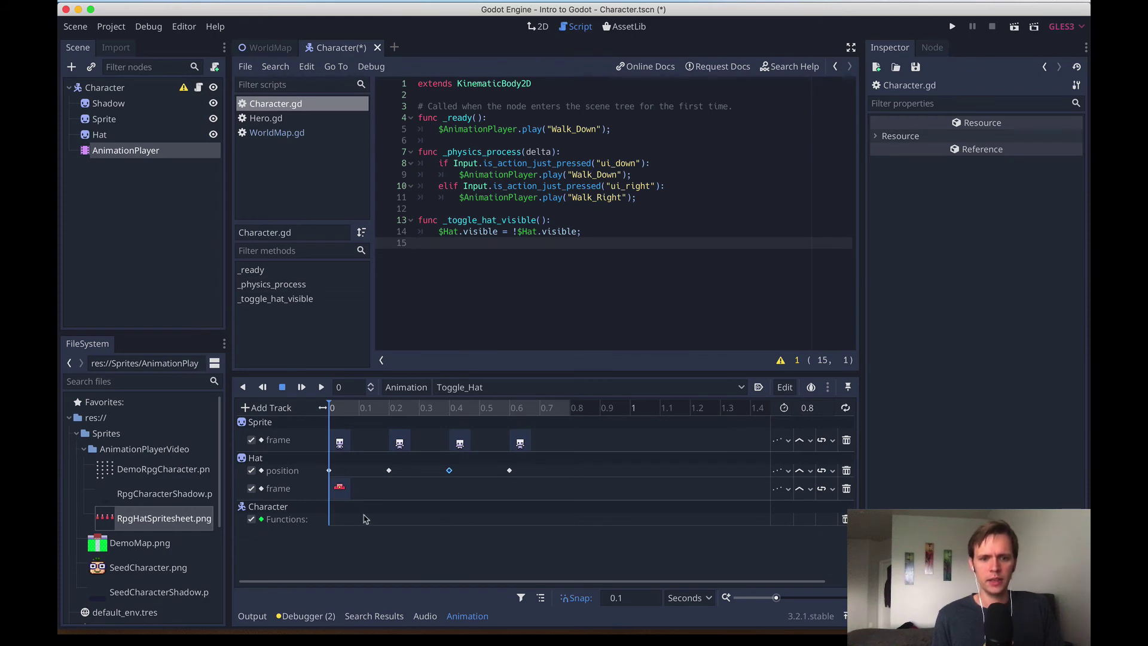
Insert a key at 0.2 s on the Functions track calling _toggle_hat_visible.
{"action": "right_click", "coordinate": [397, 518]}
{"action": "left_click", "coordinate": [412, 528]}
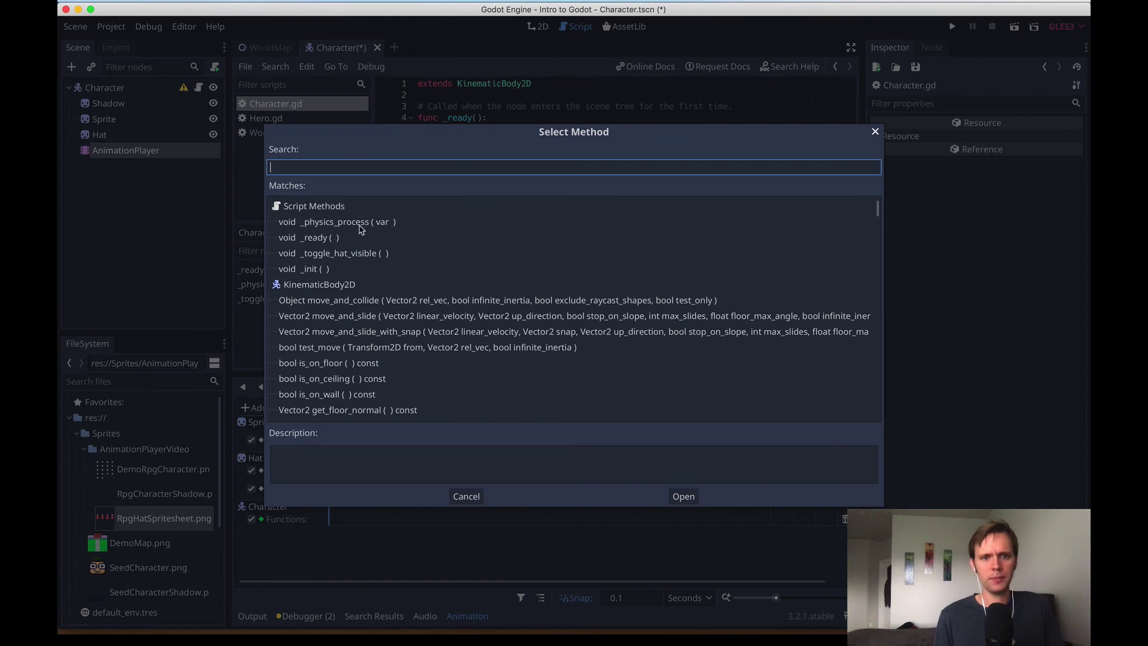
{"action": "left_click", "coordinate": [338, 225]}
{"action": "left_click", "coordinate": [355, 240]}
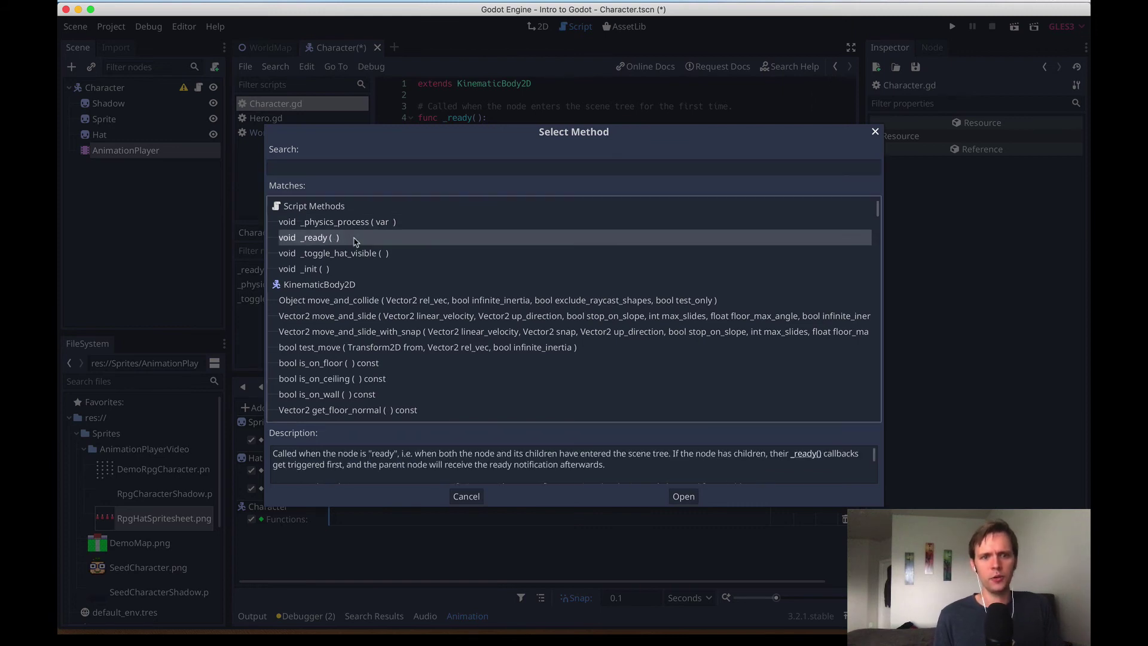
{"action": "left_click", "coordinate": [342, 254]}
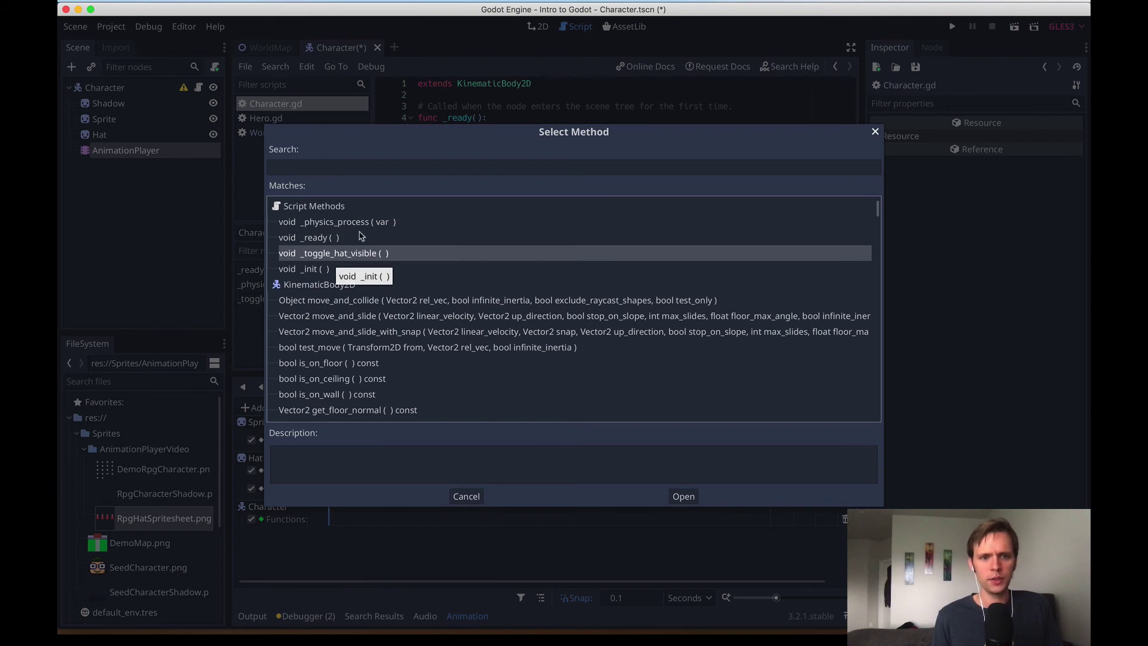
{"action": "left_click", "coordinate": [329, 239]}
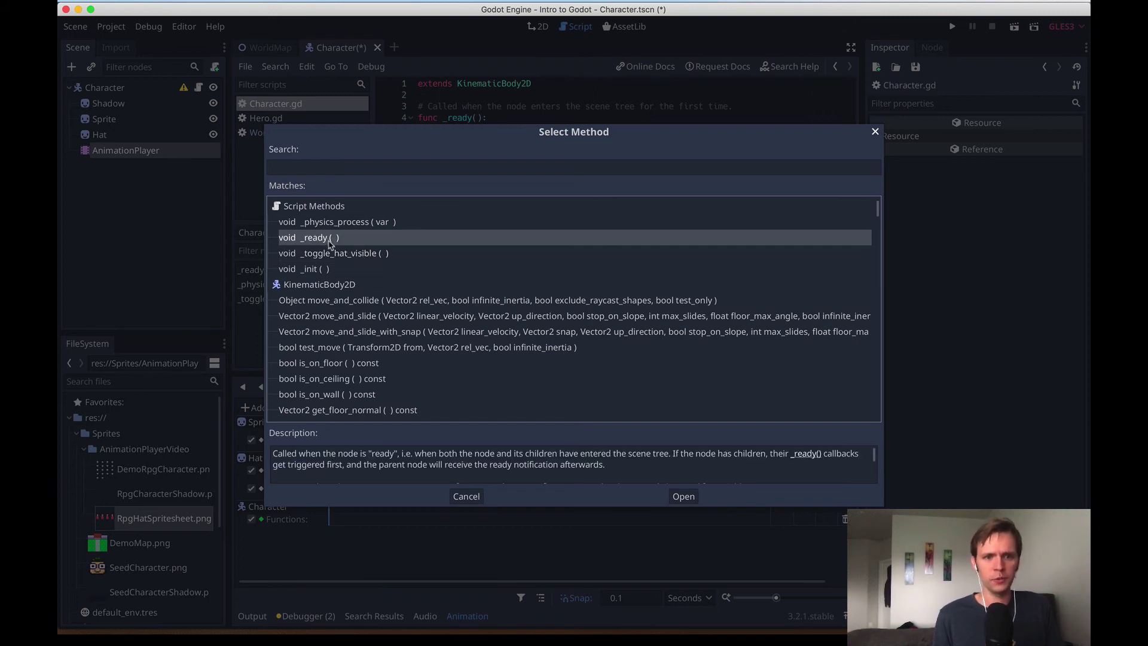
{"action": "left_click", "coordinate": [346, 253]}
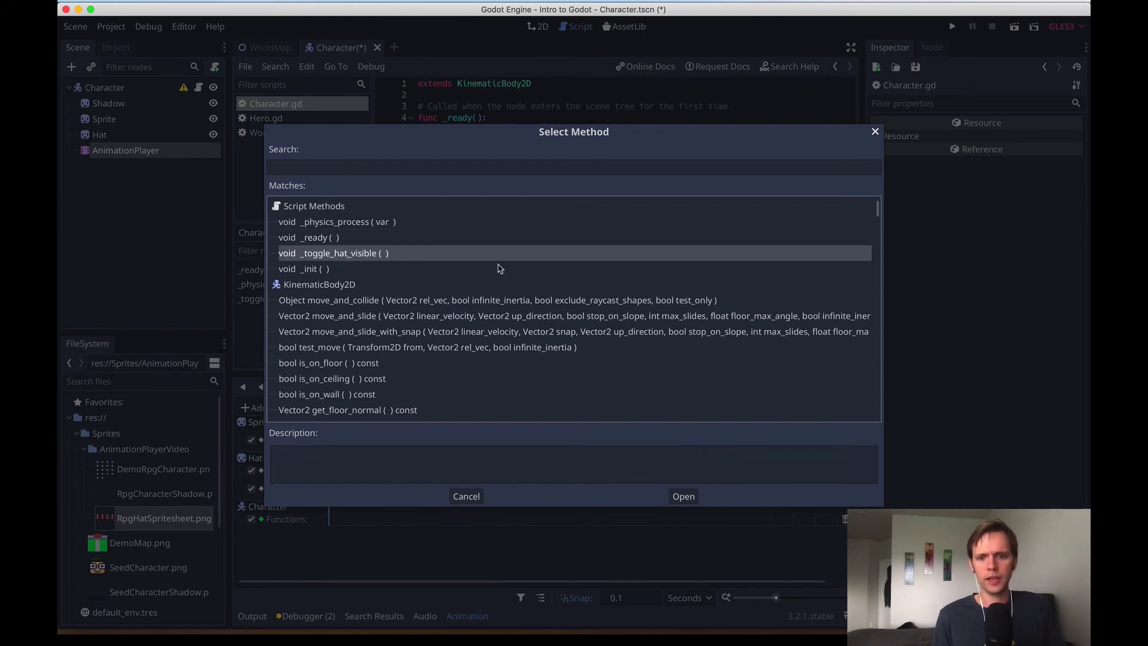
{"action": "left_click", "coordinate": [681, 495]}
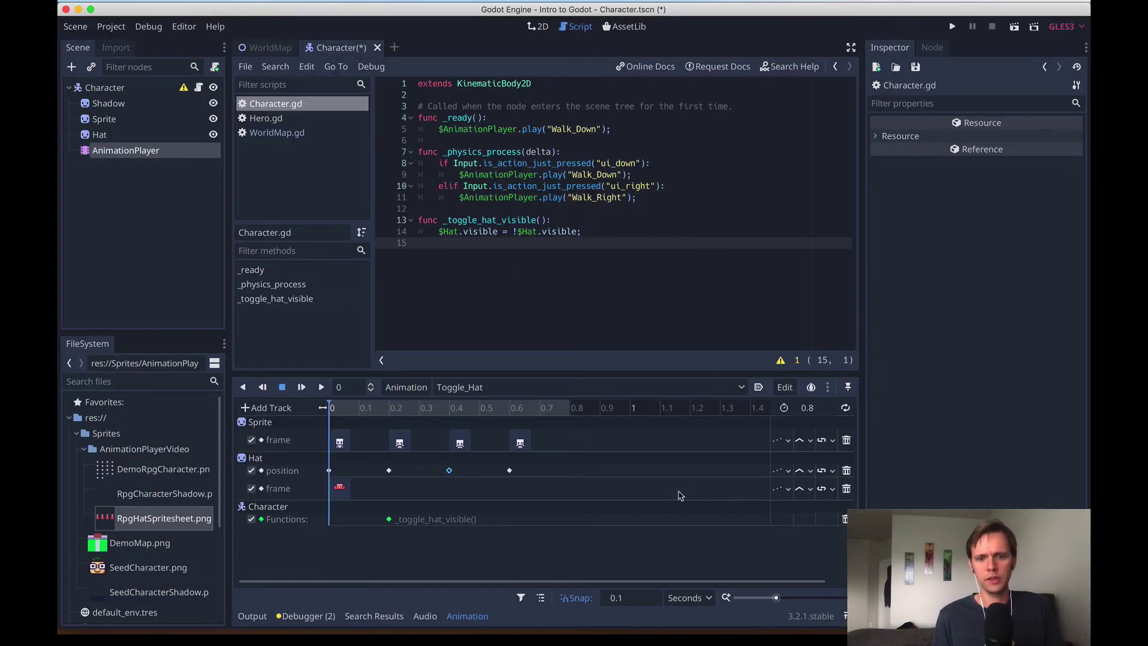
Move the _toggle_hat_visible() call key from 0.2 s to 0.4 s and save the Character scene.
{"action": "left_click", "coordinate": [378, 413]}
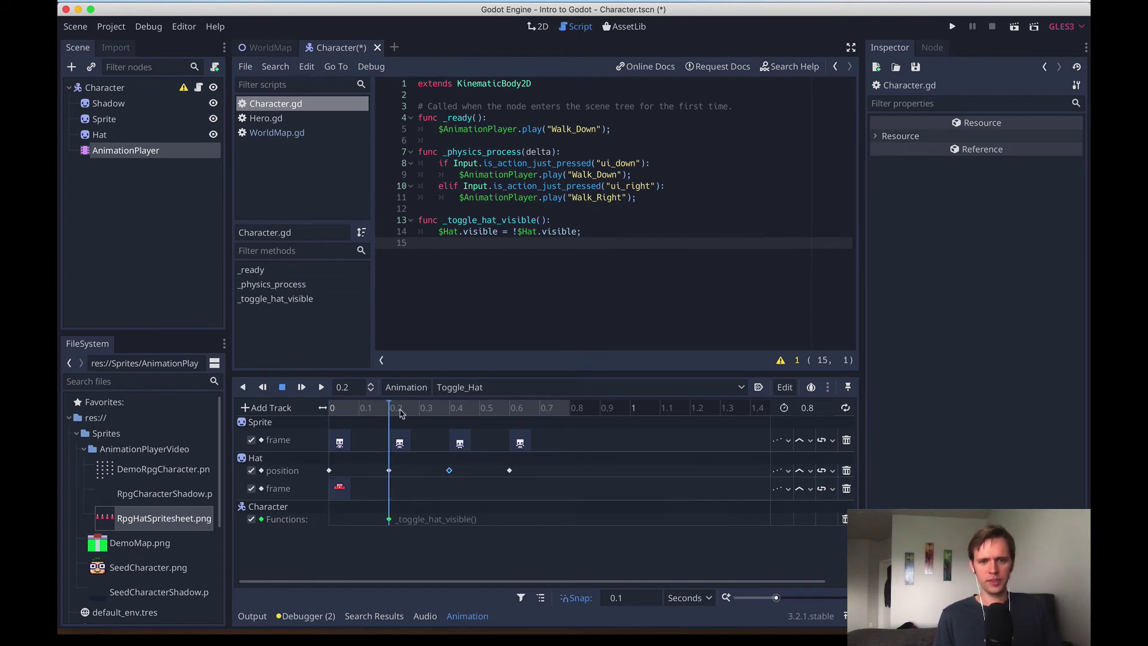
{"action": "mouse_move", "coordinate": [400, 414]}
{"action": "left_mouse_down"}
{"action": "mouse_move", "coordinate": [420, 413]}
{"action": "mouse_move", "coordinate": [272, 413]}
{"action": "mouse_move", "coordinate": [393, 413]}
{"action": "left_mouse_up"}
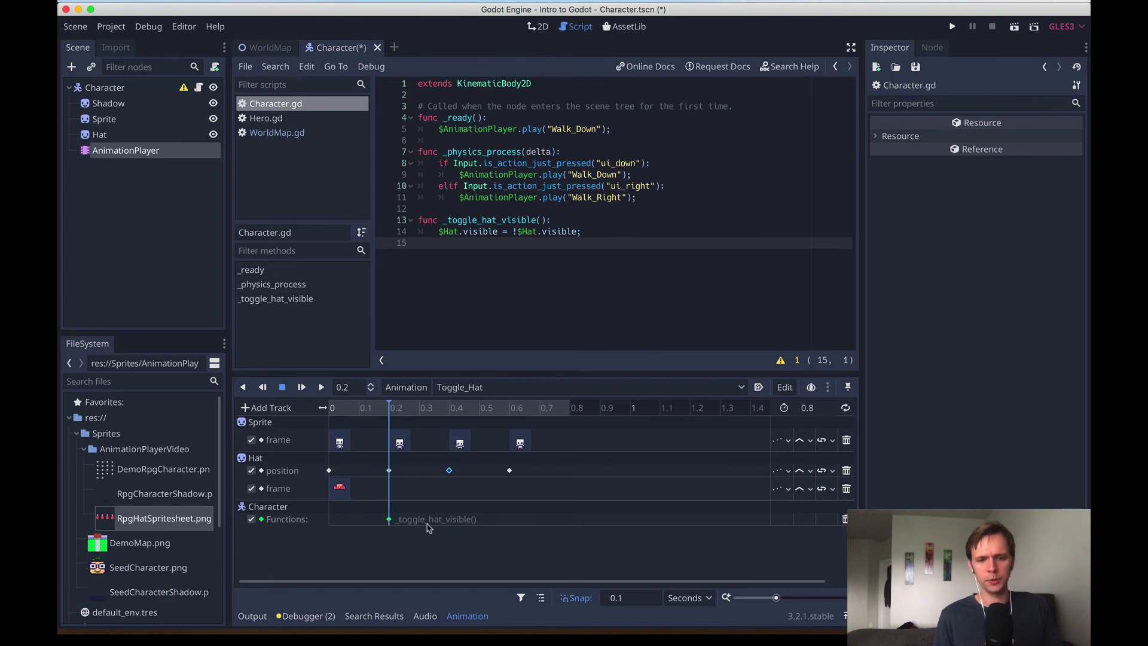
{"action": "left_click_drag", "start_coordinate": [371, 410], "coordinate": [398, 404]}
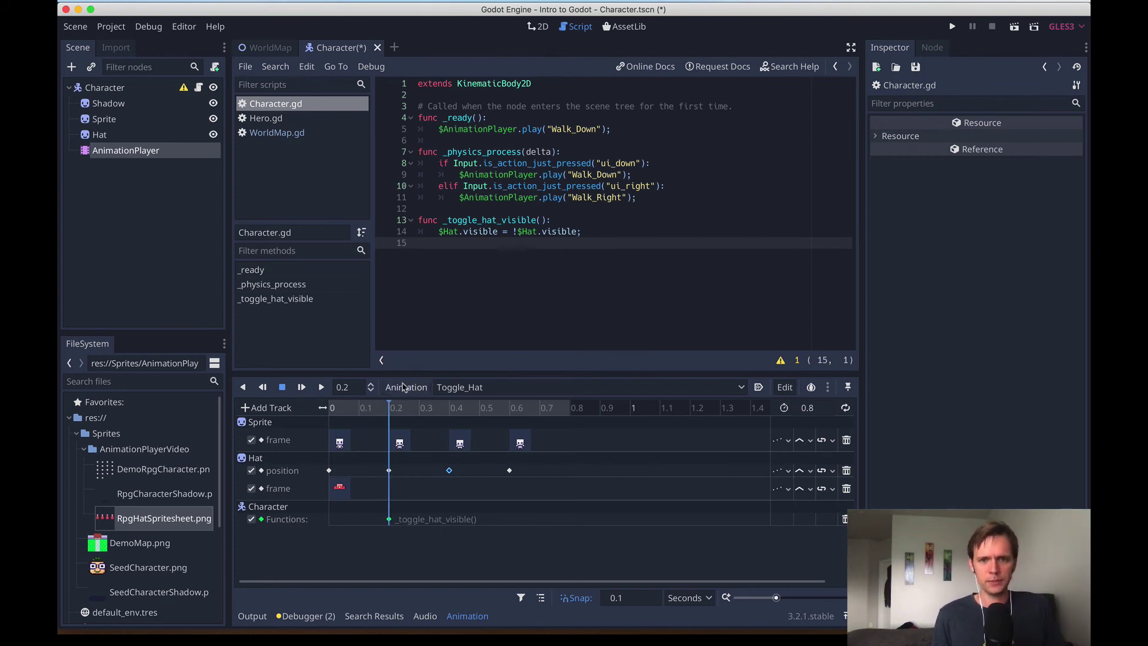
{"action": "left_click", "coordinate": [540, 29]}
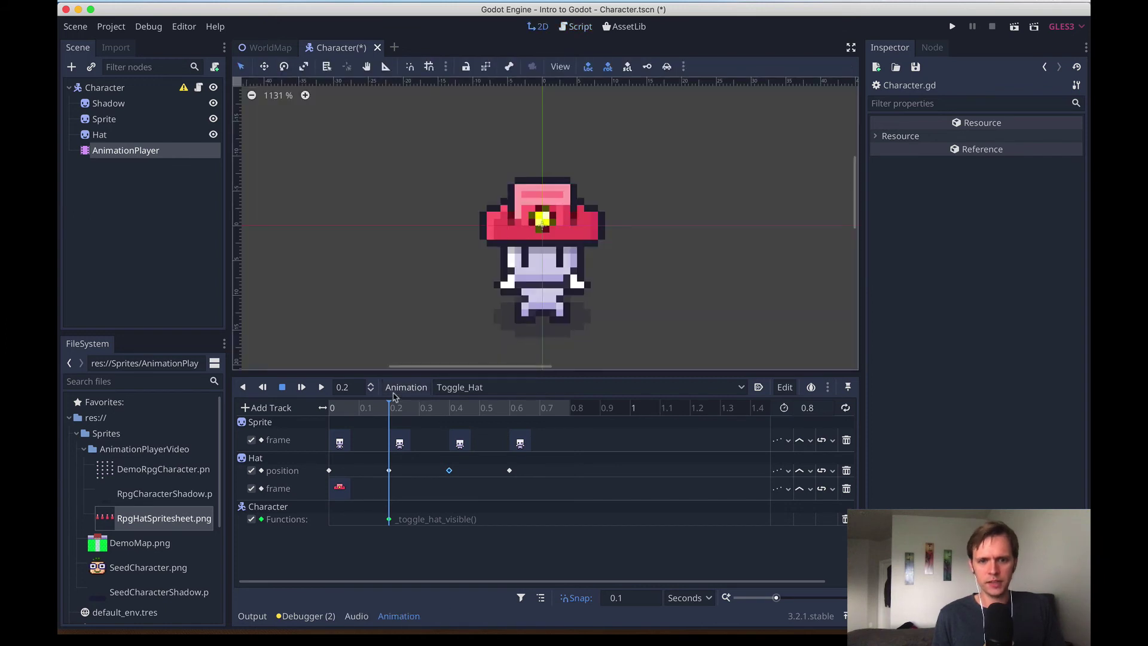
{"action": "left_click_drag", "start_coordinate": [414, 411], "coordinate": [454, 411]}
{"action": "left_click_drag", "start_coordinate": [389, 519], "coordinate": [450, 520]}
{"action": "key", "text": "ctrl+s"}
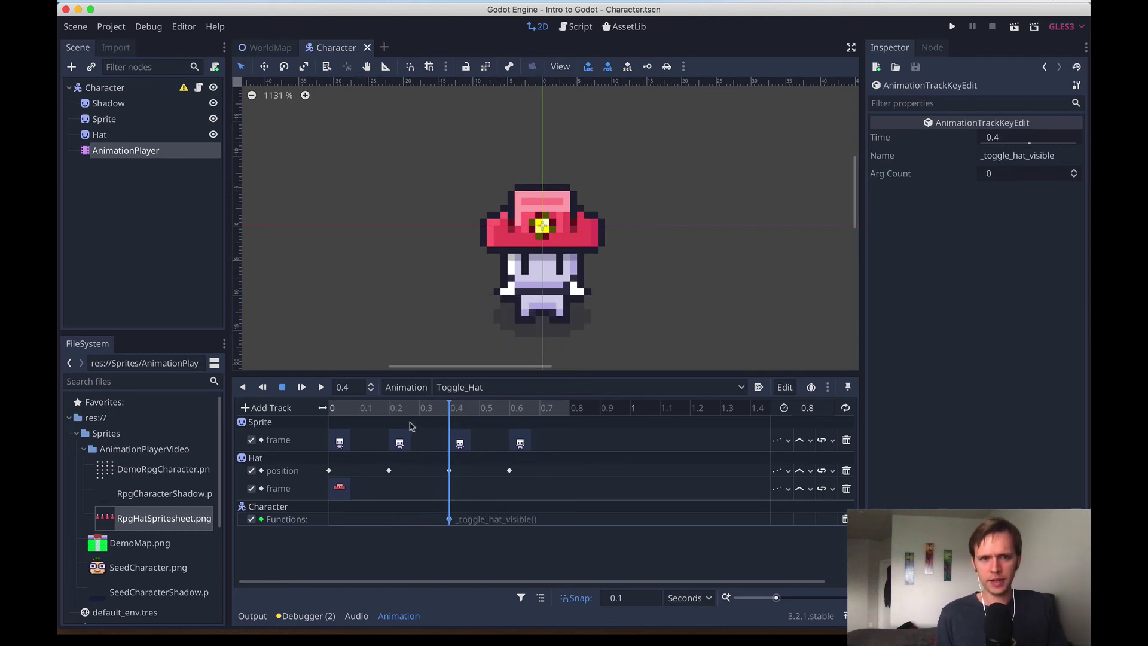
{"action": "left_click", "coordinate": [107, 90]}
Duplicate the elif ui_right branch in Character.gd and change its condition to ui_accept.
{"action": "left_click", "coordinate": [198, 89]}
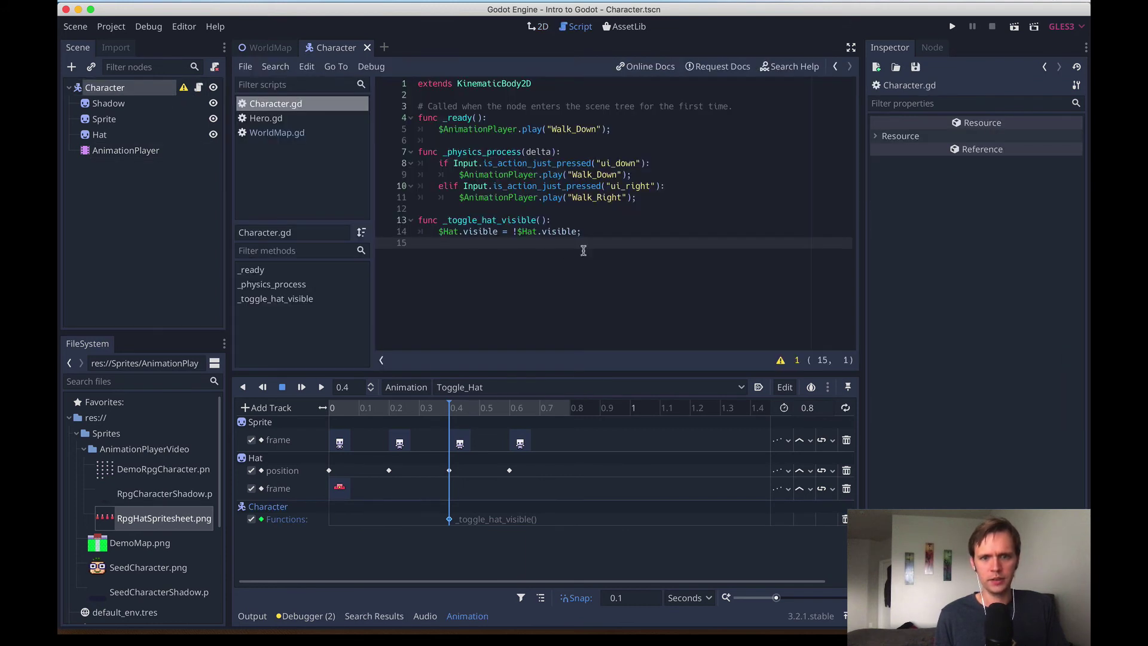
{"action": "left_click", "coordinate": [645, 202]}
{"action": "key", "text": "shift+Home"}
{"action": "key", "text": "shift+Home"}
{"action": "key", "text": "shift+Up"}
{"action": "key", "text": "ctrl+c"}
{"action": "key", "text": "Down"}
{"action": "key", "text": "Down"}
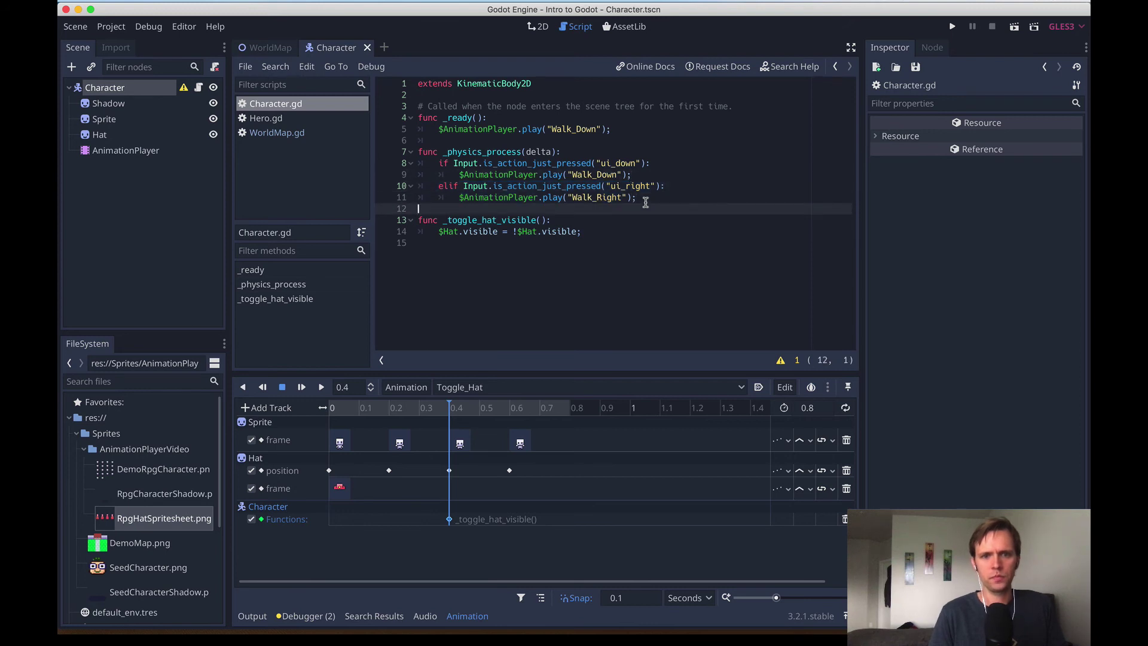
{"action": "key", "text": "ctrl+v"}
{"action": "key", "text": "Up"}
{"action": "double_click", "coordinate": [646, 202]}
{"action": "type", "text": "accept"}
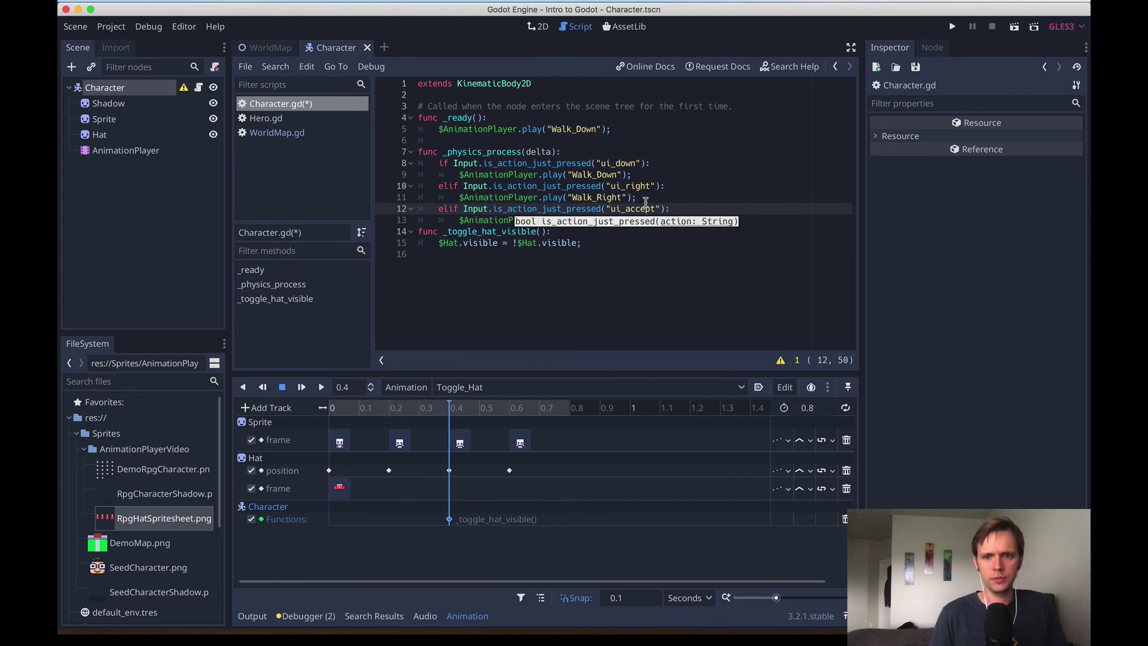
Make the duplicated branch play Toggle_Hat instead of Walk_Right, then add an empty line.
{"action": "key", "text": "Escape"}
{"action": "key", "text": "Down"}
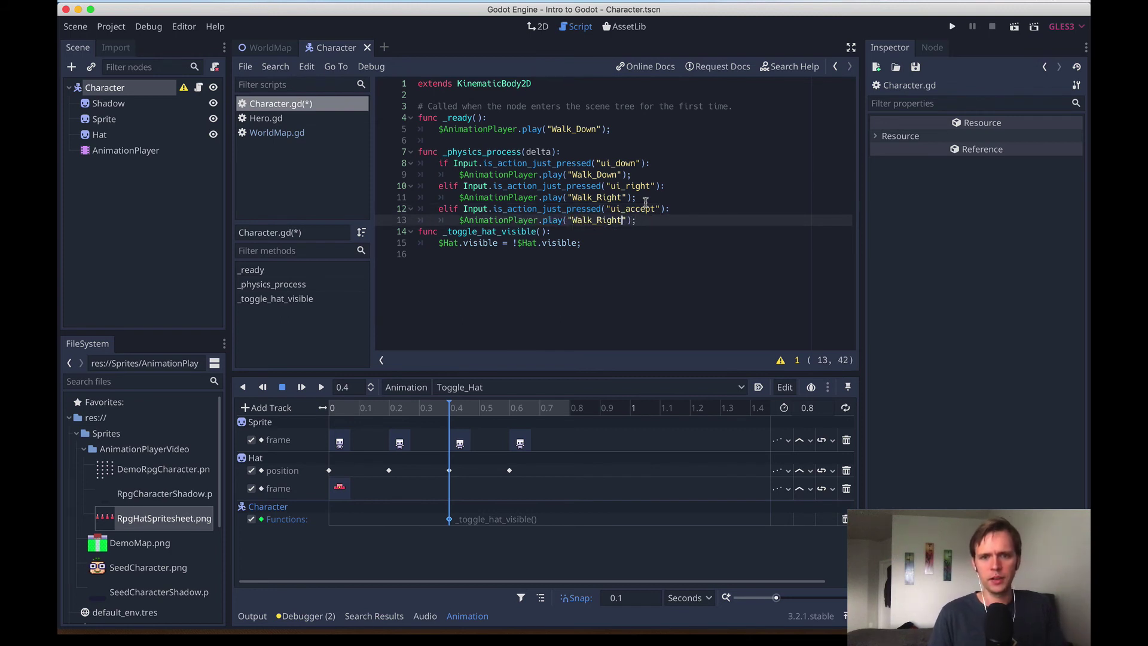
{"action": "key", "text": "shift+Left"}
{"action": "key", "text": "shift+Left"}
{"action": "key", "text": "shift+Left"}
{"action": "key", "text": "shift+Left"}
{"action": "key", "text": "shift+Left"}
{"action": "key", "text": "shift+Left"}
{"action": "key", "text": "shift+Left"}
{"action": "key", "text": "shift+Left"}
{"action": "key", "text": "shift+Left"}
{"action": "key", "text": "shift+Left"}
{"action": "type", "text": "Toggle_Hat"}
{"action": "key", "text": "Return"}
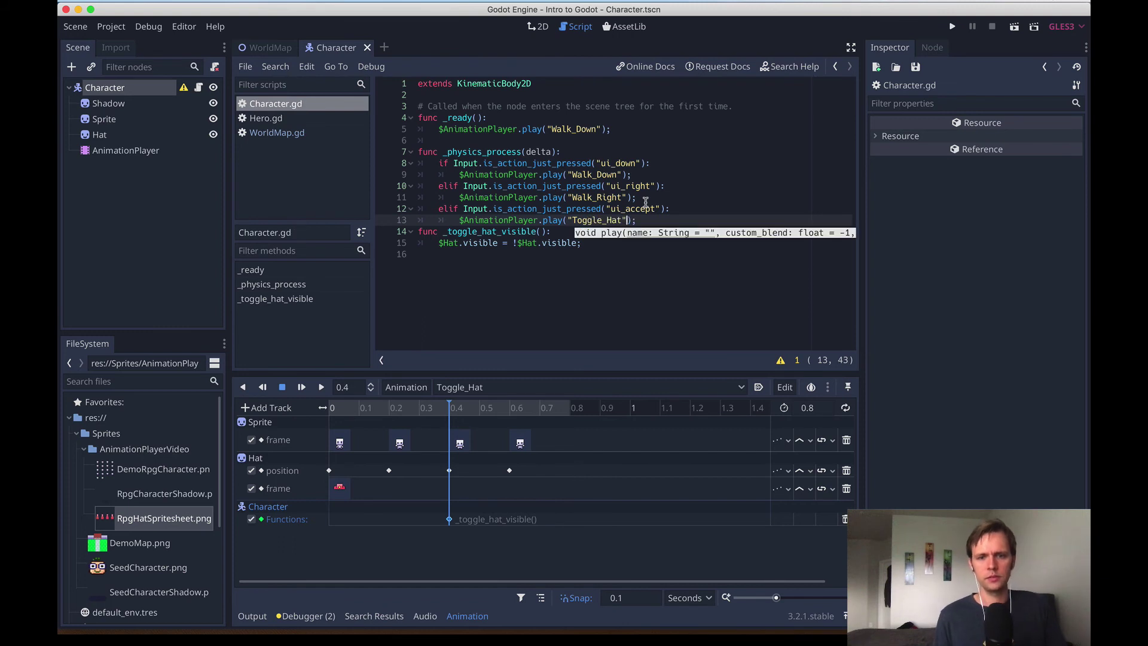
{"action": "left_click", "coordinate": [634, 217]}
{"action": "key", "text": "Return"}
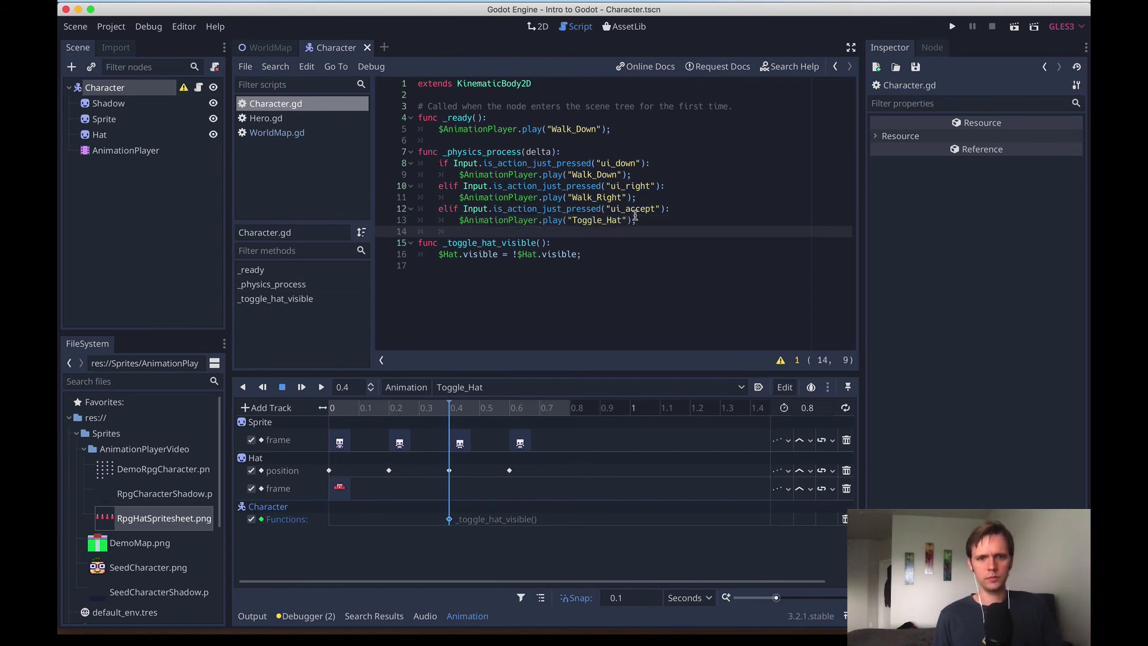
Run the game and toggle the hat with space while walking the character up and down.
{"action": "key", "text": "super+b"}
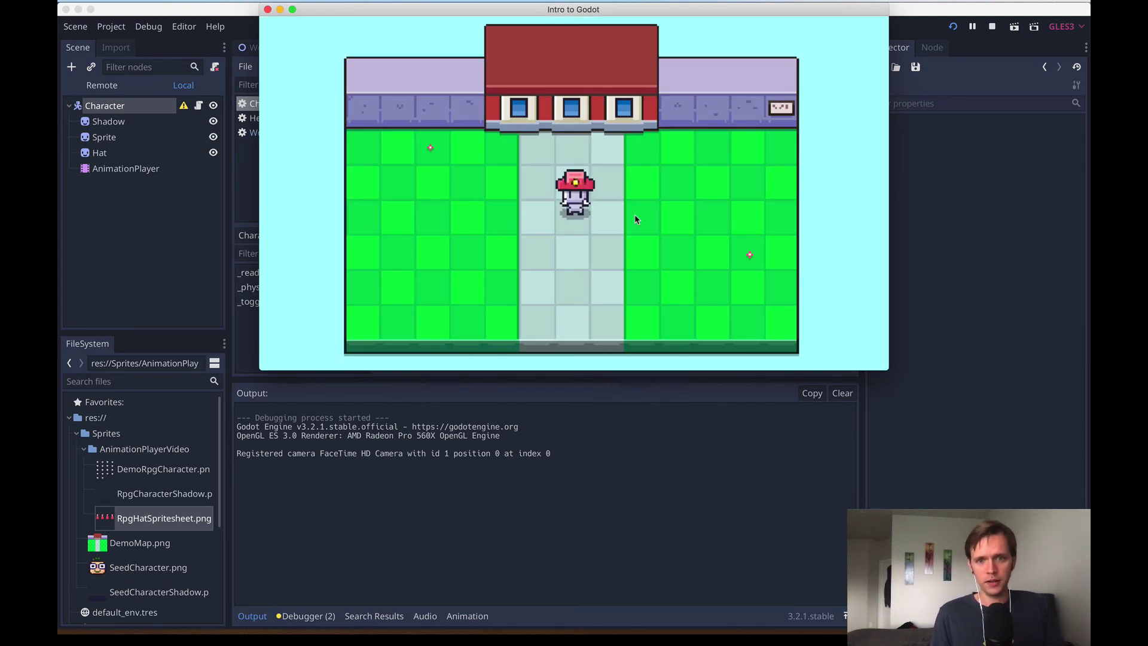
{"action": "key", "text": "space"}
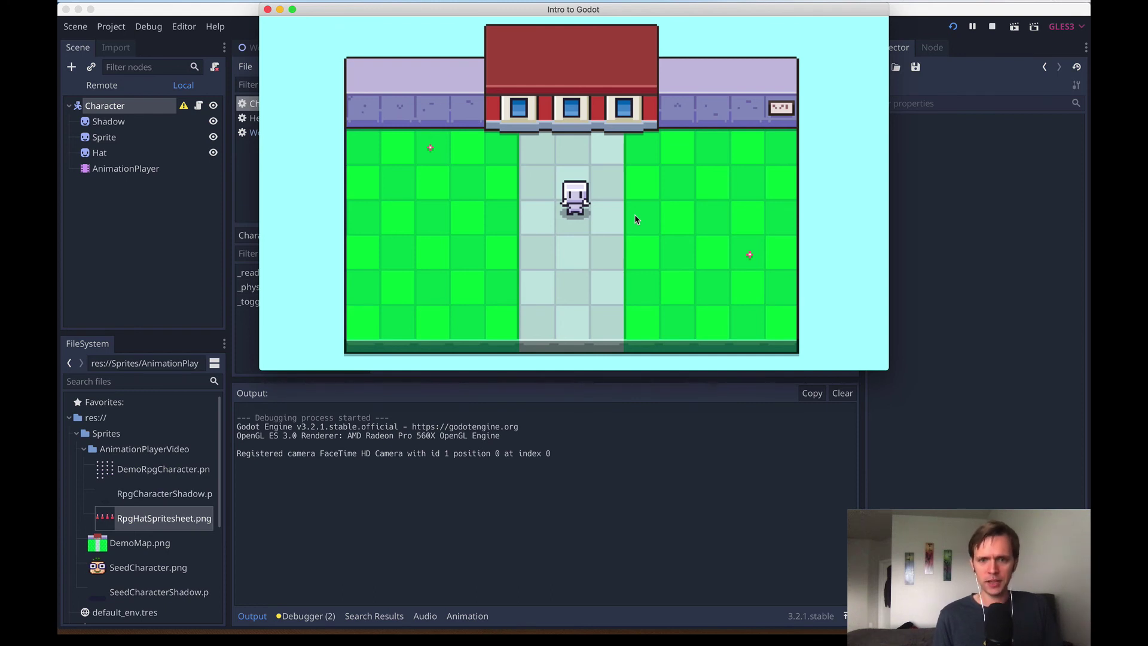
{"action": "key", "text": "space"}
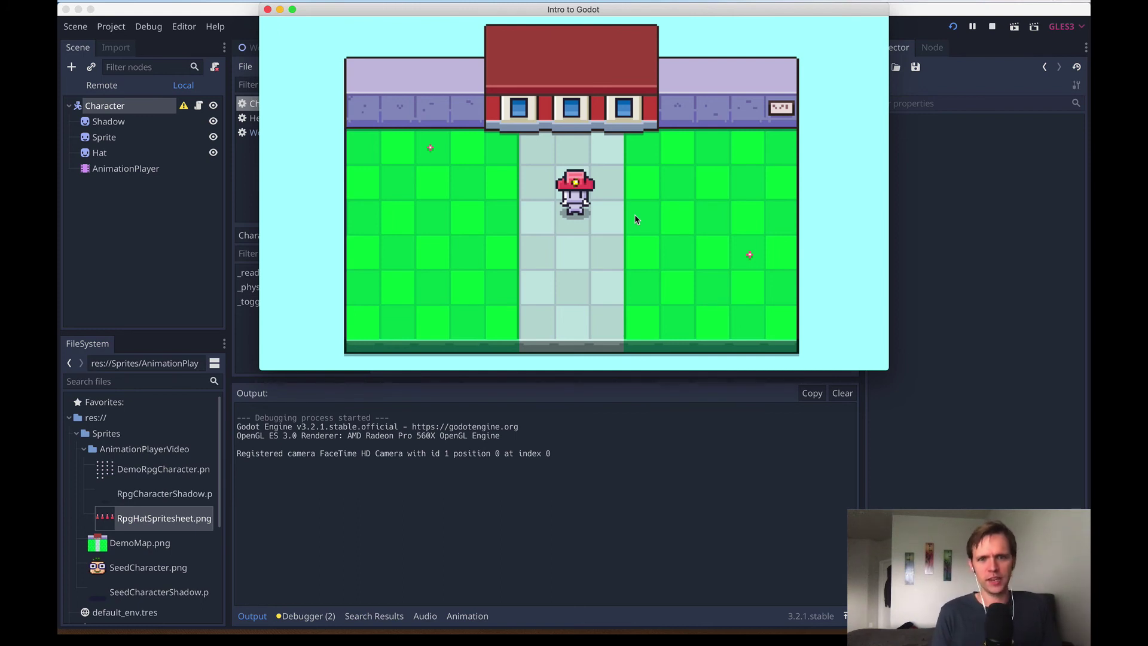
{"action": "key", "text": "Up"}
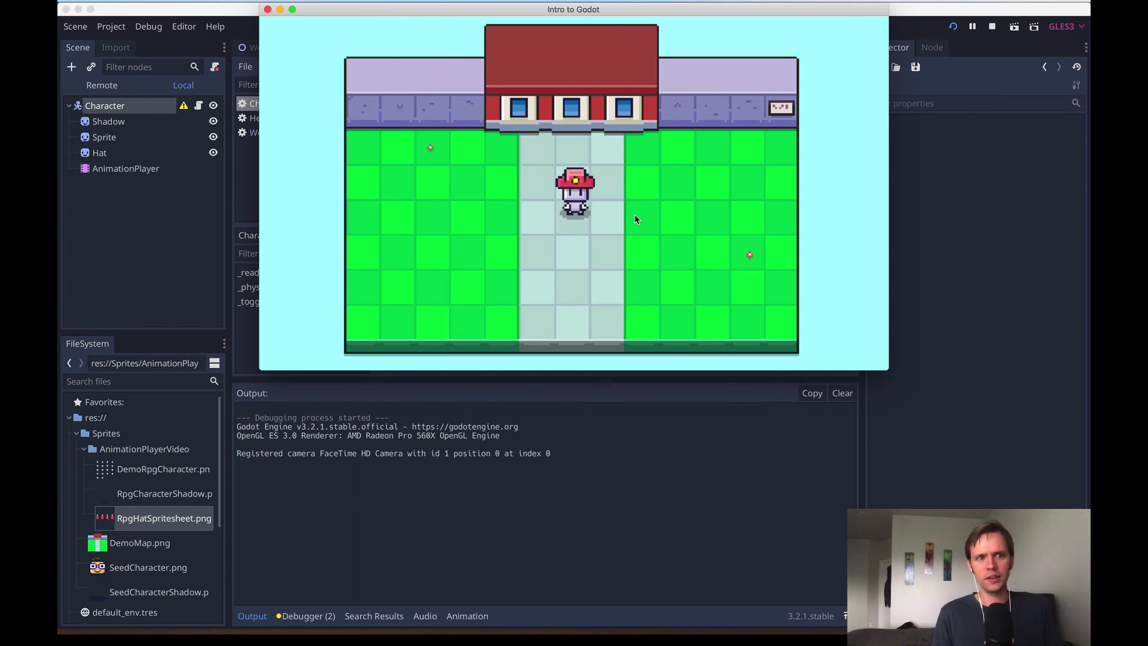
{"action": "key", "text": "Down"}
{"action": "key", "text": "Up"}
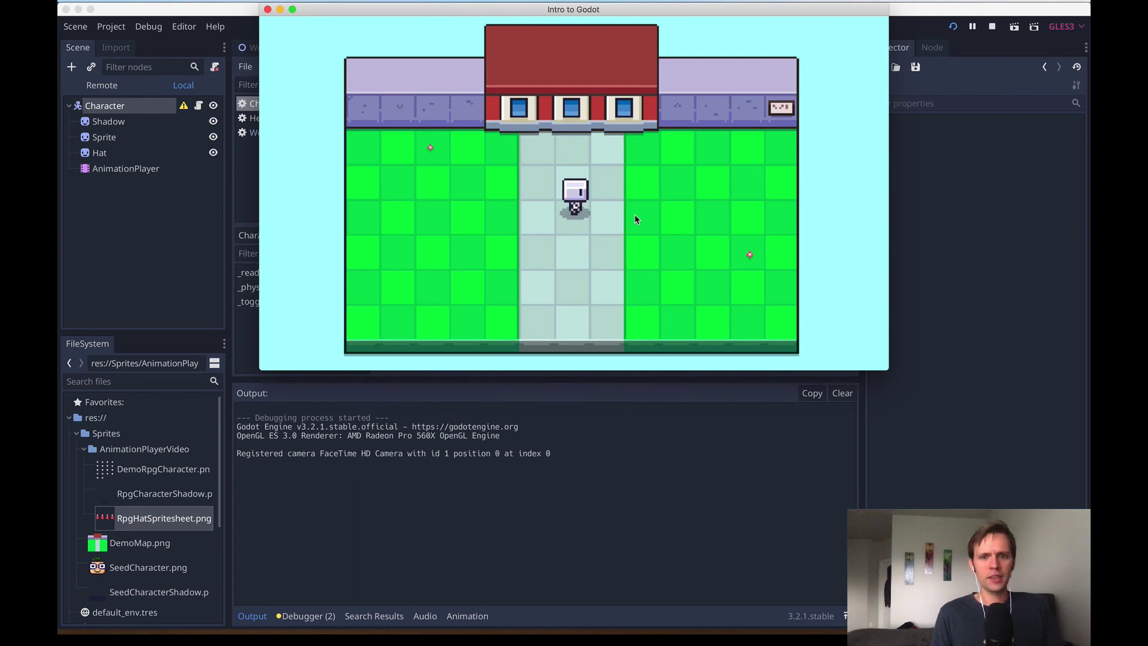
{"action": "key", "text": "Down"}
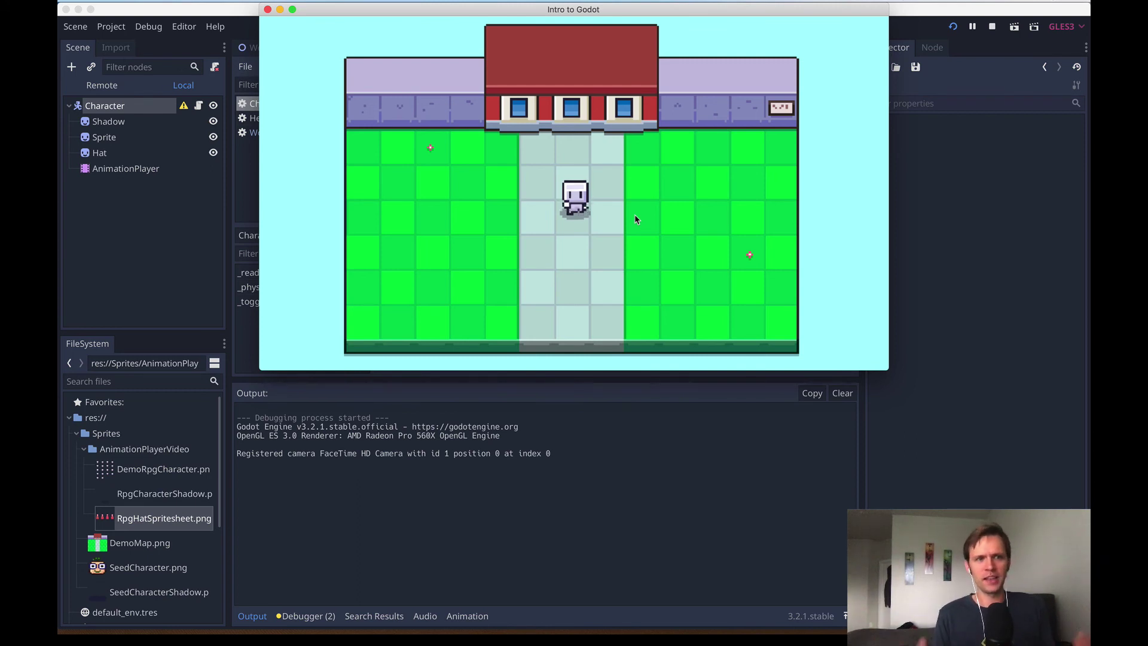